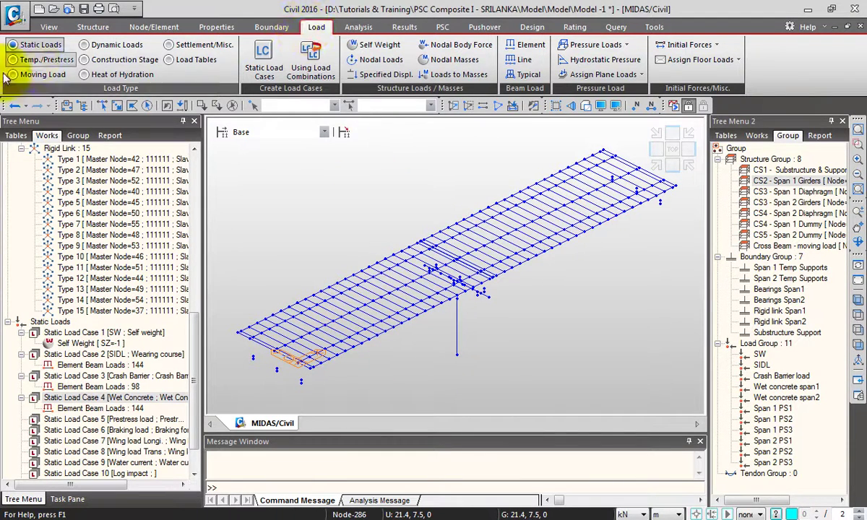
Start a new tendon property named Tendon, with type Internal(Post-Tension) and material 3: Tendon
click(35, 61)
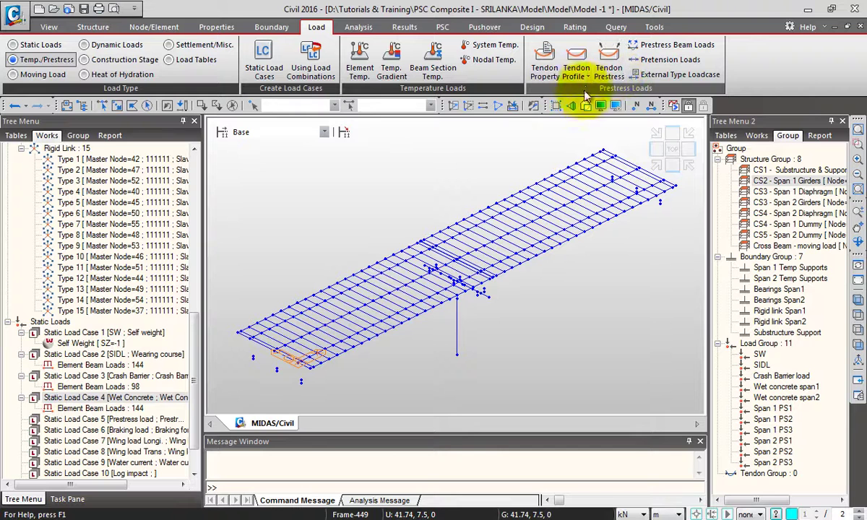
click(543, 58)
drag(428, 187, 345, 146)
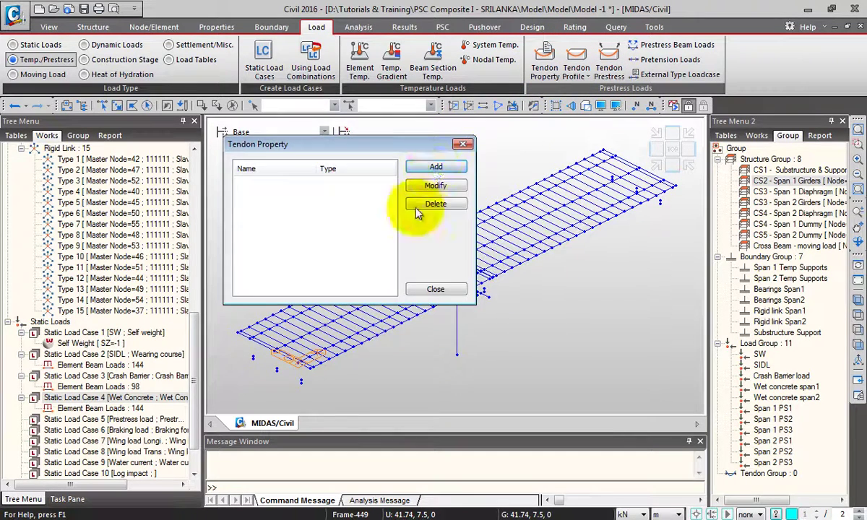
click(436, 167)
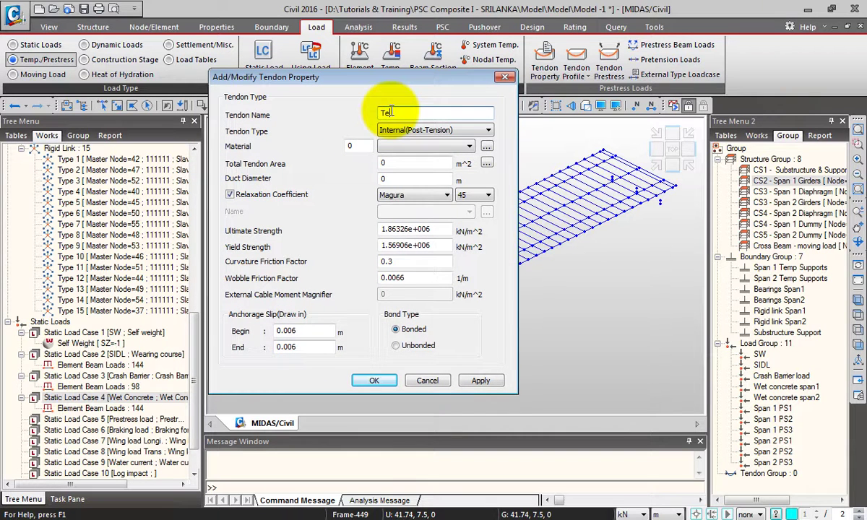
click(447, 130)
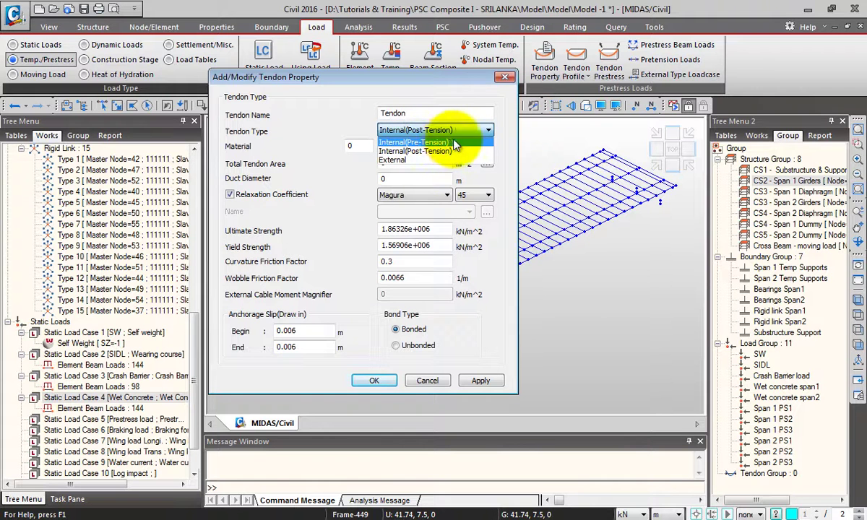
click(437, 149)
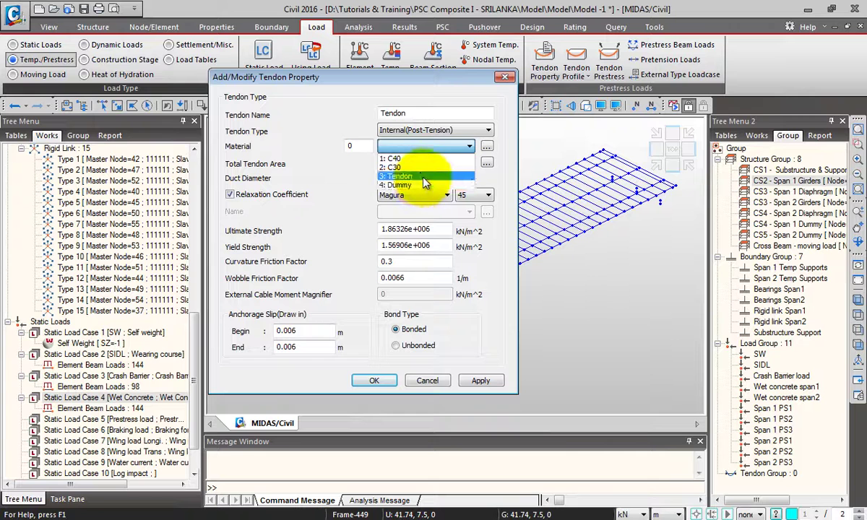
click(424, 177)
Define the total tendon area from 8 strands of 15.2mm(0.6") diameter
click(487, 163)
drag(382, 193, 361, 150)
click(397, 176)
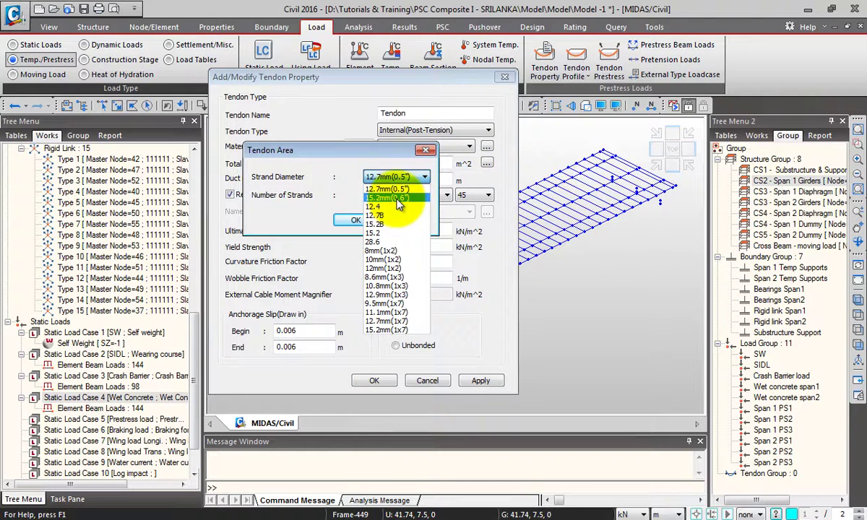
click(396, 199)
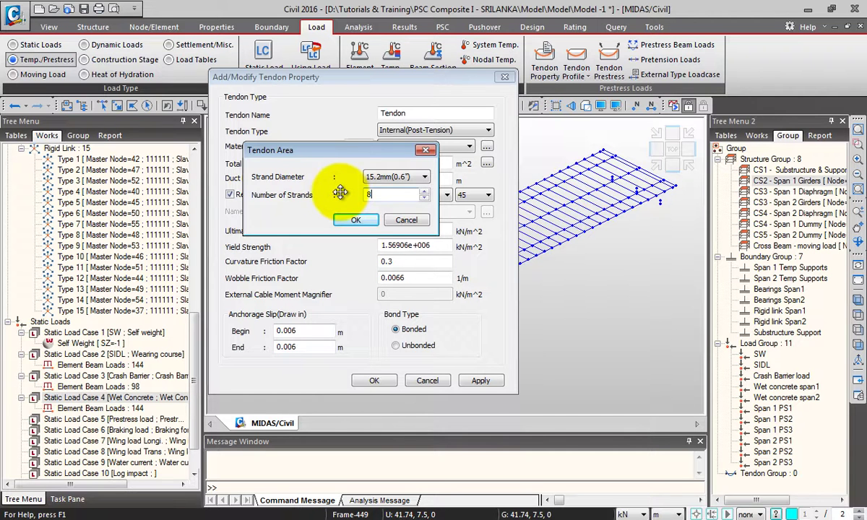
click(367, 221)
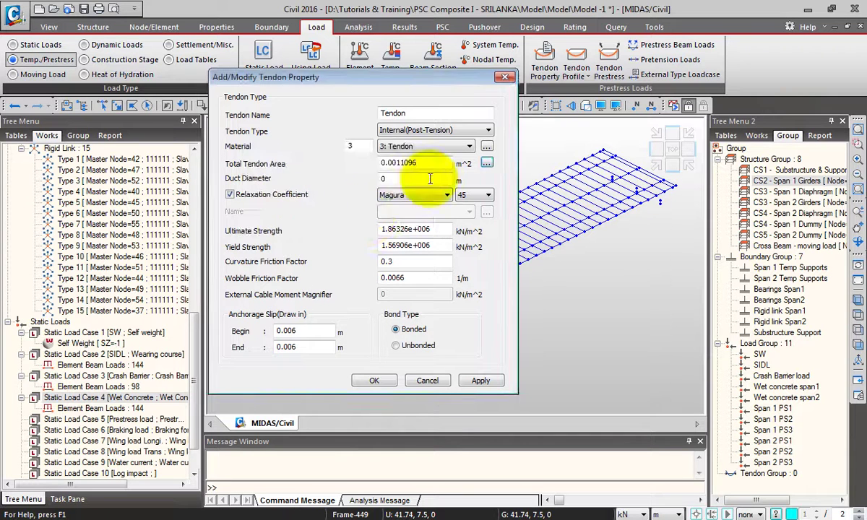
Set the duct diameter to 0.09 m and the relaxation coefficient to CEB-FIP 1990, and finish the tendon property
key(Tab)
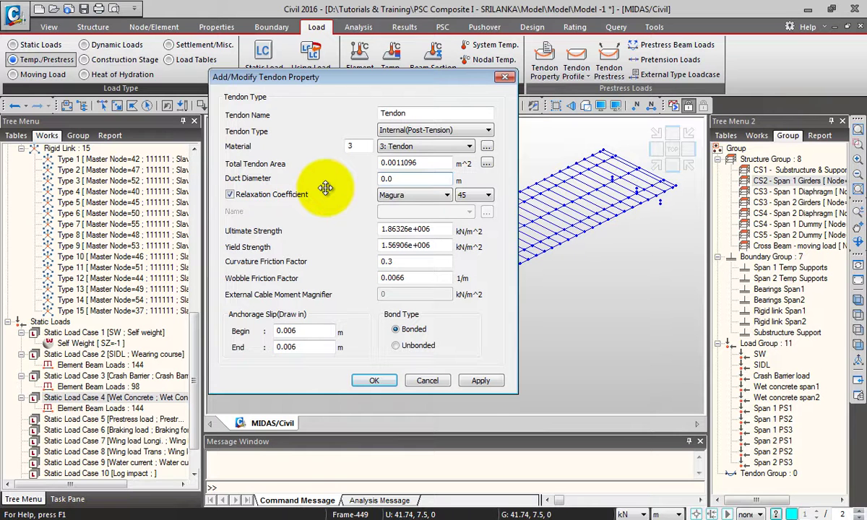
text(0.09)
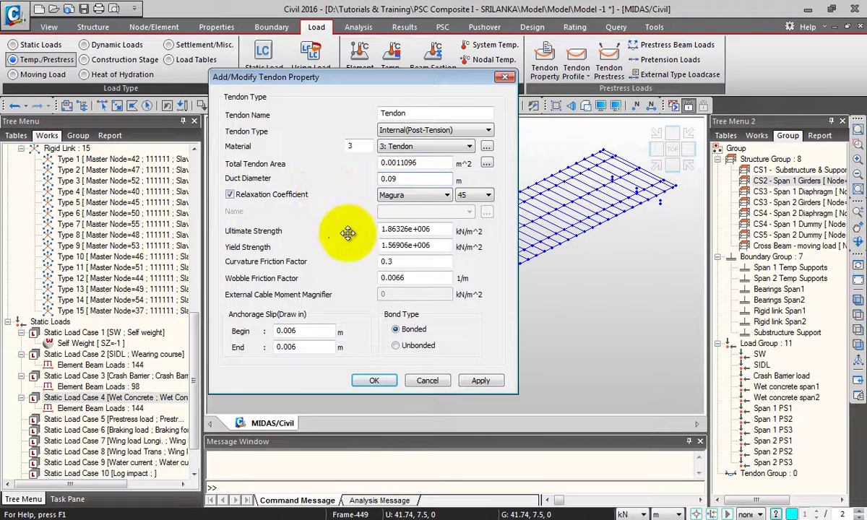
click(426, 194)
click(416, 225)
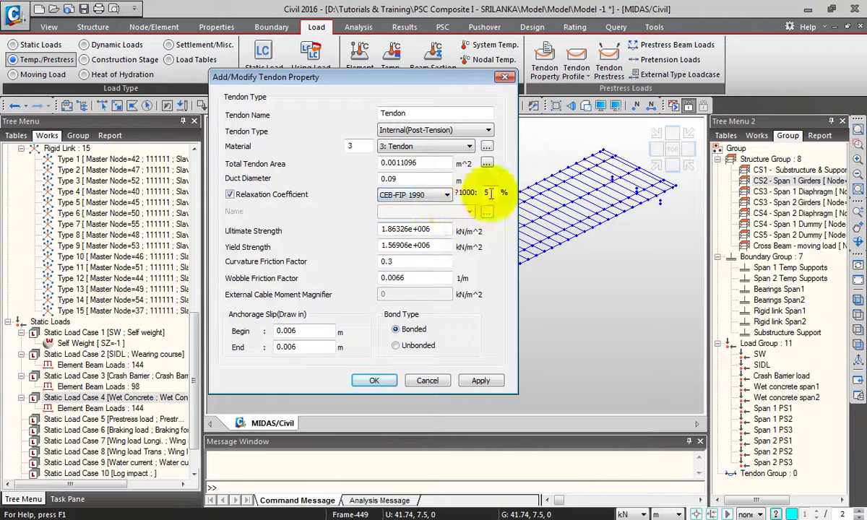
click(390, 380)
drag(289, 141, 249, 99)
click(390, 248)
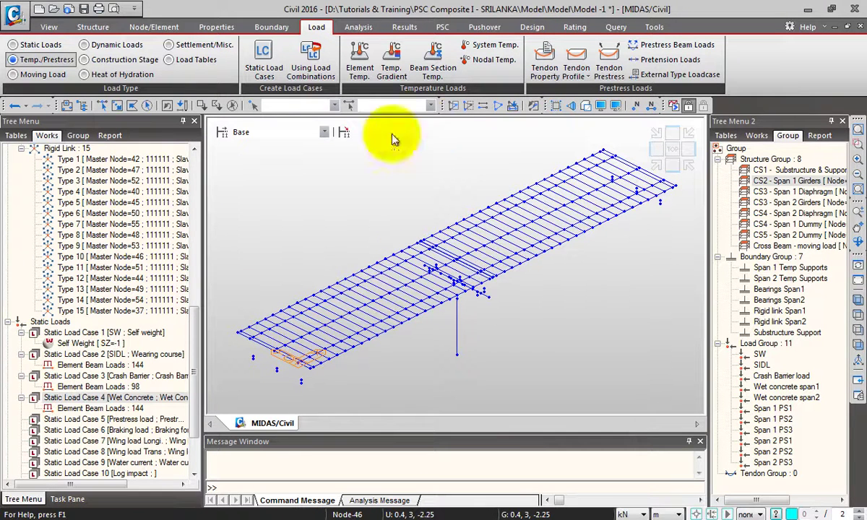
Start a new tendon profile named G1T1 that uses the Tendon property
click(578, 57)
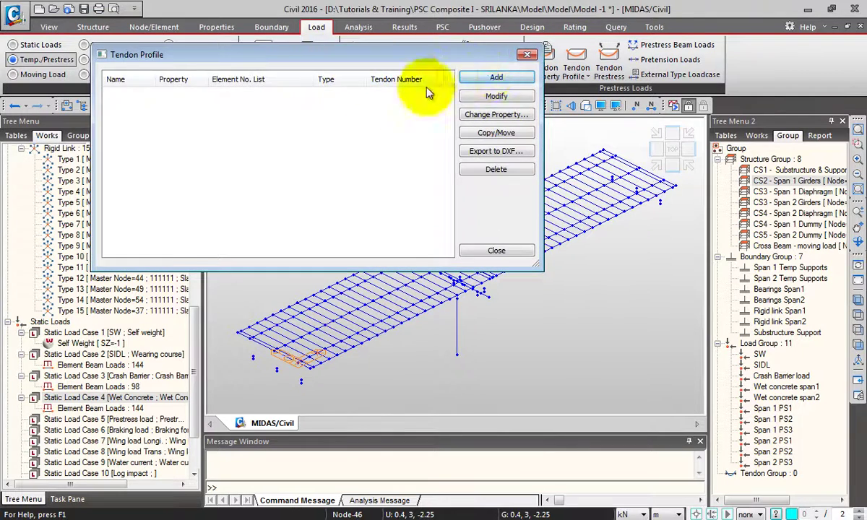
key(Escape)
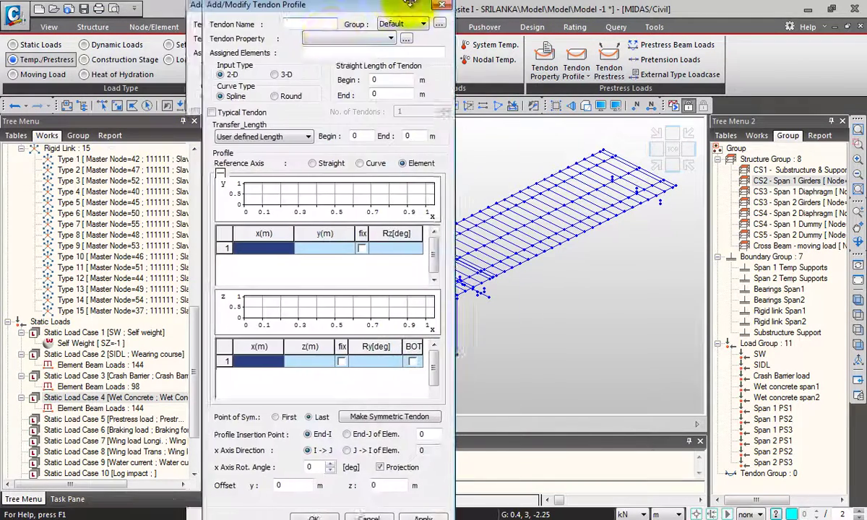
text(G1T1)
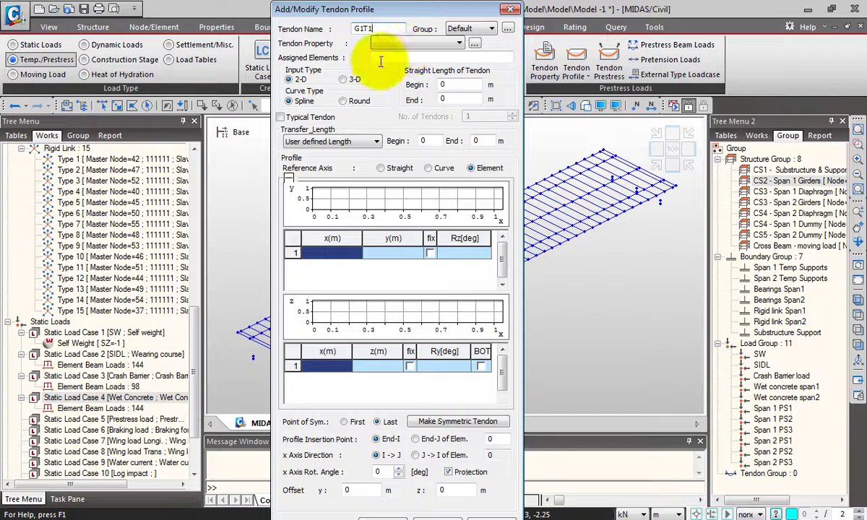
click(428, 45)
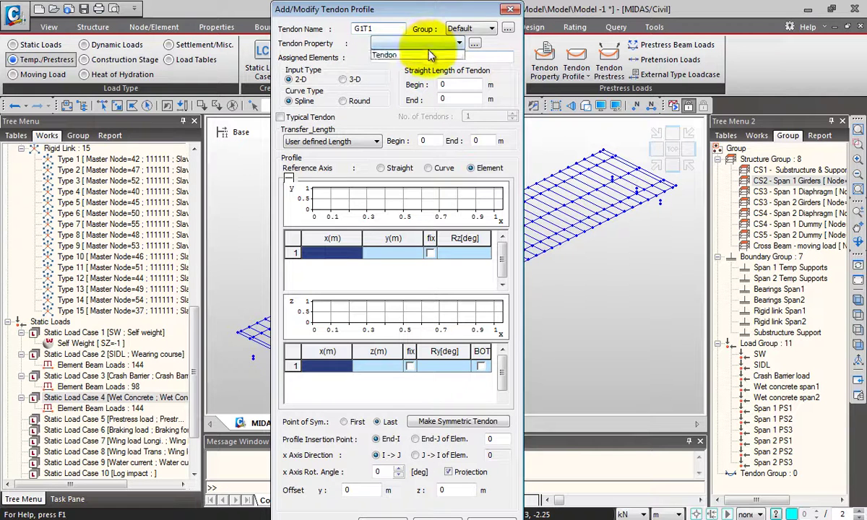
click(404, 55)
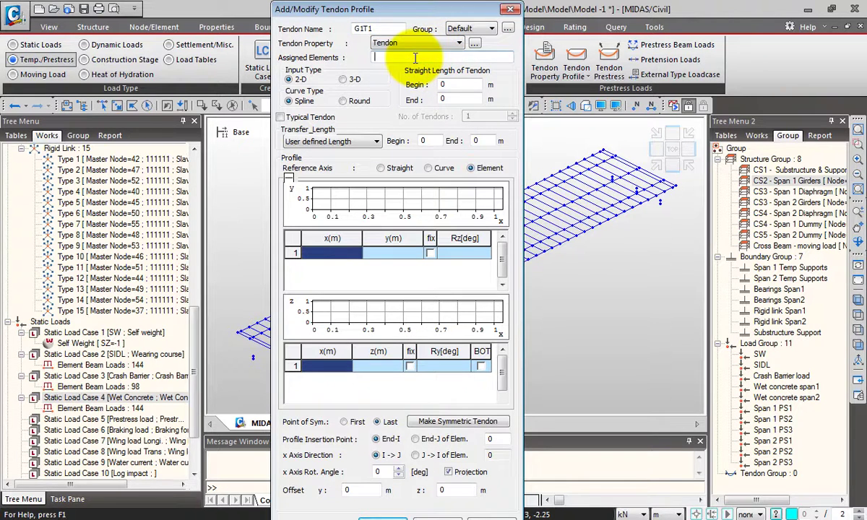
drag(396, 16, 185, 68)
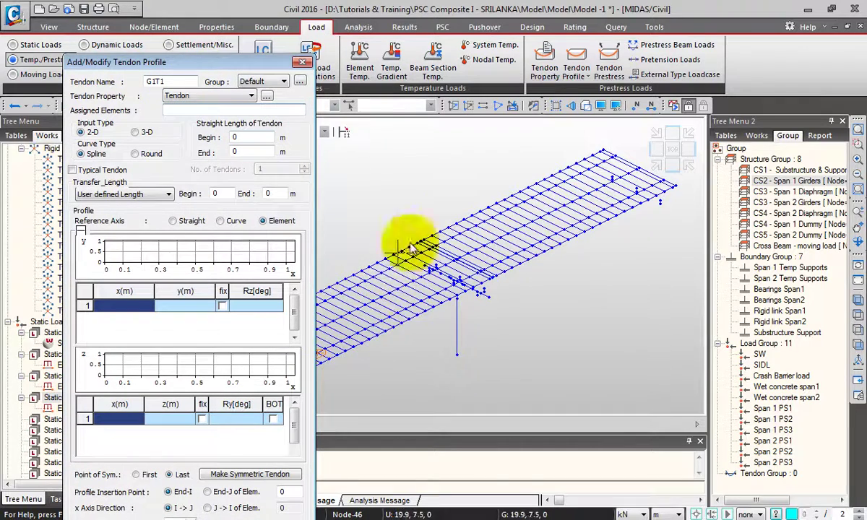
Isolate the CS2 - Span 1 Girders structure group so that only its elements are displayed
middle_drag(414, 323, 521, 252)
click(789, 182)
drag(790, 182, 650, 216)
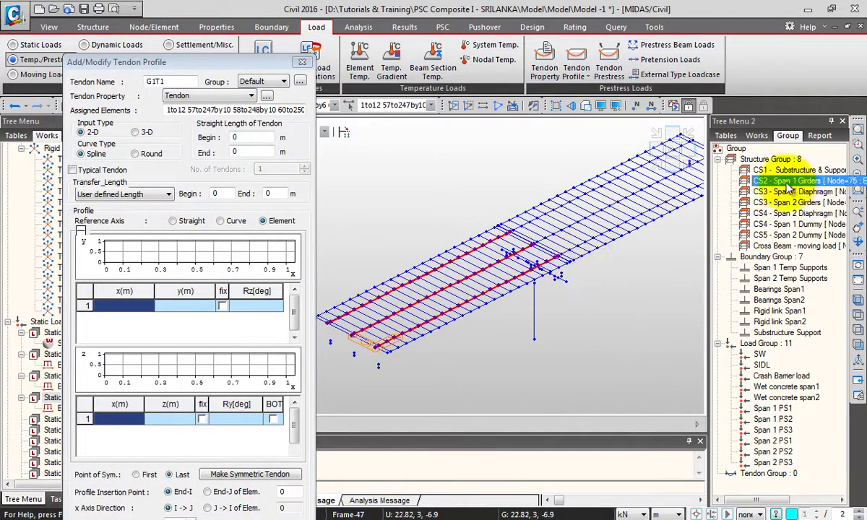
click(452, 105)
Assign the outer girder's elements 1to4 57to247by10 to the G1T1 profile and set 3-D input with the Round curve type
click(658, 146)
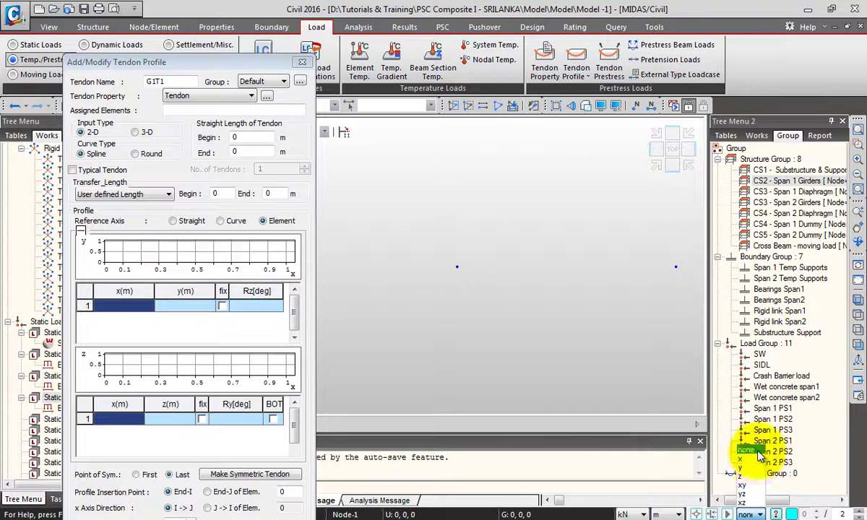
click(757, 451)
drag(181, 63, 176, 126)
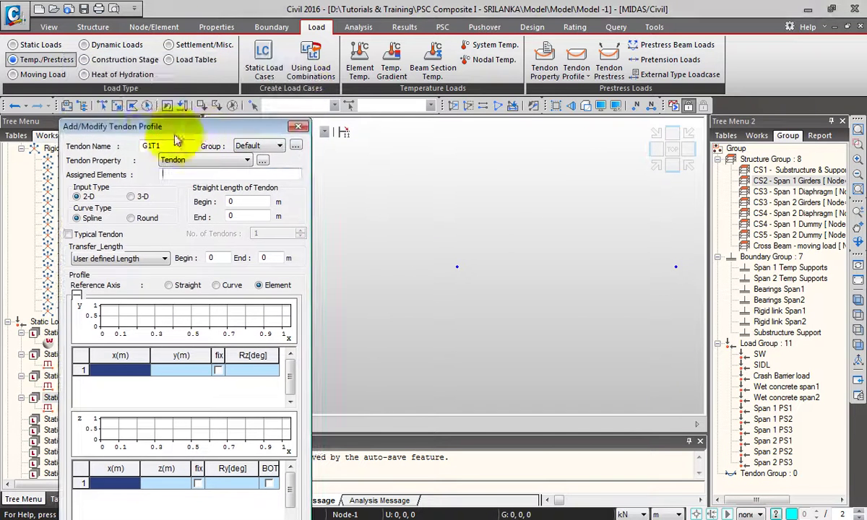
click(102, 106)
drag(623, 235, 678, 293)
click(655, 169)
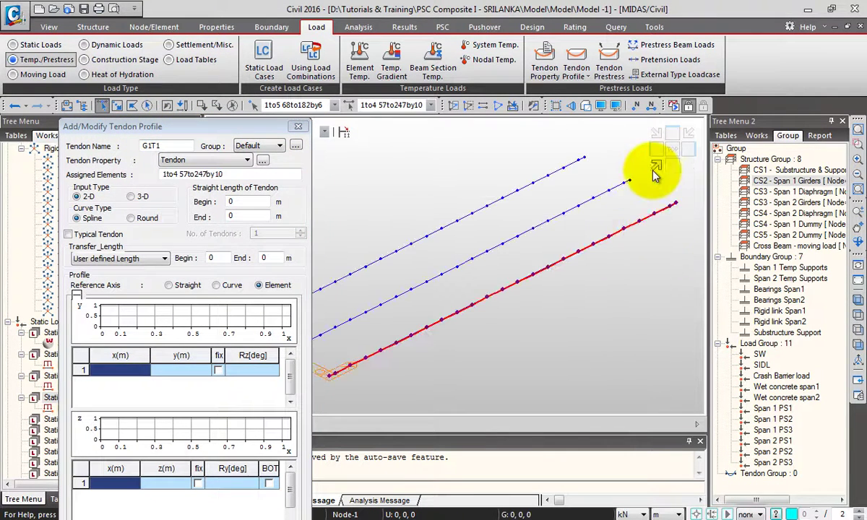
drag(214, 134, 213, 52)
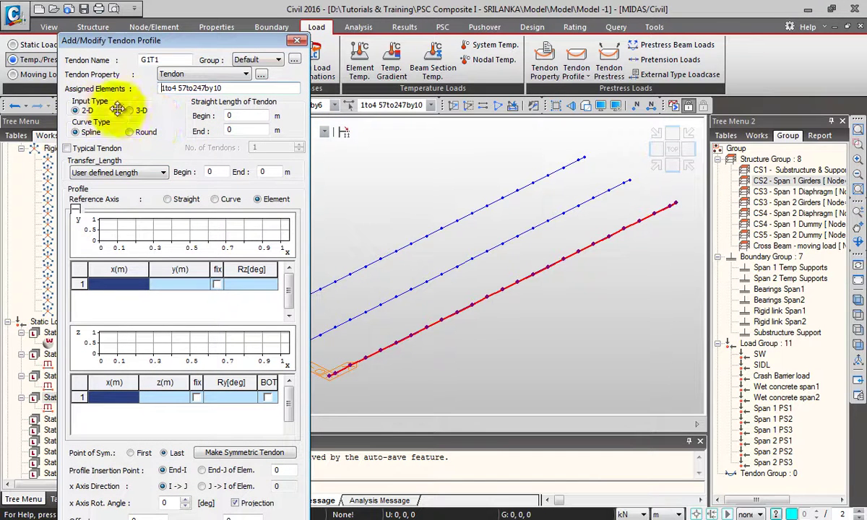
click(140, 113)
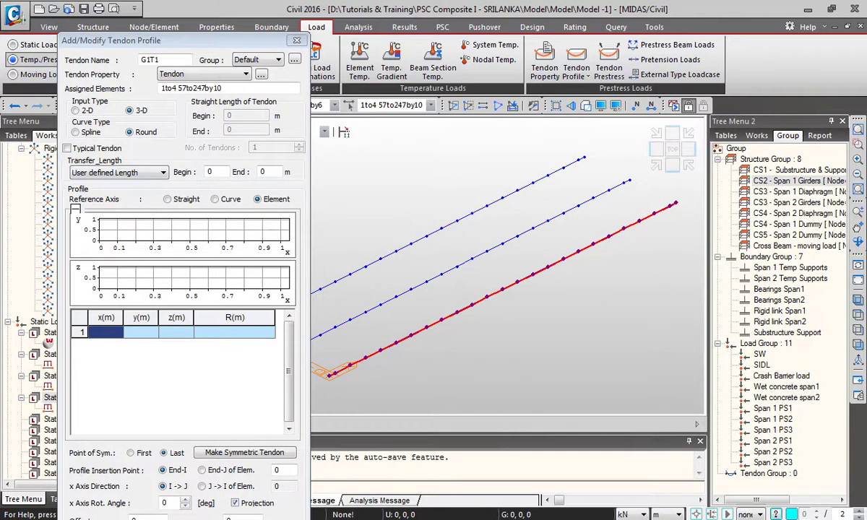
Read the online help on Tendon Profile, including the Round curve type and the options for the Element reference axis
key(F1)
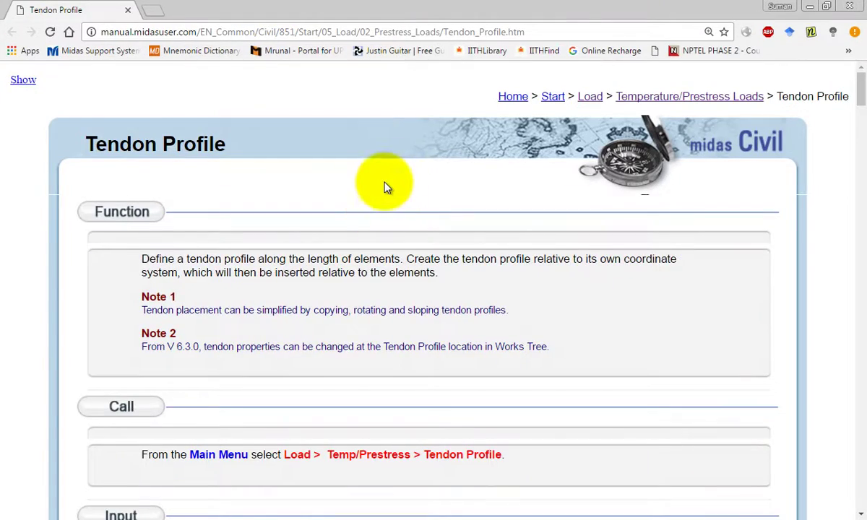
scroll(386, 195, down, 20)
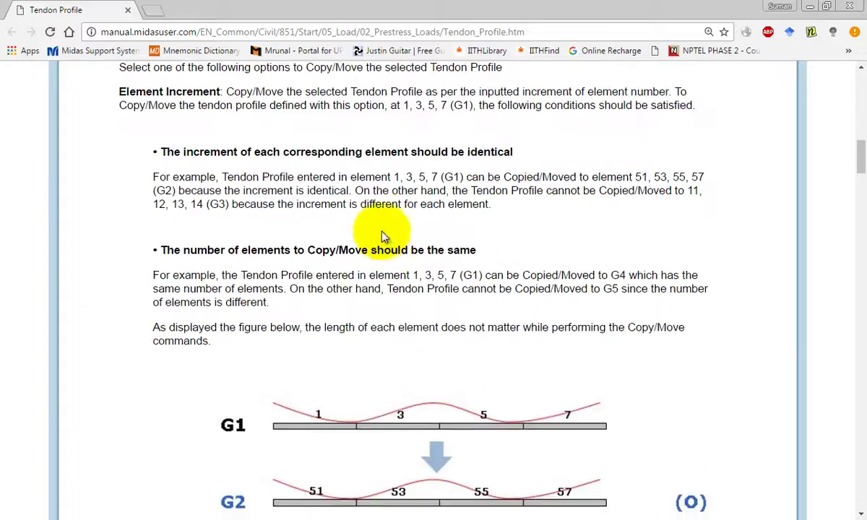
scroll(389, 209, down, 20)
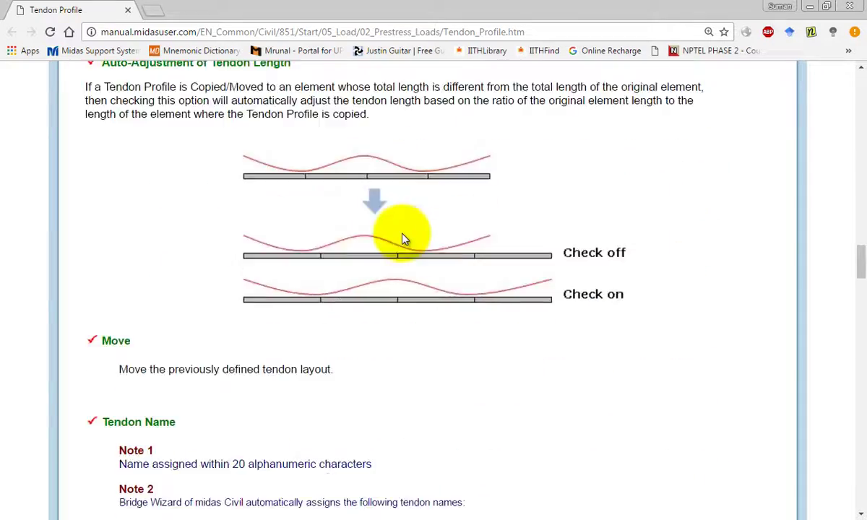
scroll(404, 242, down, 20)
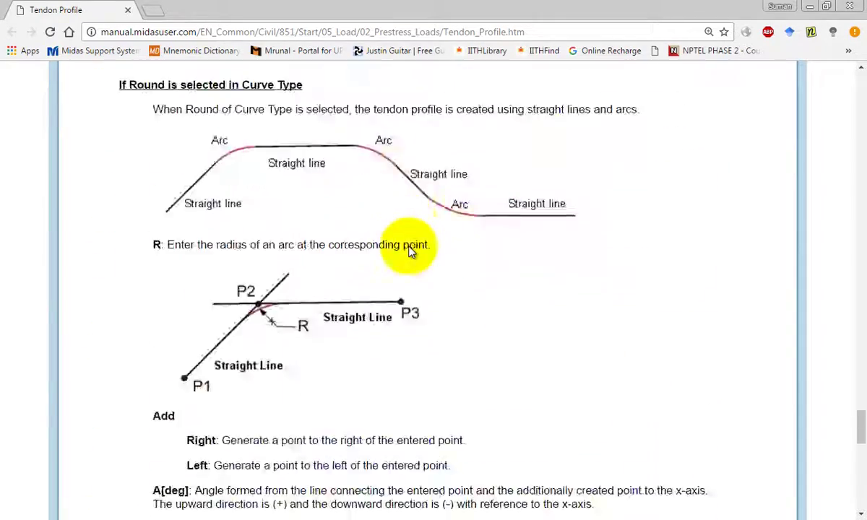
scroll(408, 251, down, 3)
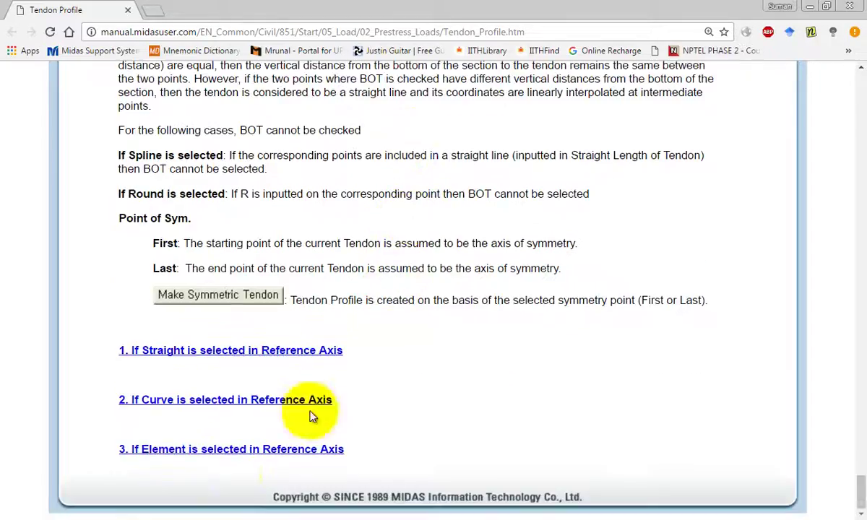
click(252, 455)
scroll(358, 310, down, 10)
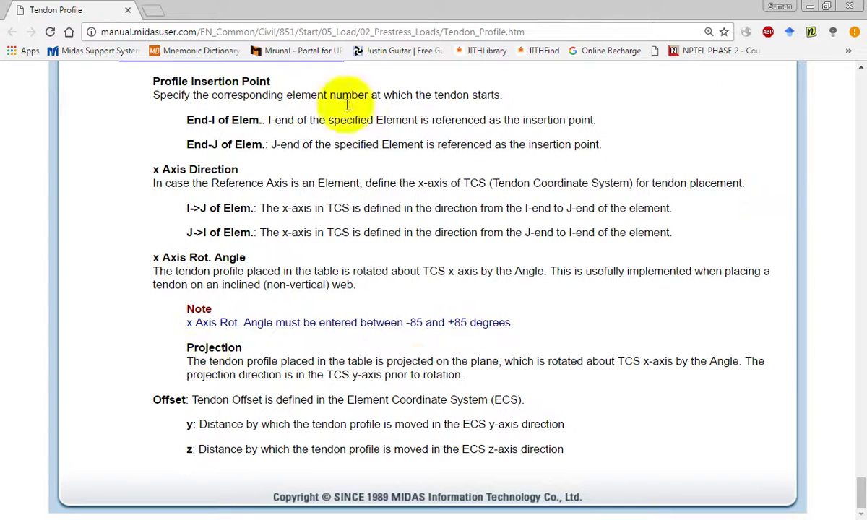
scroll(425, 338, up, 4)
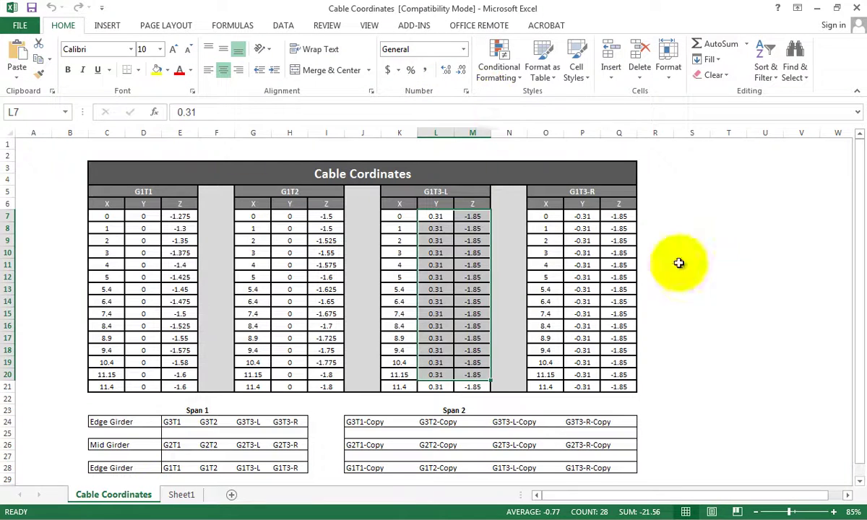
Review the X, Y and Z cable coordinates for tendons G1T1, G1T2 and G1T3-L on the Cable Coordinates sheet
click(726, 253)
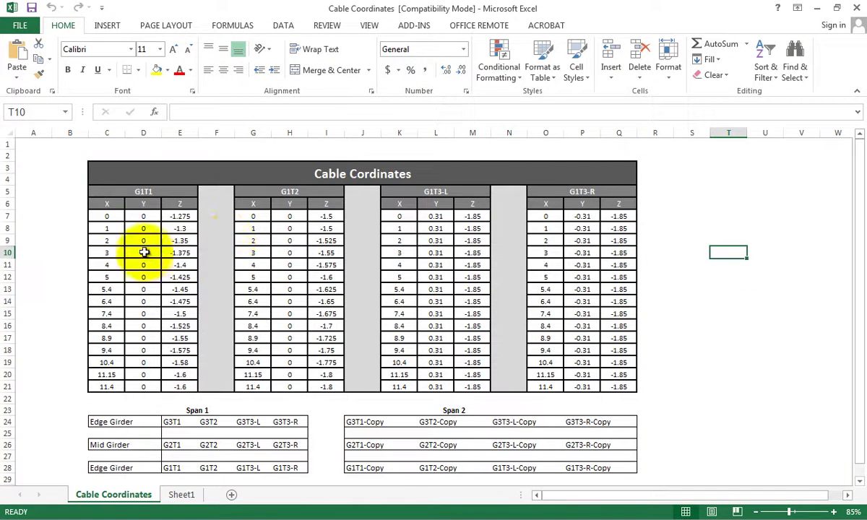
drag(101, 219, 176, 386)
click(215, 277)
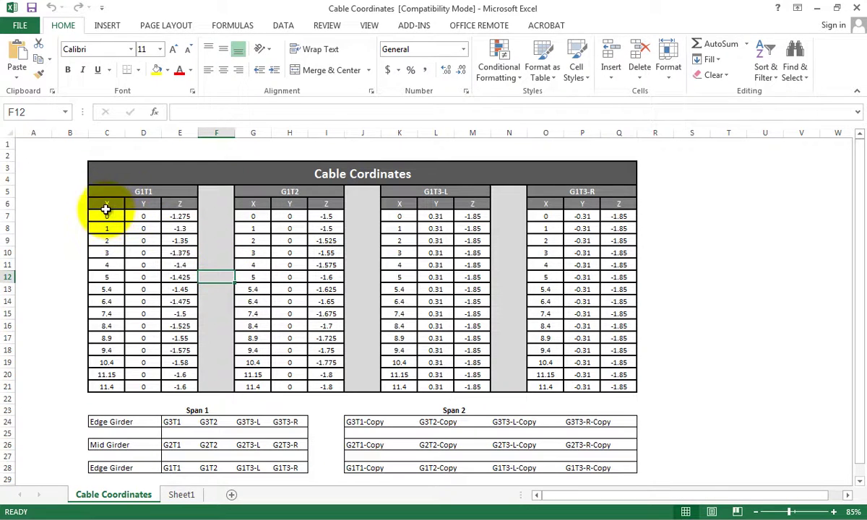
drag(107, 216, 180, 386)
key(ctrl+c)
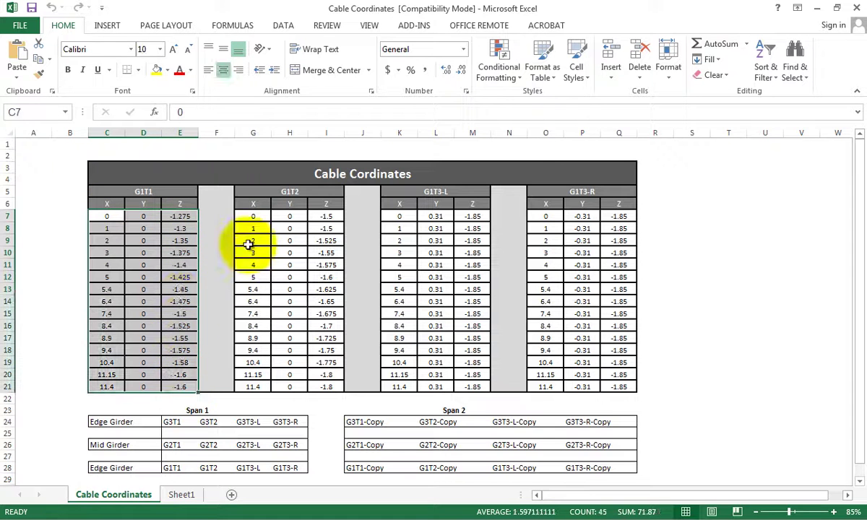
drag(257, 216, 328, 386)
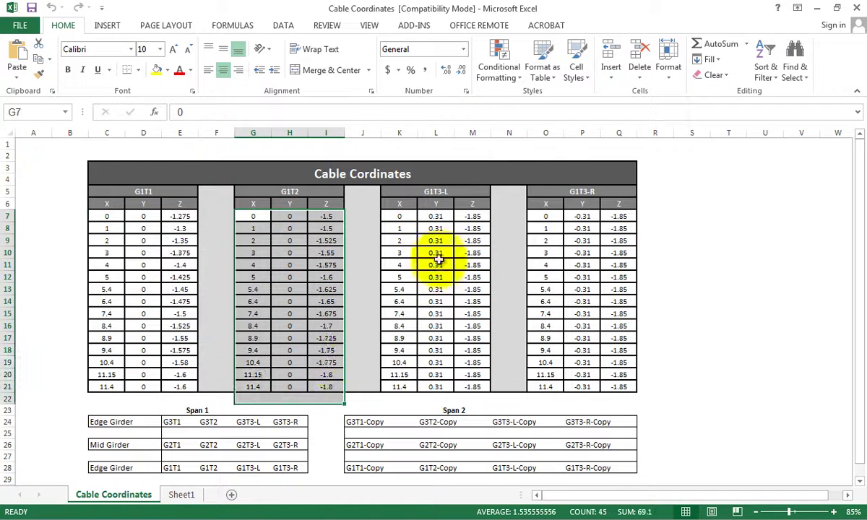
click(440, 216)
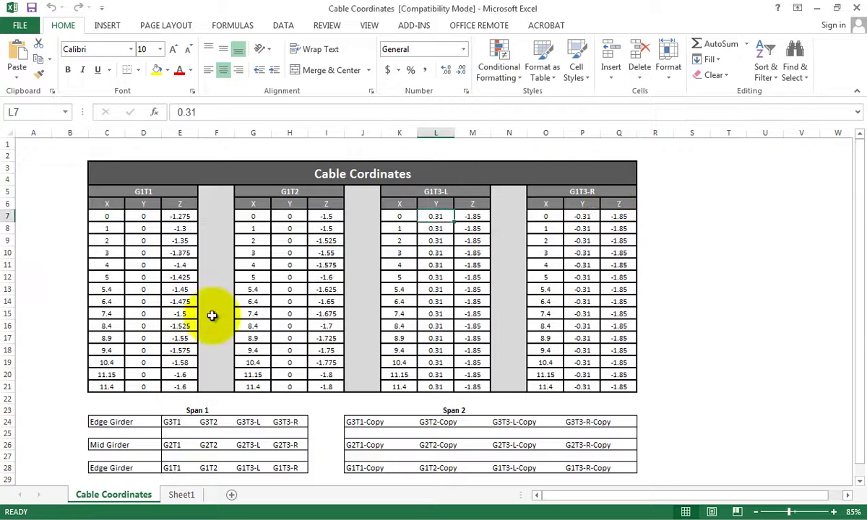
Check the empty G1T1 profile table in MIDAS/Civil and copy the G1T1 coordinates C7:E21 from the Excel sheet
click(820, 8)
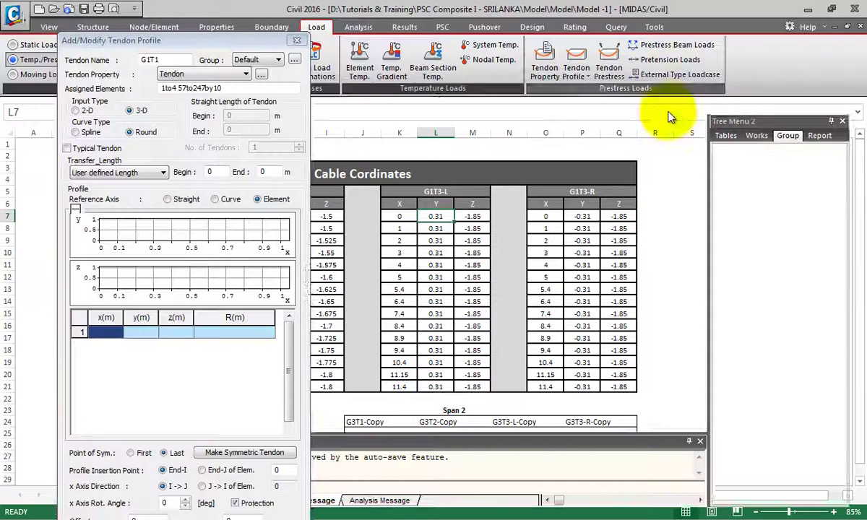
click(107, 331)
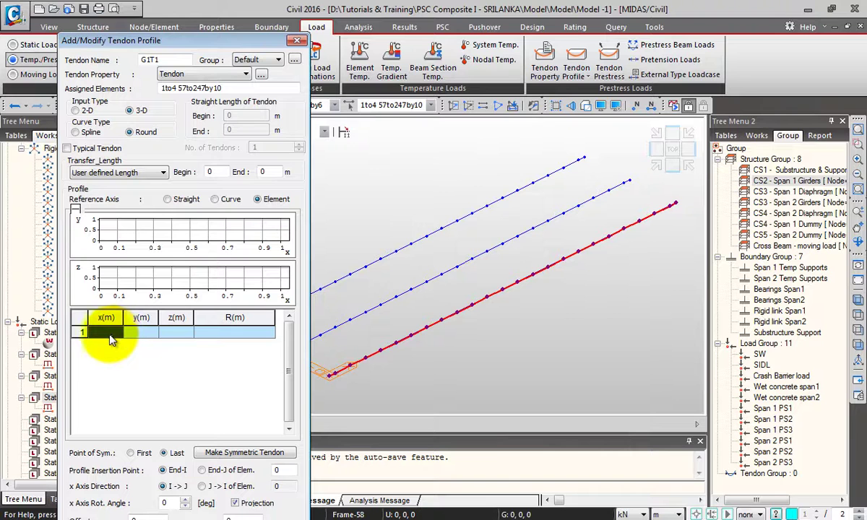
key(alt+Tab)
click(180, 240)
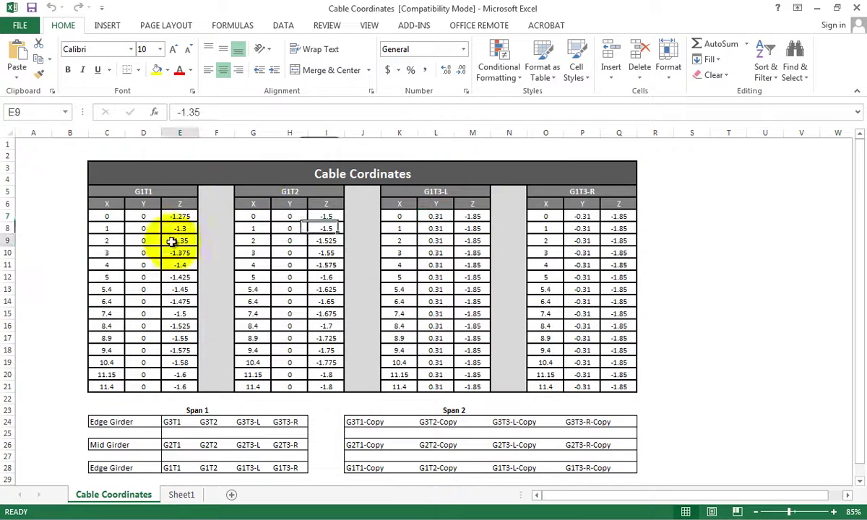
drag(112, 220, 180, 386)
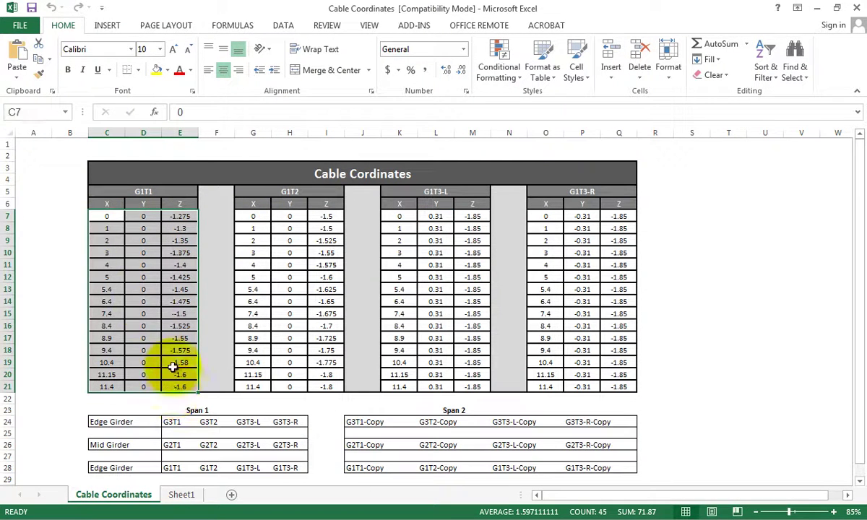
key(ctrl+c)
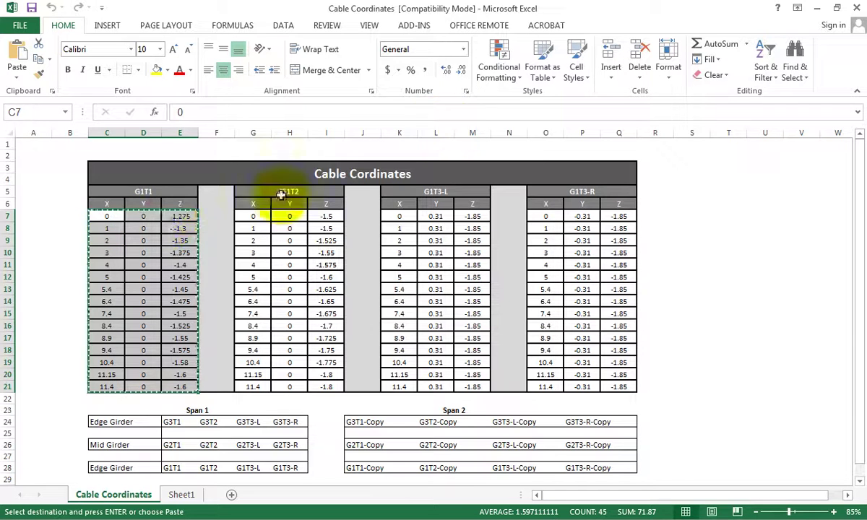
Switch to MIDAS/Civil and paste the copied coordinates into the G1T1 profile table, starting at the first x cell
key(alt+Tab)
click(106, 332)
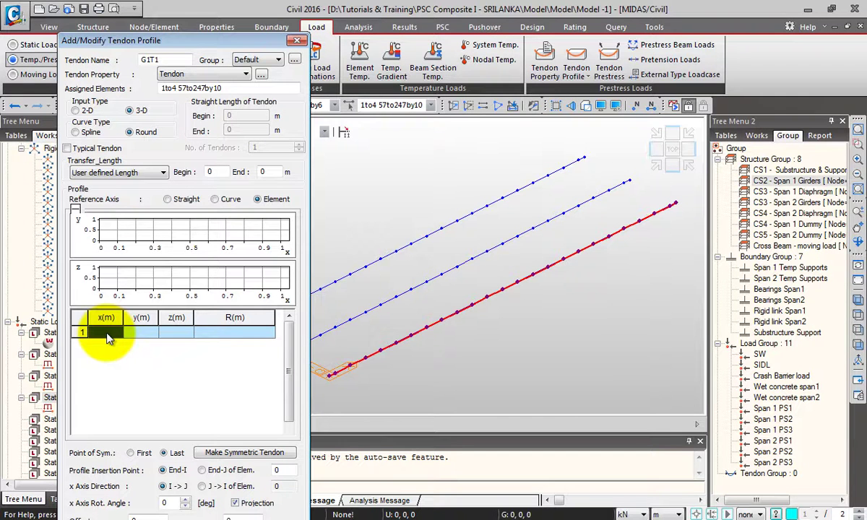
key(ctrl+v)
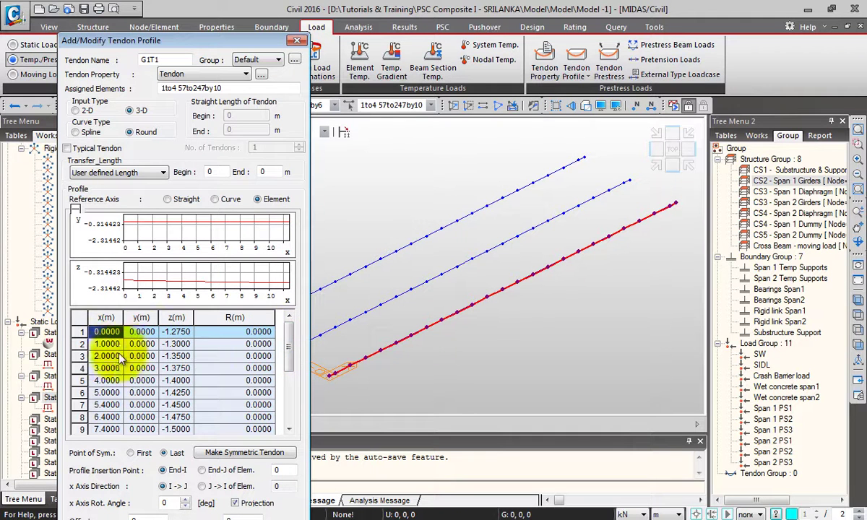
Check the pasted coordinates and make the G1T1 tendon symmetric about its last point
mouse_move(286, 348)
mouse_down()
mouse_move(287, 358)
mouse_move(288, 340)
mouse_up()
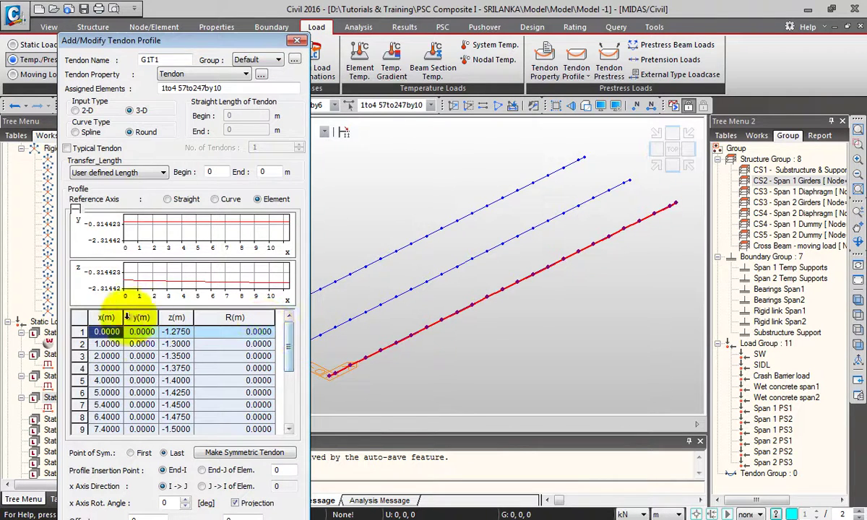
drag(288, 339, 288, 404)
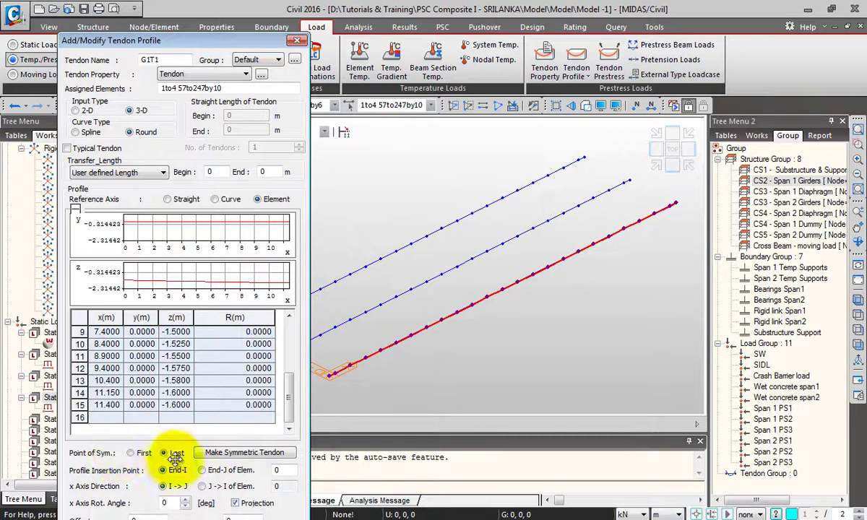
click(242, 455)
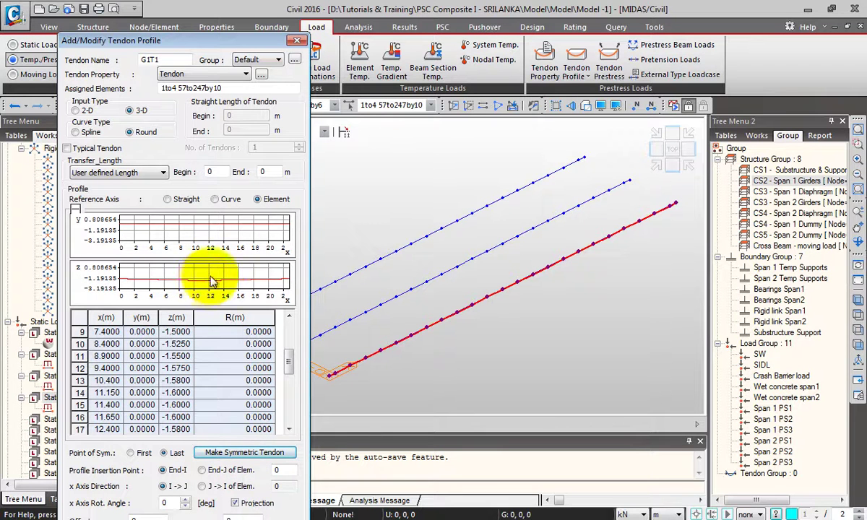
drag(292, 365, 290, 340)
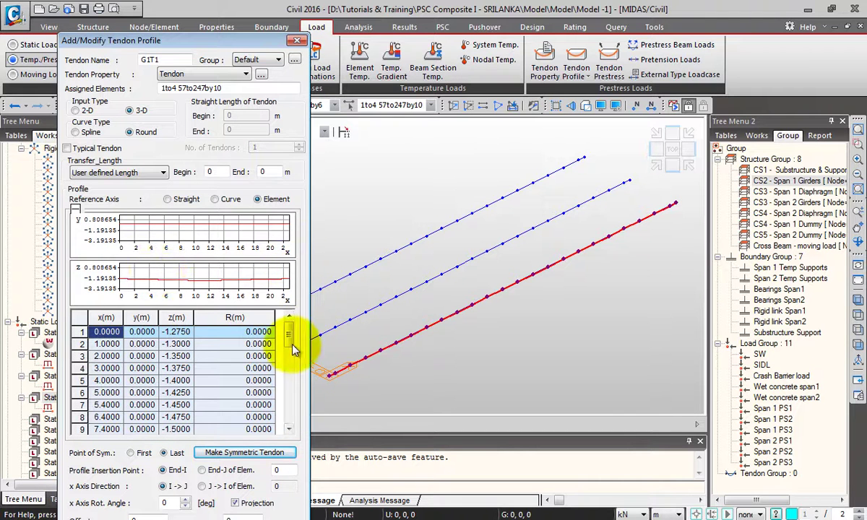
Set the G1T1 profile insertion point to End-I of element 1 and apply the tendon profile
drag(229, 45, 231, 32)
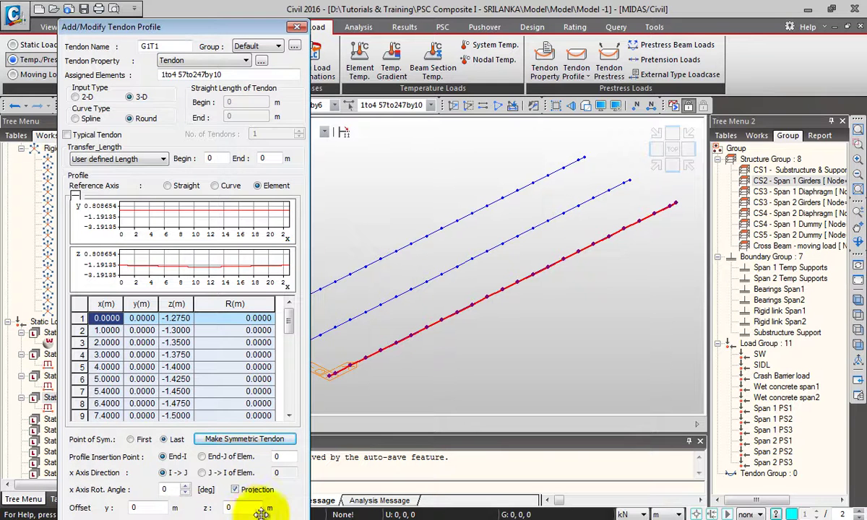
click(75, 197)
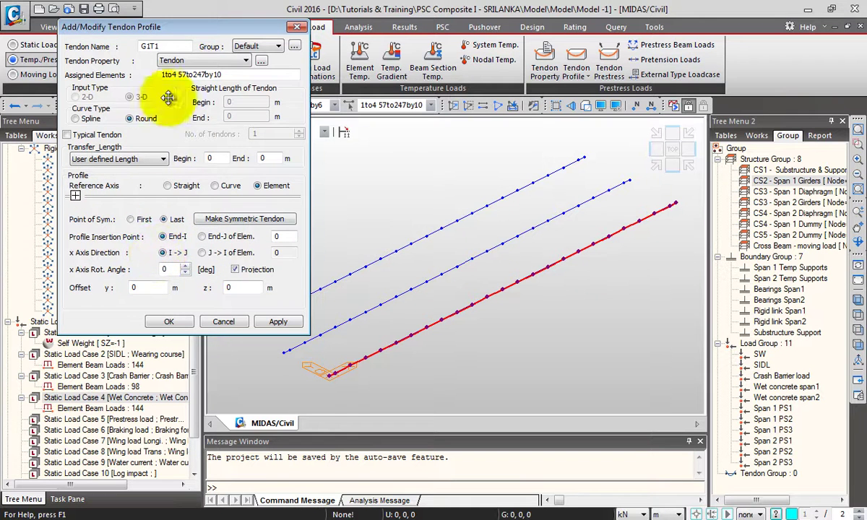
drag(180, 26, 148, 71)
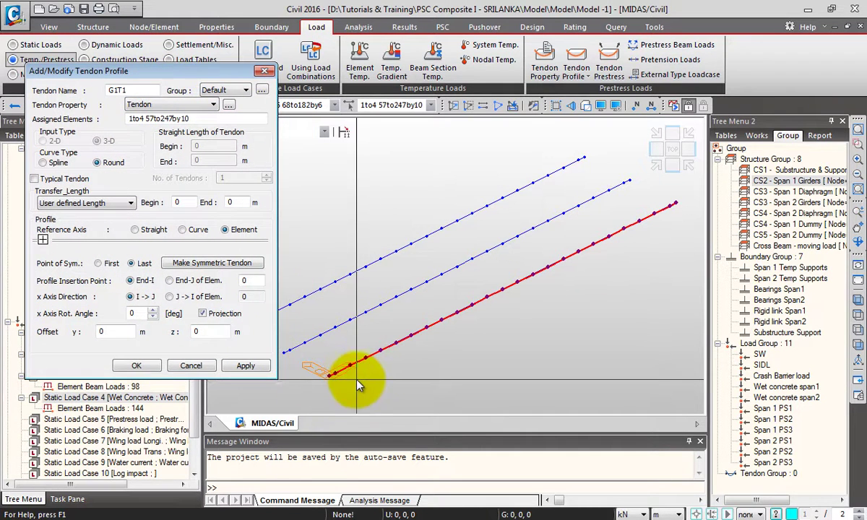
click(304, 352)
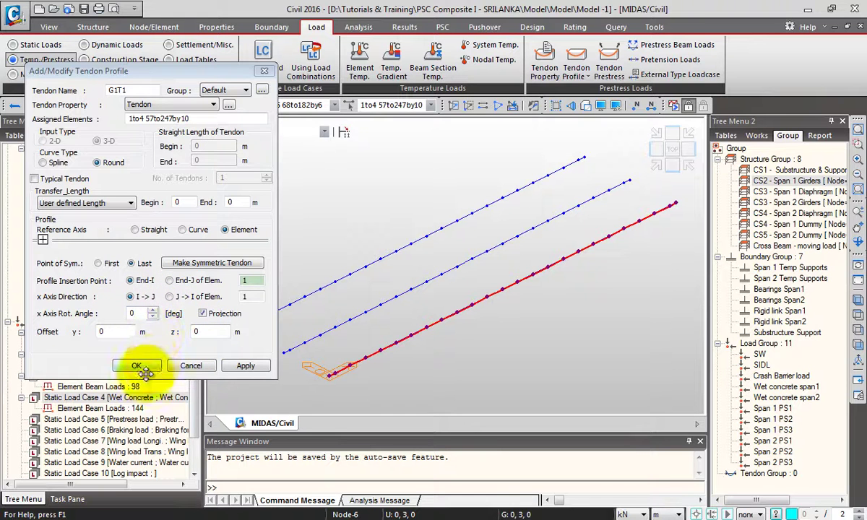
click(250, 366)
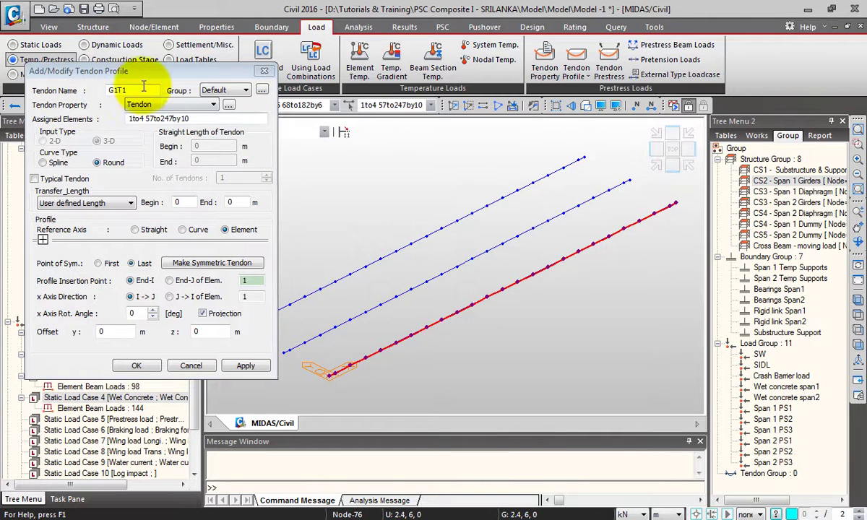
Rename the tendon profile as G1T3-L and clear all coordinates from its profile table
click(140, 90)
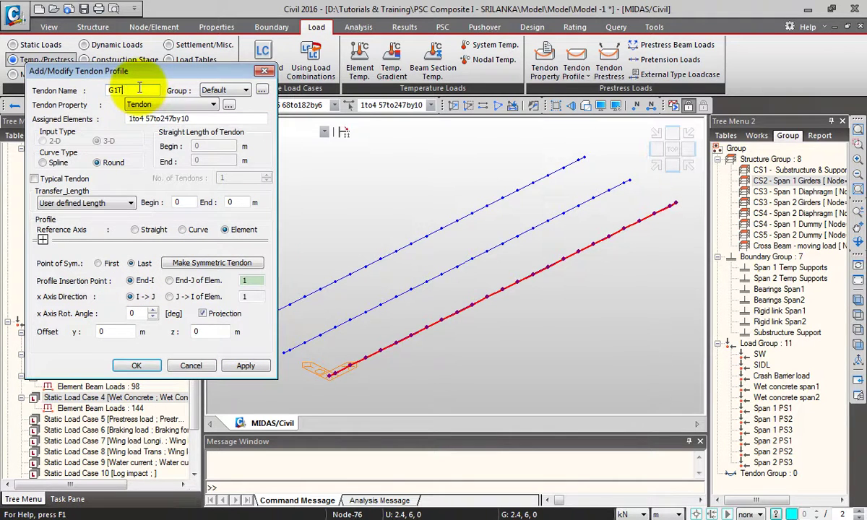
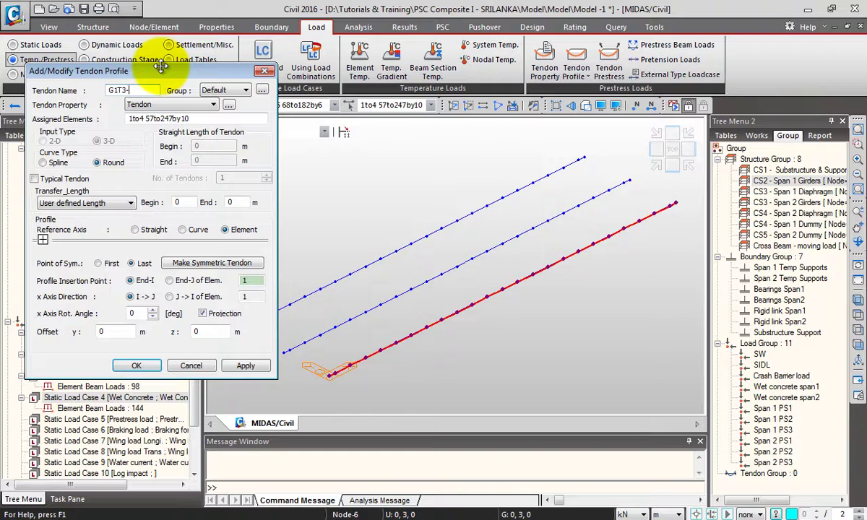
click(42, 240)
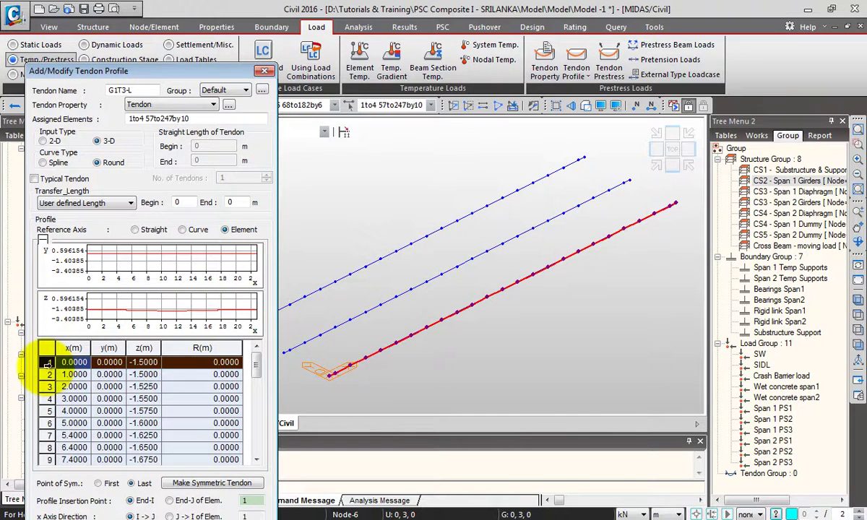
key(ctrl+a)
key(Delete)
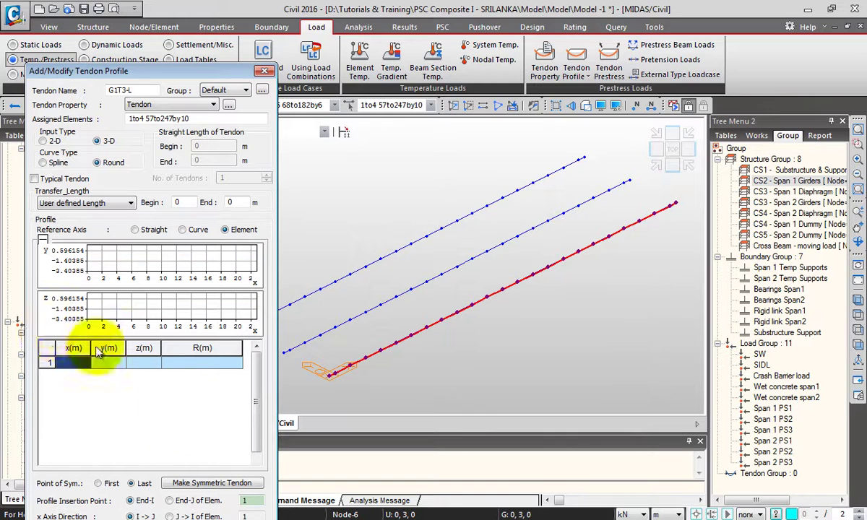
Copy the G1T3-L coordinates K7:M21 from the Excel sheet and paste them into the profile table in MIDAS/Civil
key(alt+Tab)
drag(399, 216, 468, 387)
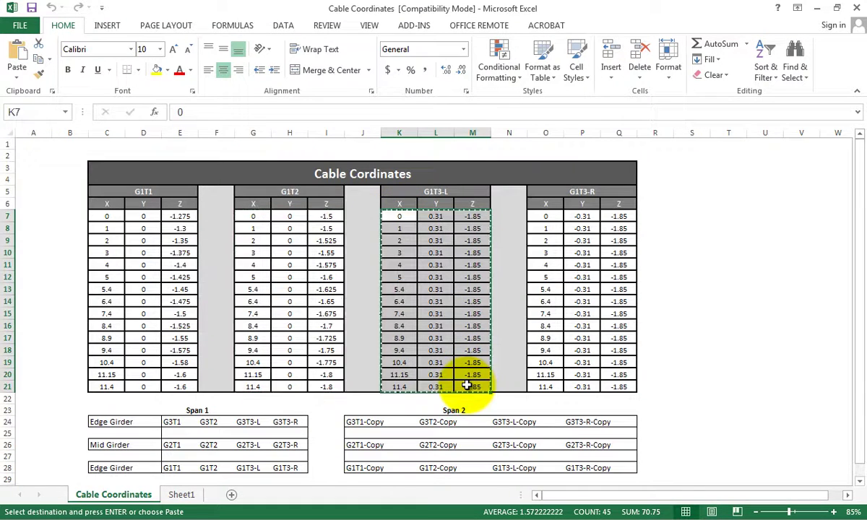
key(ctrl+c)
key(alt+Tab)
click(72, 364)
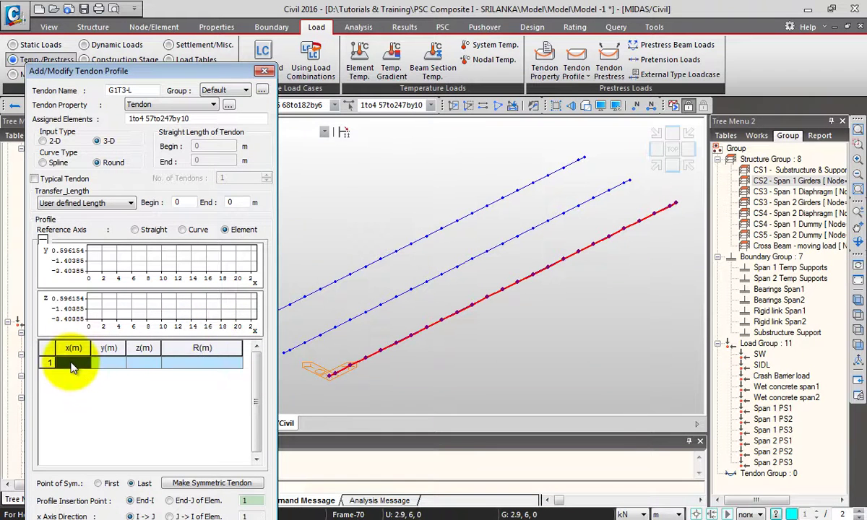
key(ctrl+v)
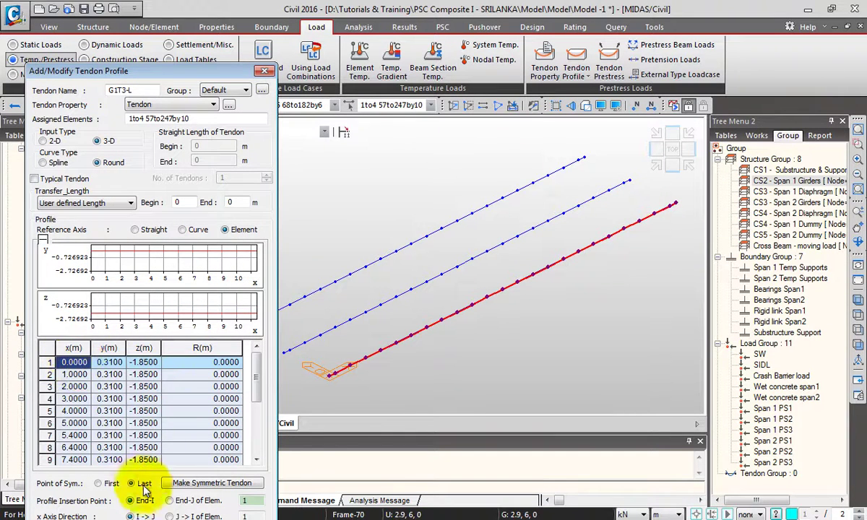
Make the G1T3-L tendon symmetric about its last point and apply the profile
click(197, 484)
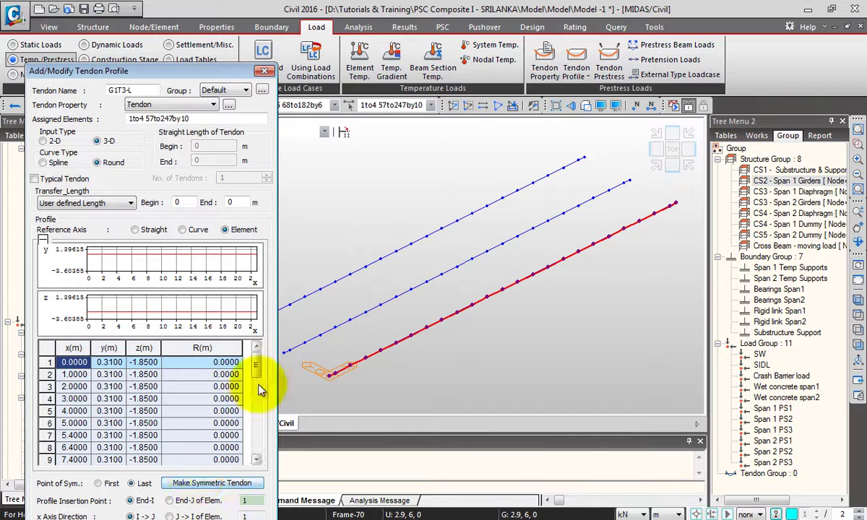
drag(255, 364, 243, 432)
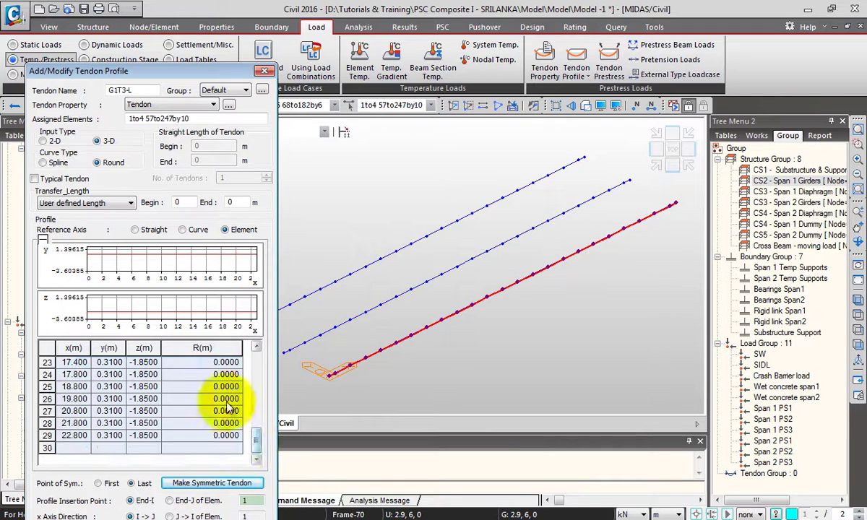
click(42, 241)
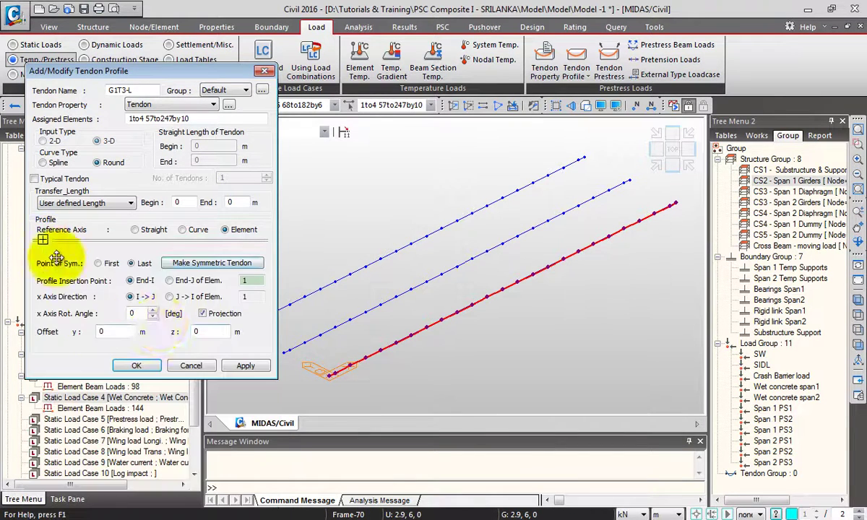
click(239, 367)
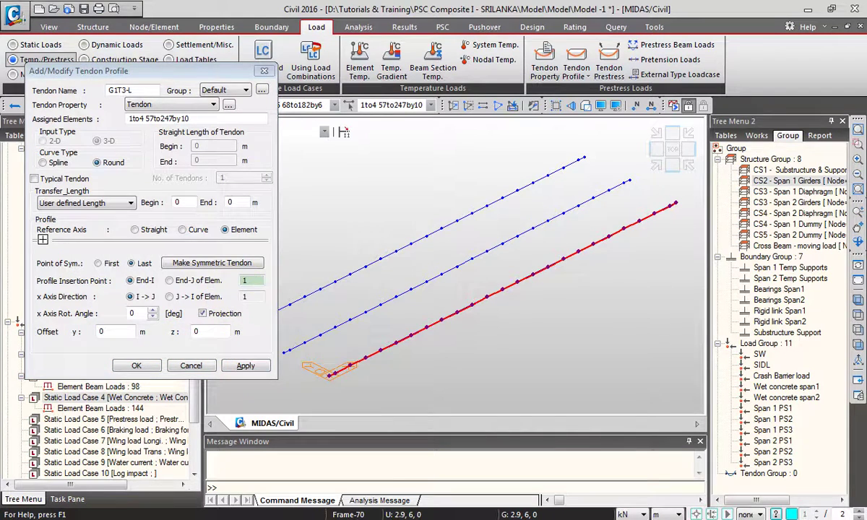
Name the next tendon profile G1T3-R and clear the previous tendon's coordinates from the profile table
key(alt+Tab)
key(alt+Tab)
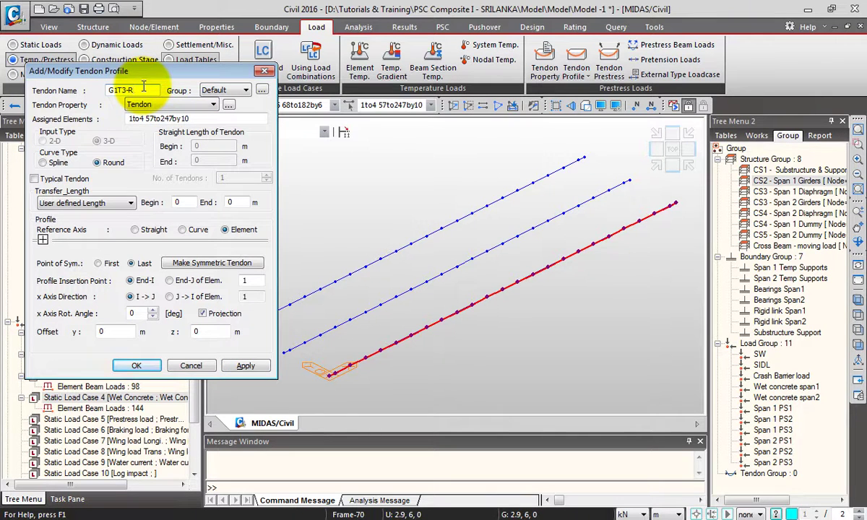
click(43, 240)
click(49, 362)
key(ctrl+a)
key(Delete)
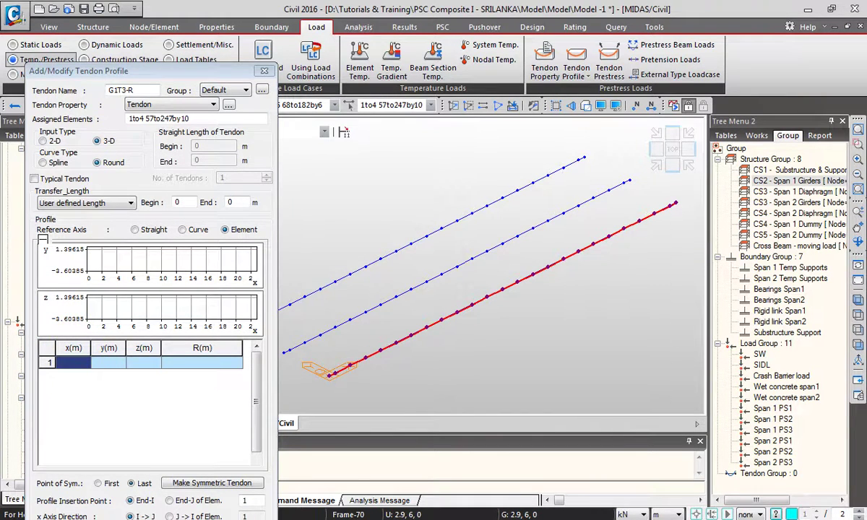
Copy the G1T3-R coordinates from the Excel sheet, paste them into the MIDAS/Civil profile table and accept the tendon profile
key(alt+Tab)
drag(545, 216, 622, 387)
key(ctrl+c)
key(alt+Tab)
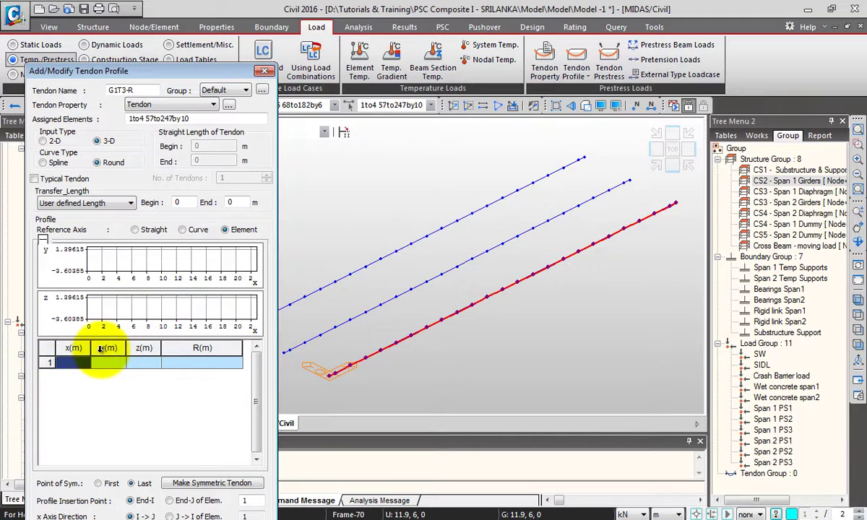
click(78, 363)
key(ctrl+v)
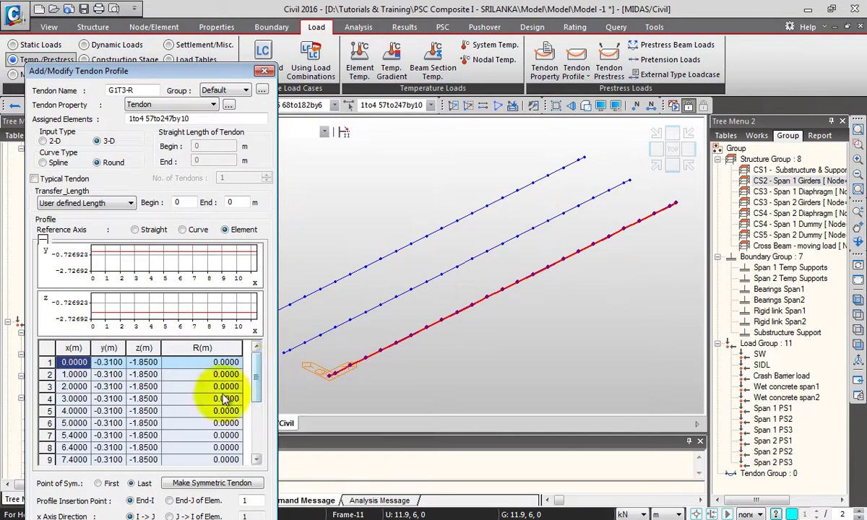
click(43, 241)
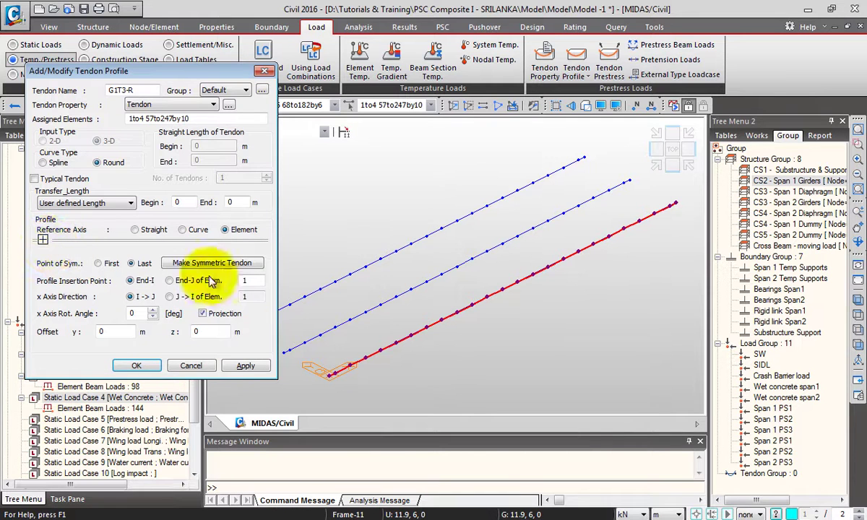
click(137, 366)
Highlight the tendon profiles G1T1 through G1T3-R in the model and display the girders with hidden surfaces
drag(213, 54, 145, 32)
click(151, 75)
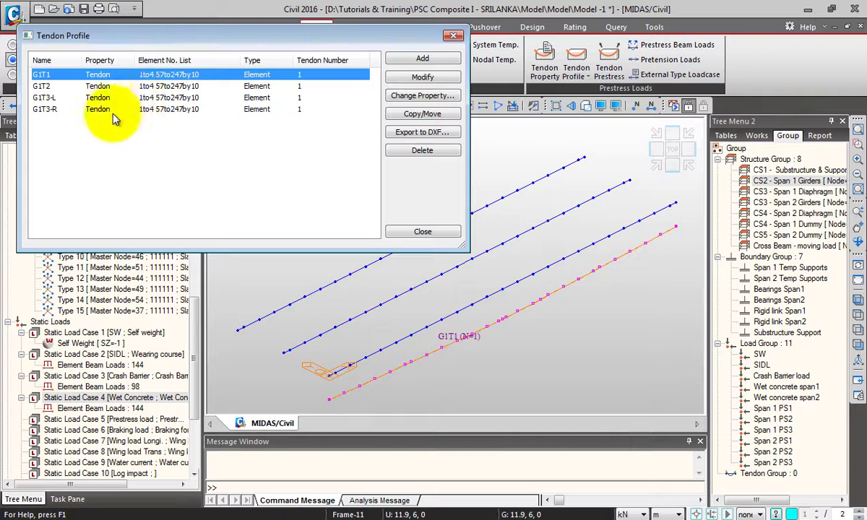
shift+click(55, 108)
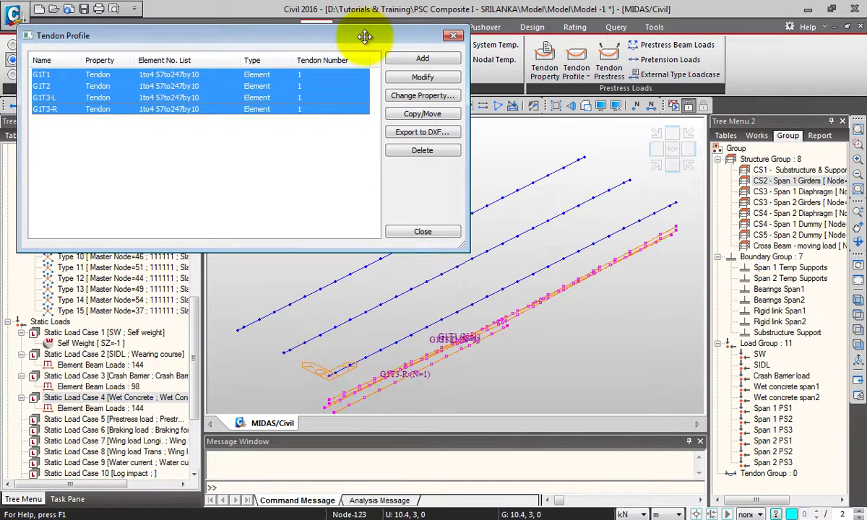
drag(386, 34, 305, 34)
click(585, 107)
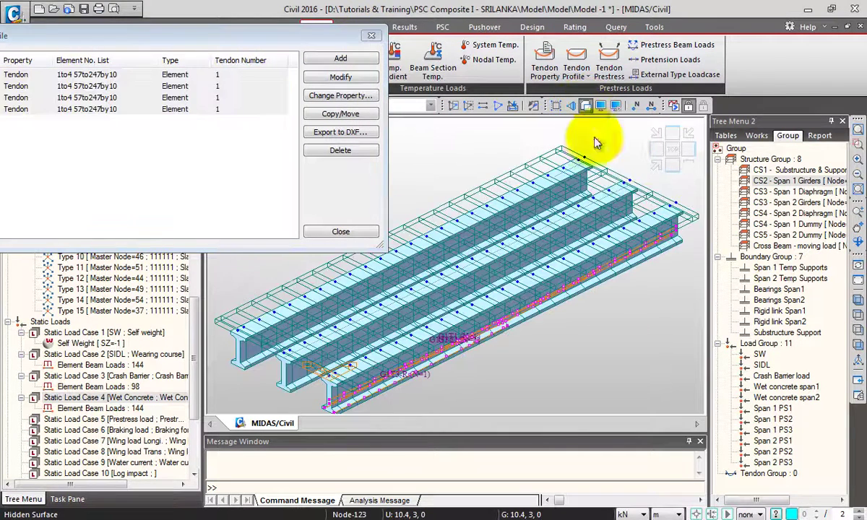
Examine the tendon layout inside the first girder from the end, side and isometric views, including G1T3-R on its own
click(658, 150)
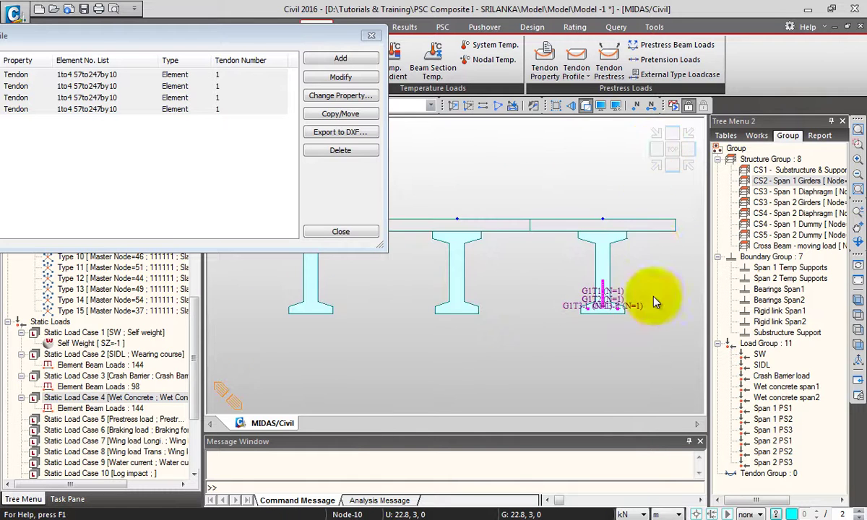
scroll(602, 319, up, 5)
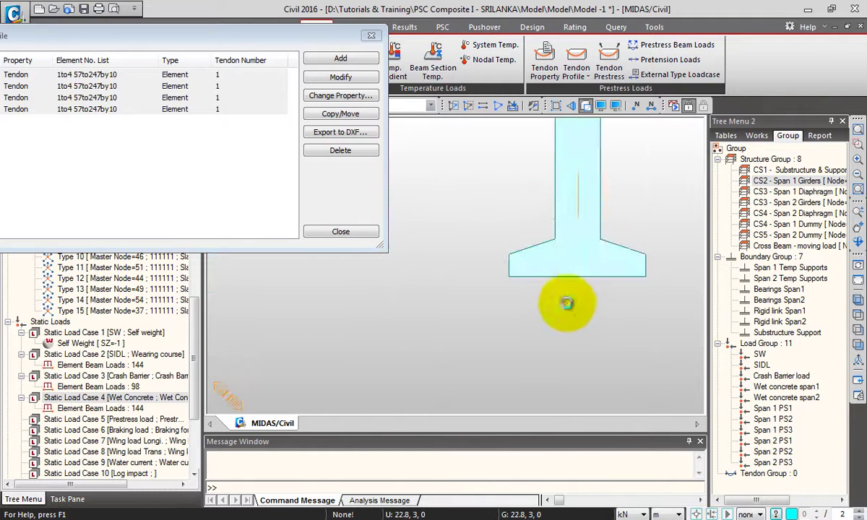
scroll(571, 274, up, 2)
scroll(543, 285, down, 2)
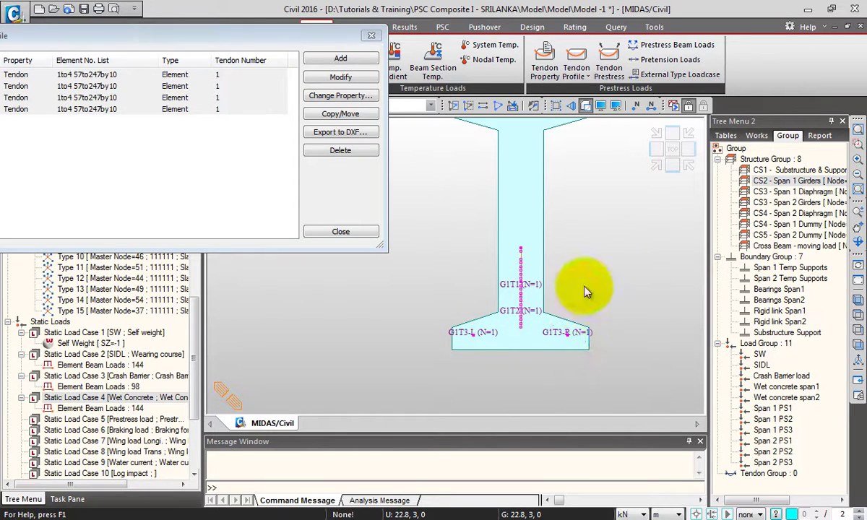
click(659, 155)
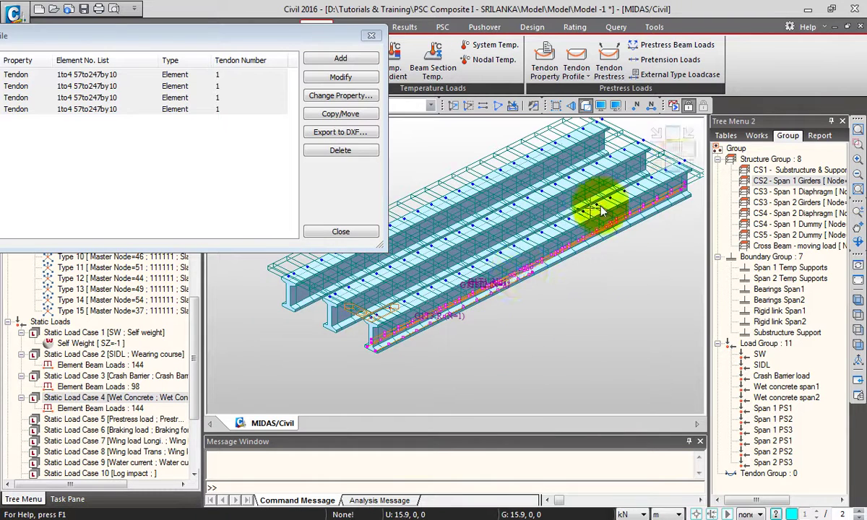
click(675, 153)
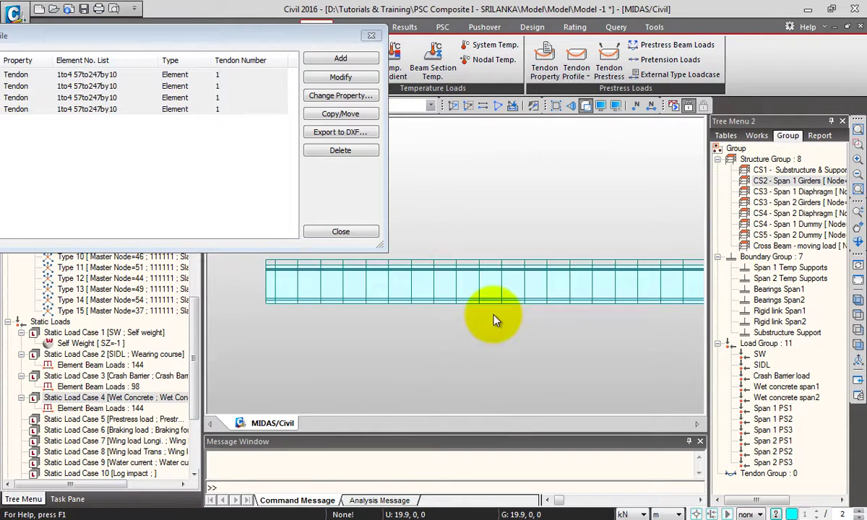
scroll(482, 323, up, 5)
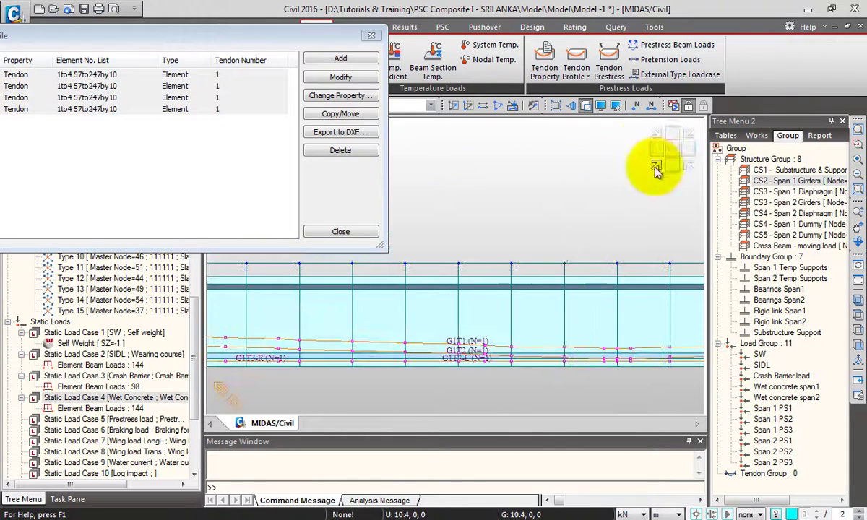
click(655, 165)
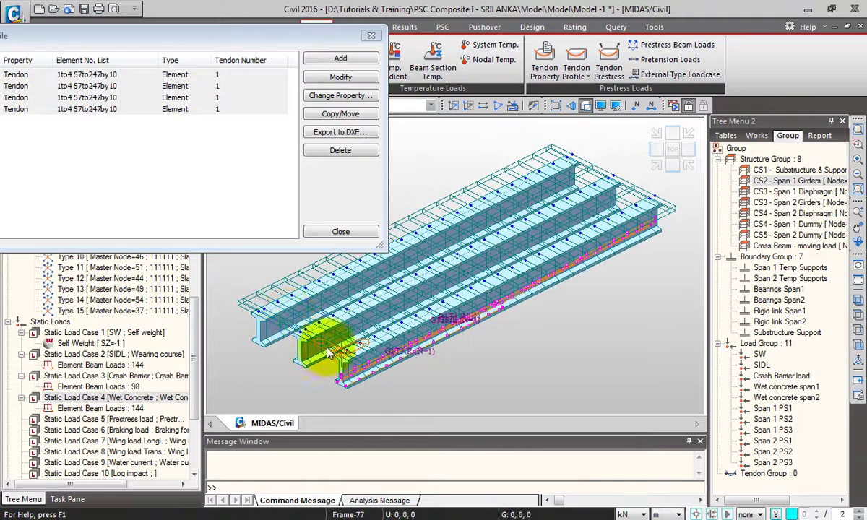
drag(230, 33, 294, 21)
drag(345, 8, 290, 13)
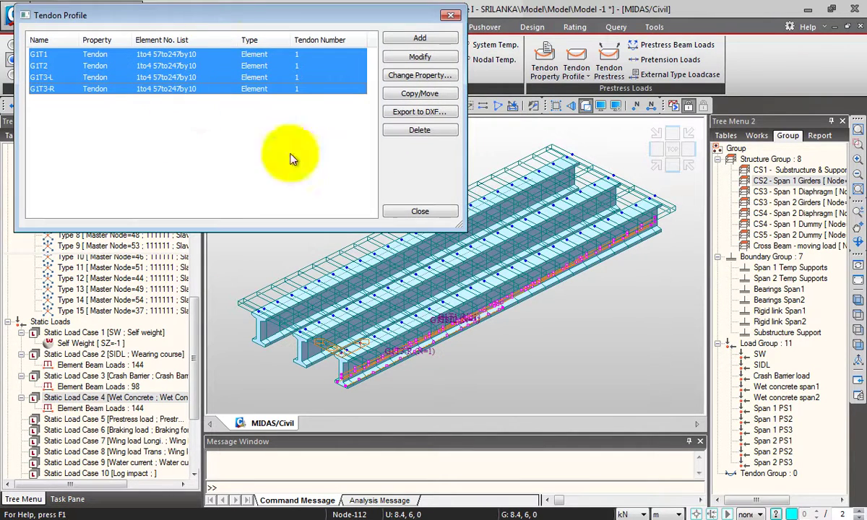
click(219, 119)
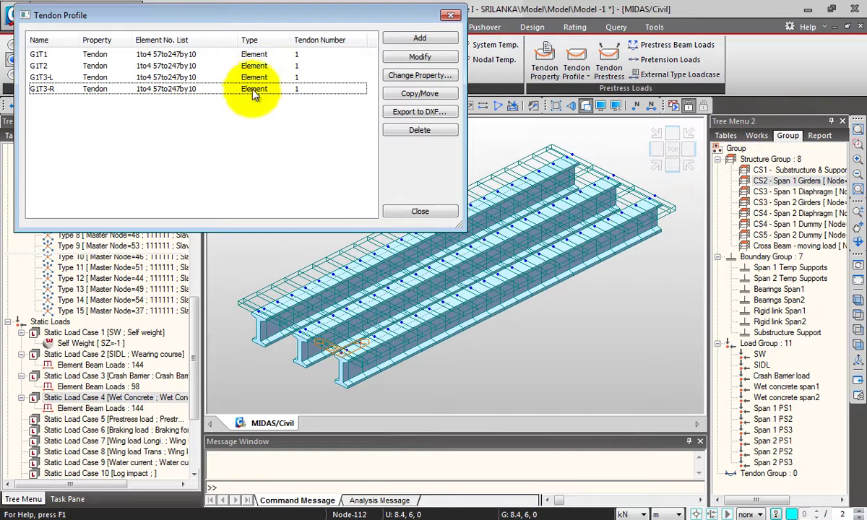
click(253, 88)
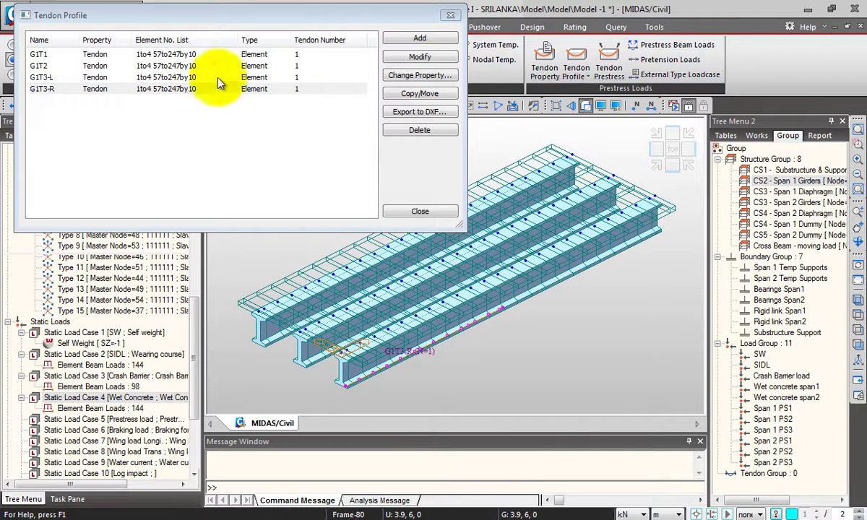
Copy the tendon profiles G1T1, G1T2, G1T3-L and G1T3-R to the middle girder using an equal distance of 0, 3, 0 m
click(186, 88)
shift+click(183, 52)
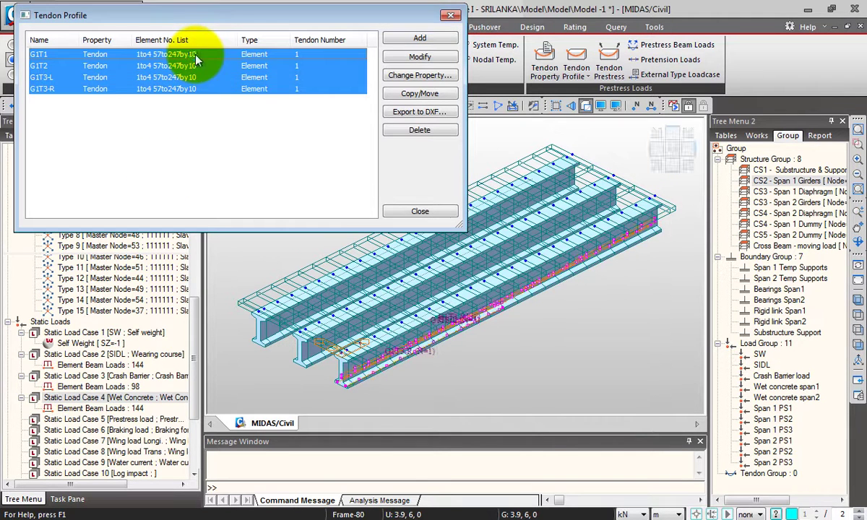
click(416, 94)
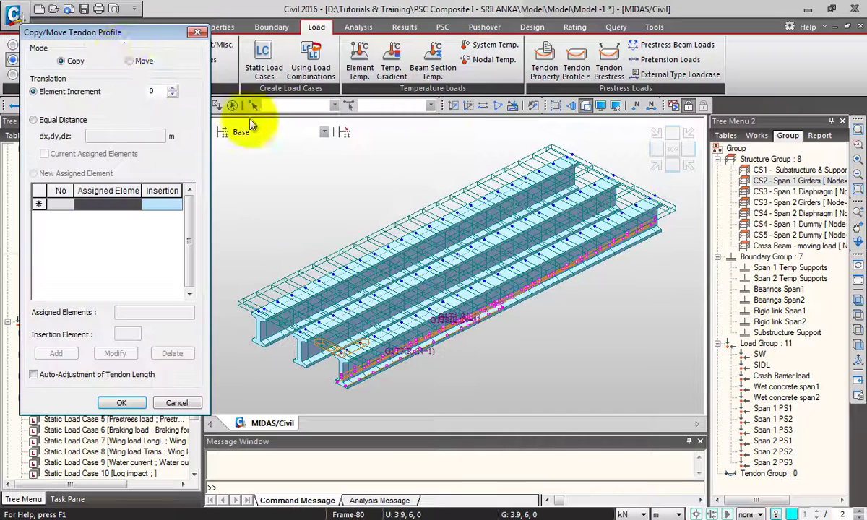
drag(116, 28, 149, 19)
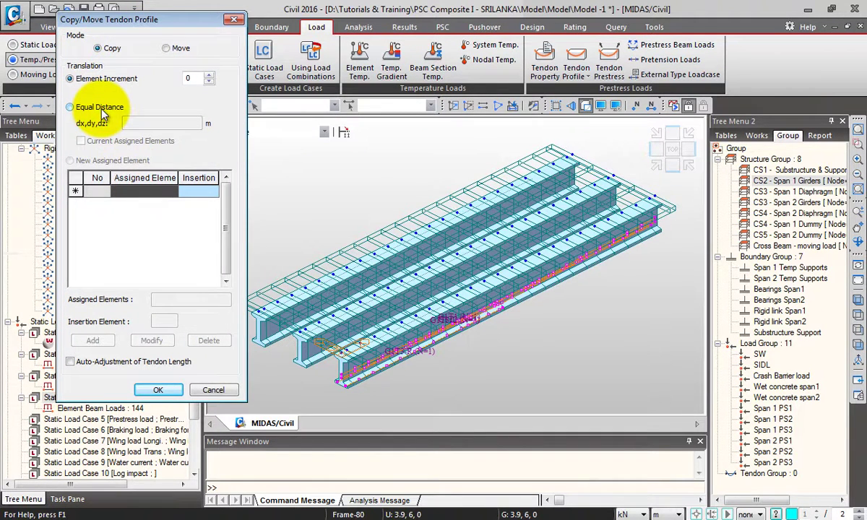
click(70, 106)
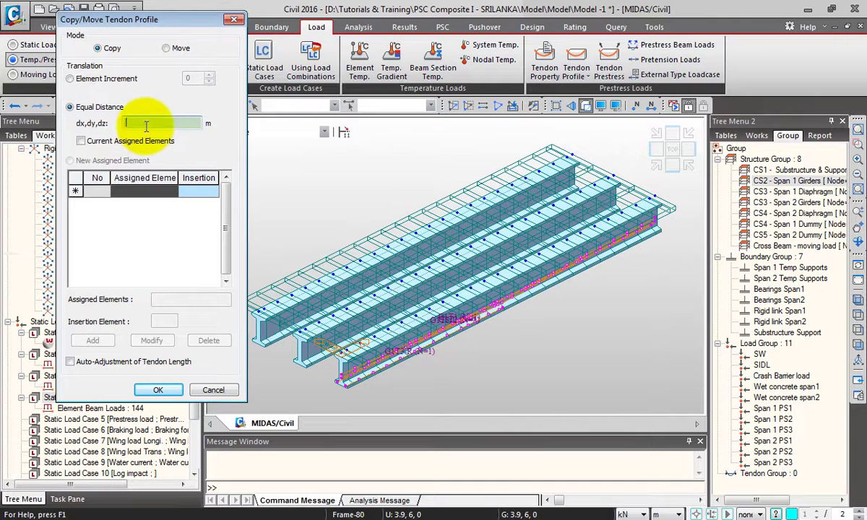
click(339, 319)
click(339, 358)
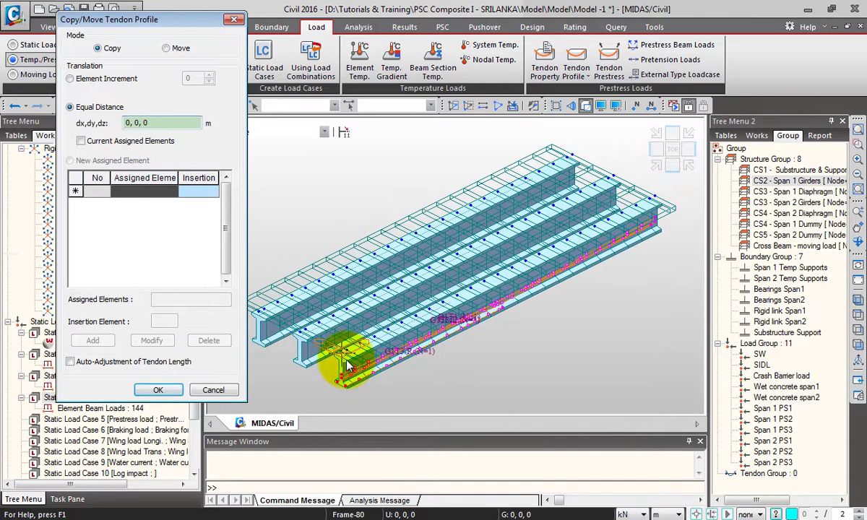
click(301, 338)
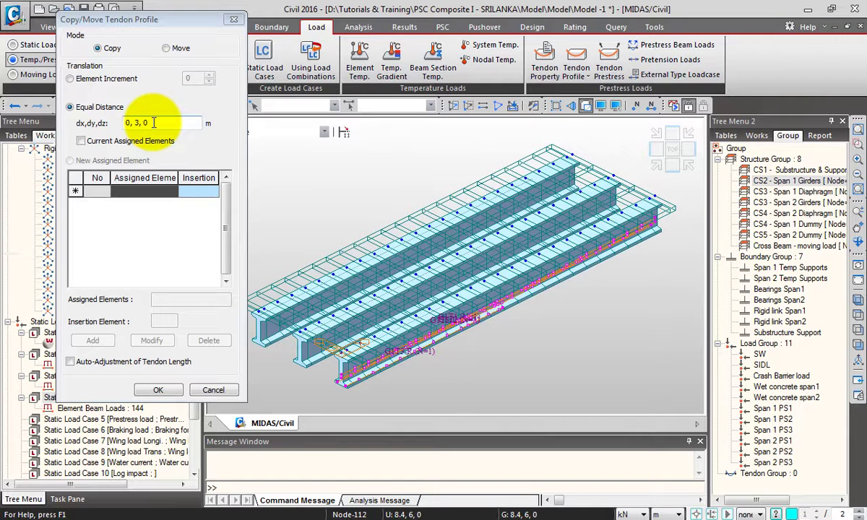
click(157, 391)
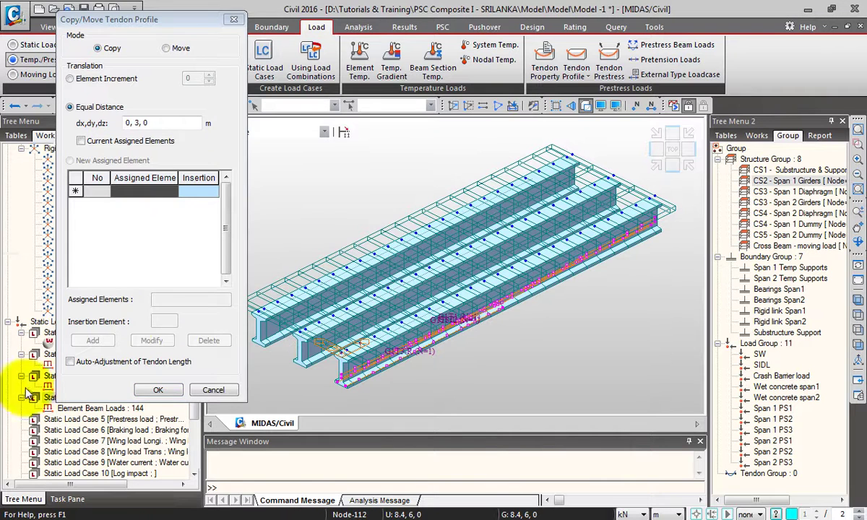
click(158, 390)
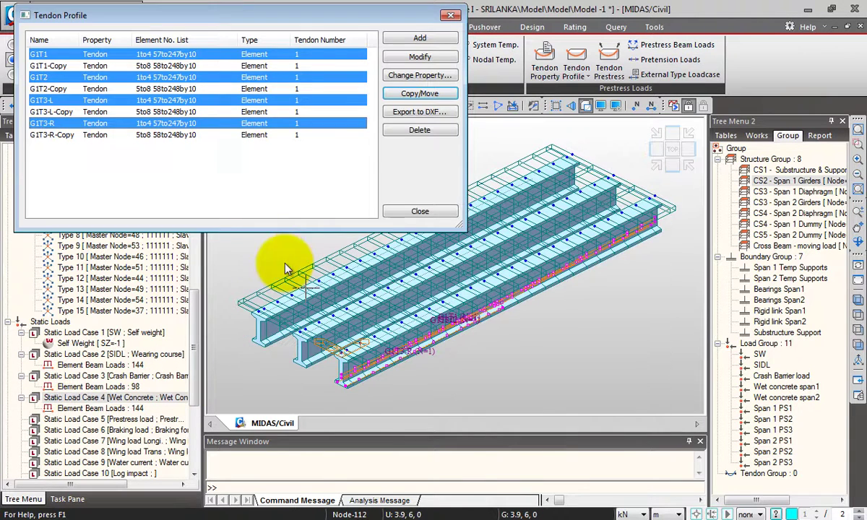
Highlight all original and copied tendon profiles and examine their positions in the first two girders
click(210, 135)
shift+click(181, 54)
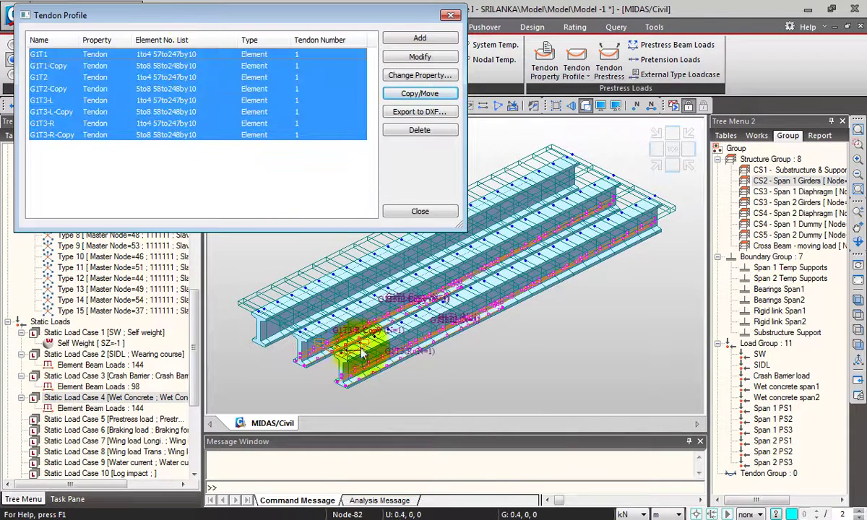
middle_drag(318, 352, 370, 339)
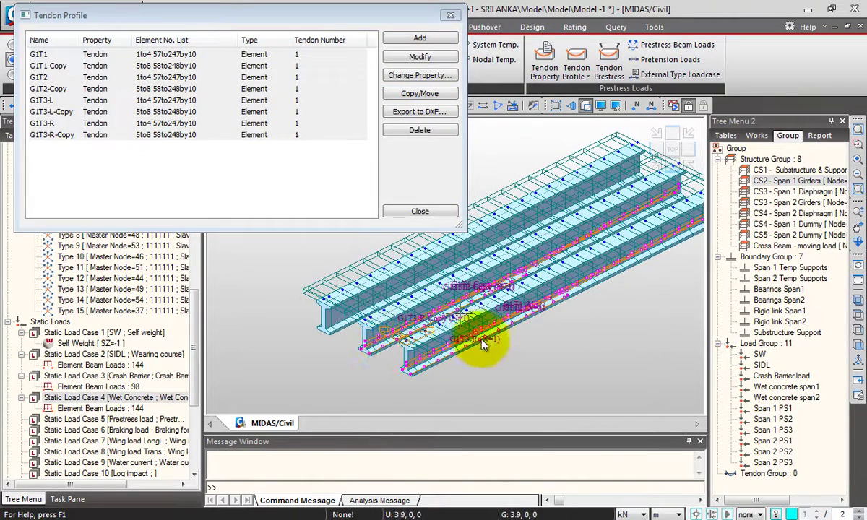
ctrl+middle_drag(405, 289, 389, 319)
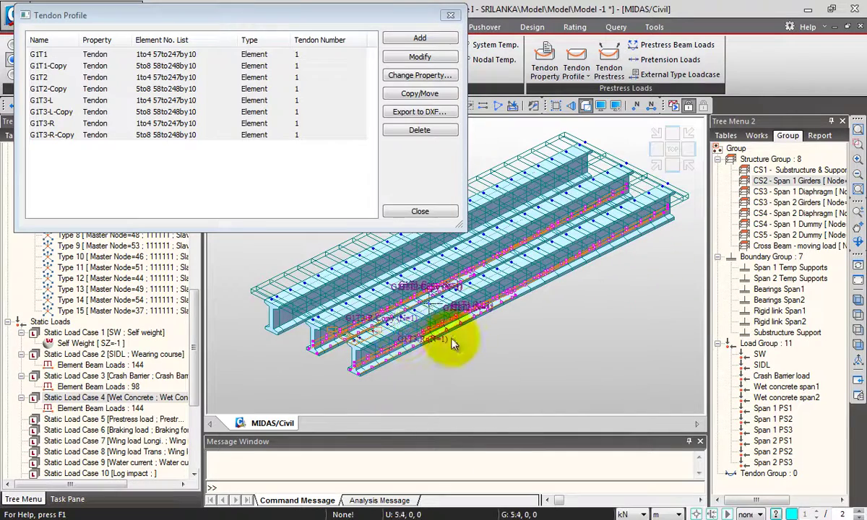
Rename the copied tendon profile G1T1-Copy as G2T1
click(97, 137)
click(61, 65)
key(Escape)
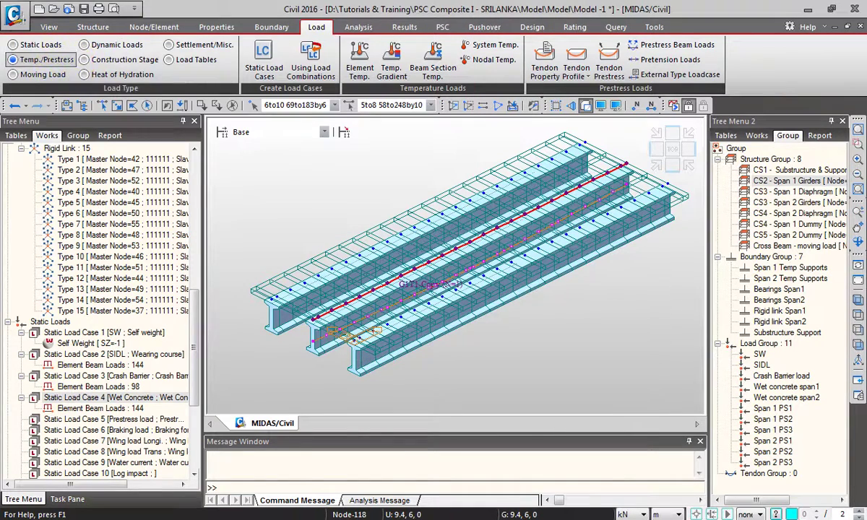
key(BackSpace)
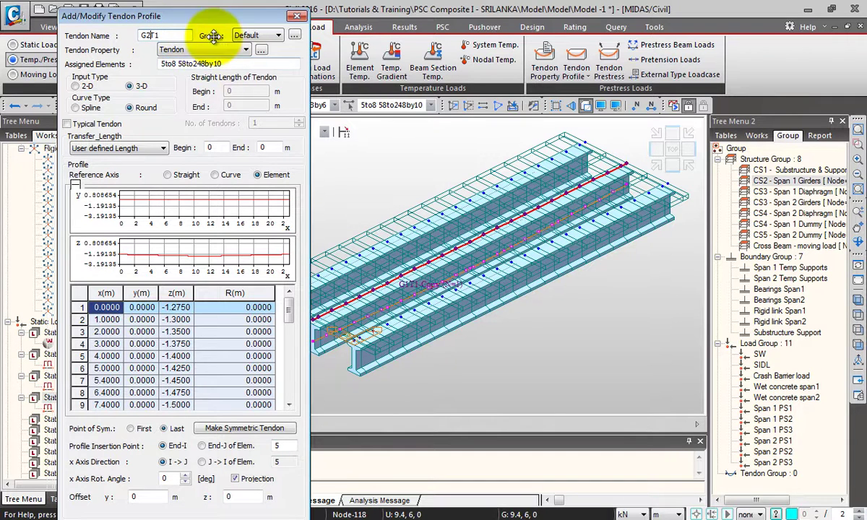
click(75, 184)
click(169, 311)
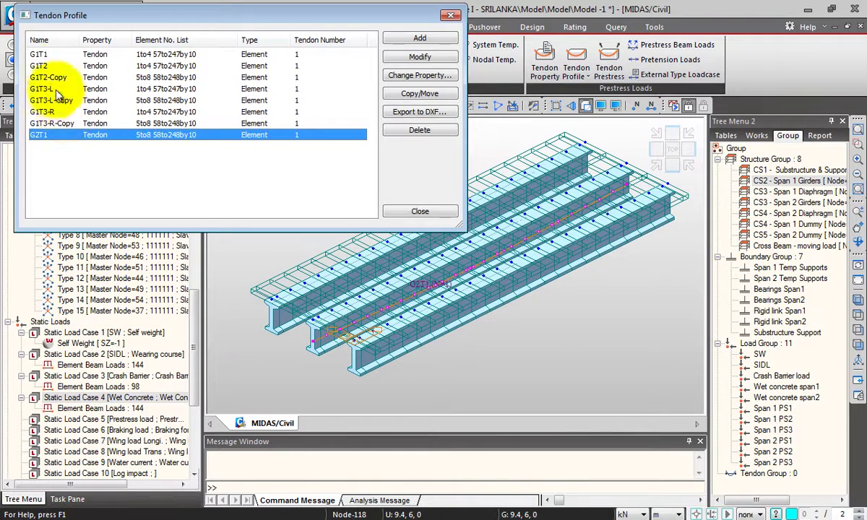
Rename the copied tendon profile G1T2-Copy as G2T2
click(49, 77)
key(Escape)
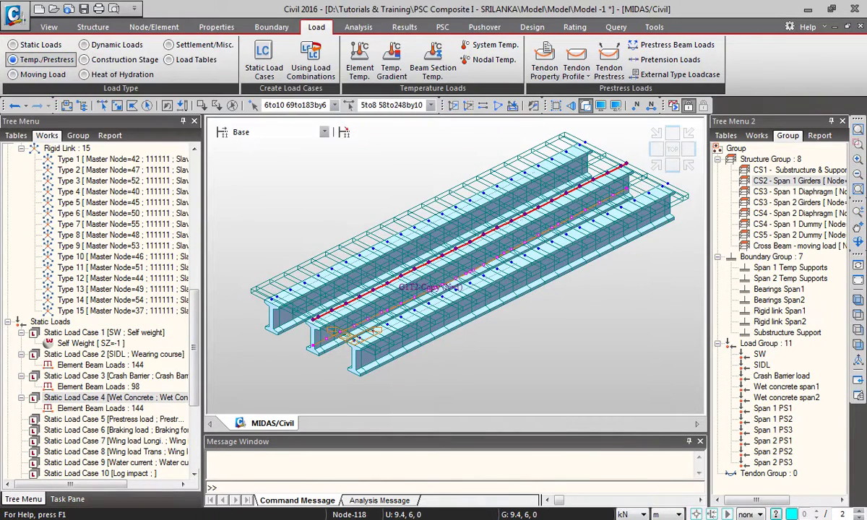
drag(209, 16, 306, 28)
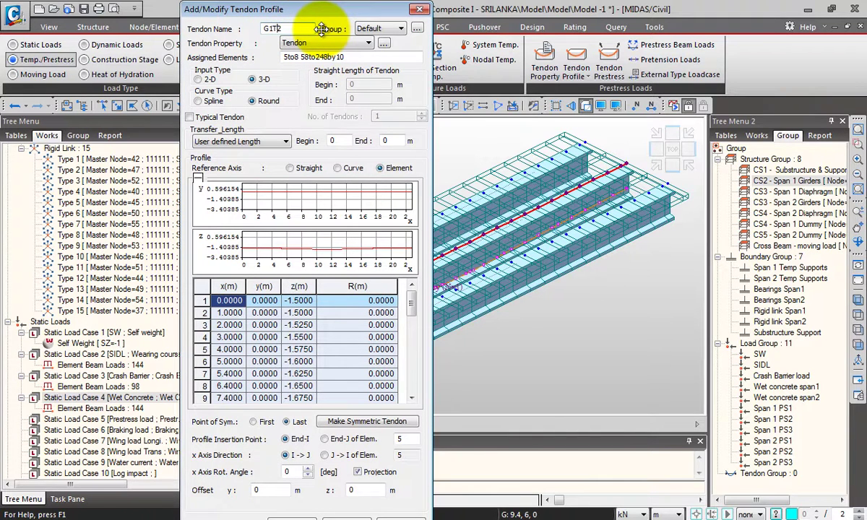
click(198, 180)
click(292, 304)
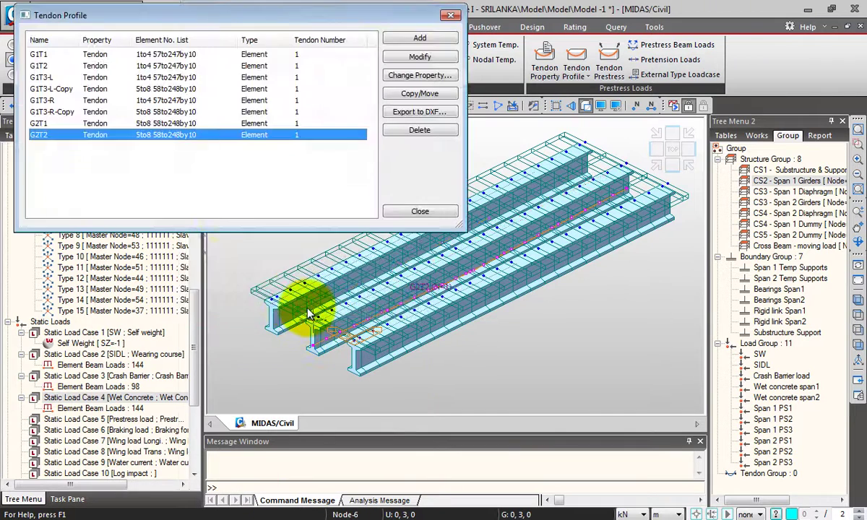
Rename the copied tendon profile G1T3-L-Copy as G2T3-L
double_click(55, 87)
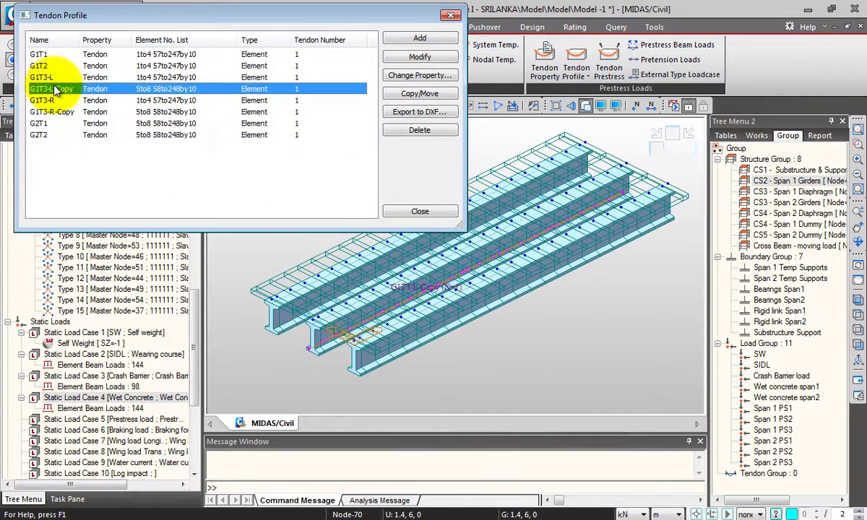
drag(347, 28, 388, 28)
click(374, 29)
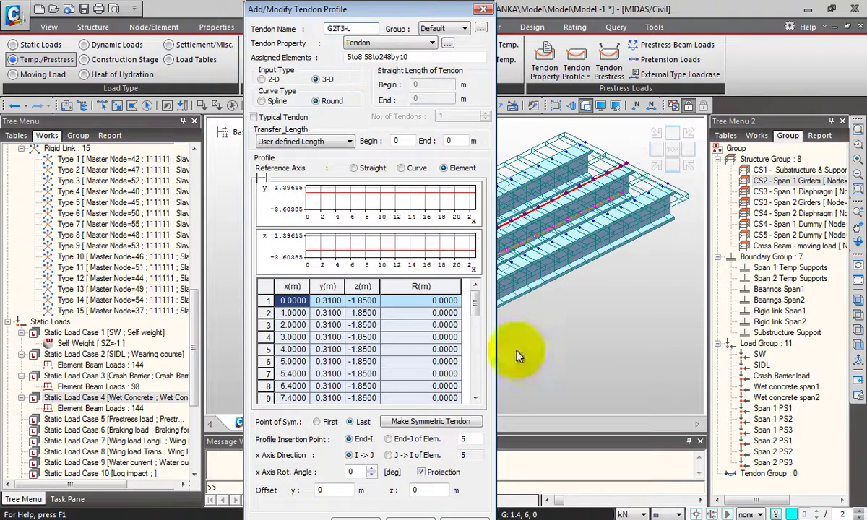
click(261, 177)
click(355, 304)
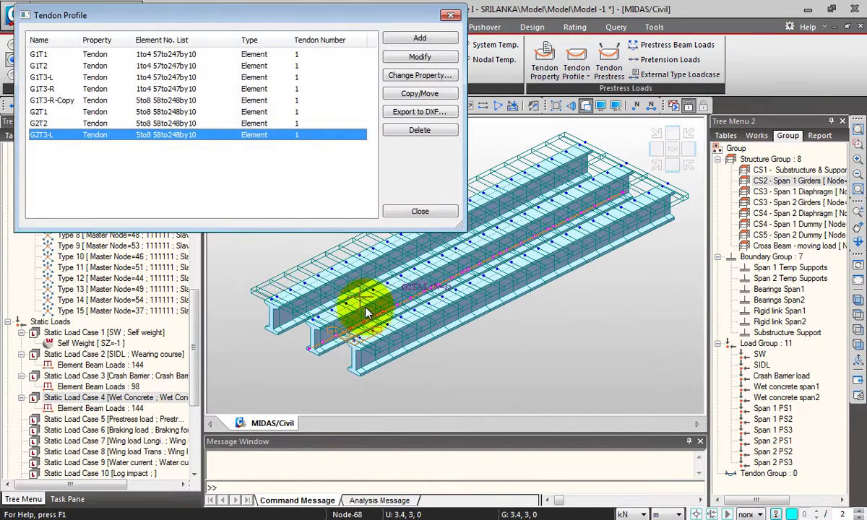
Rename the copied tendon profile G1T3-R-Copy as G2T3-R
click(90, 102)
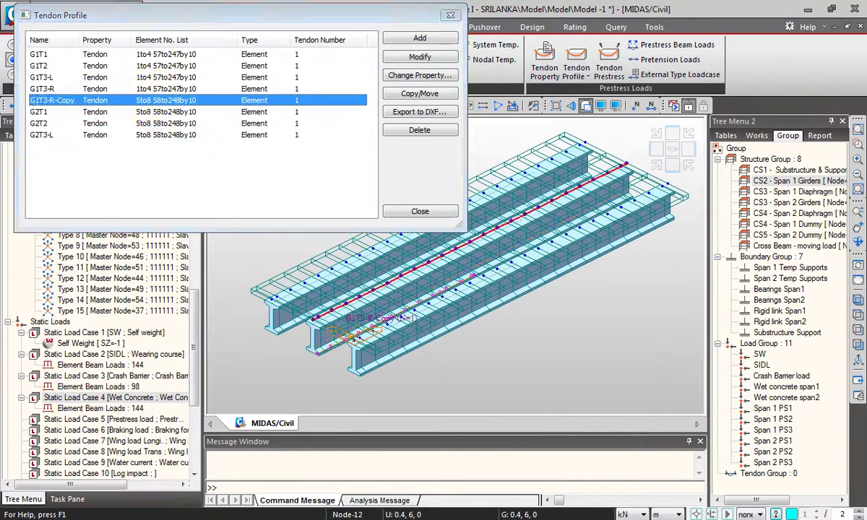
key(Escape)
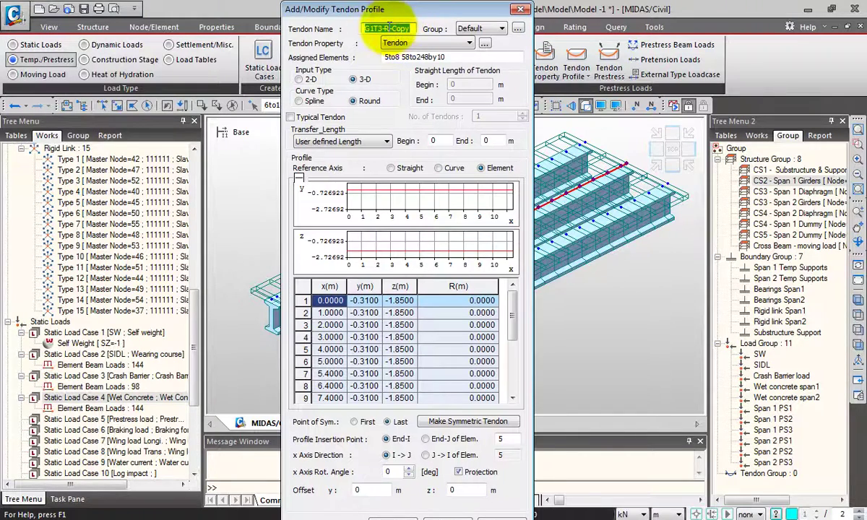
drag(393, 29, 423, 31)
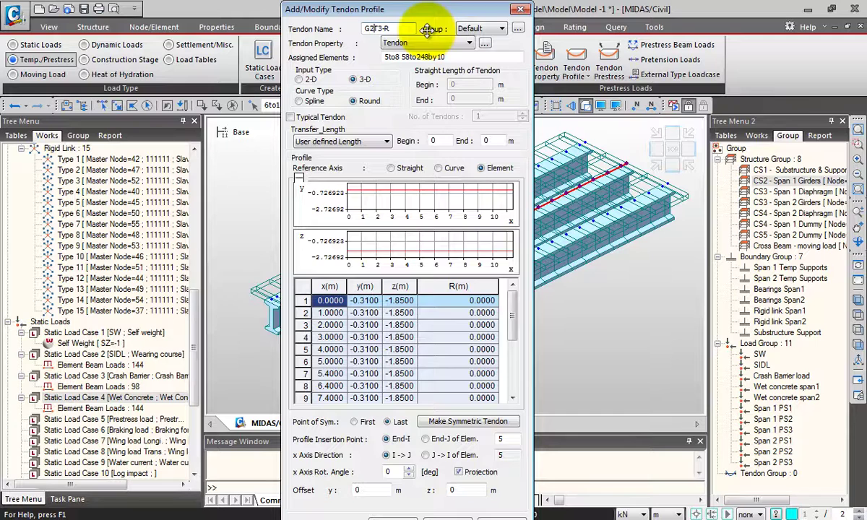
click(392, 304)
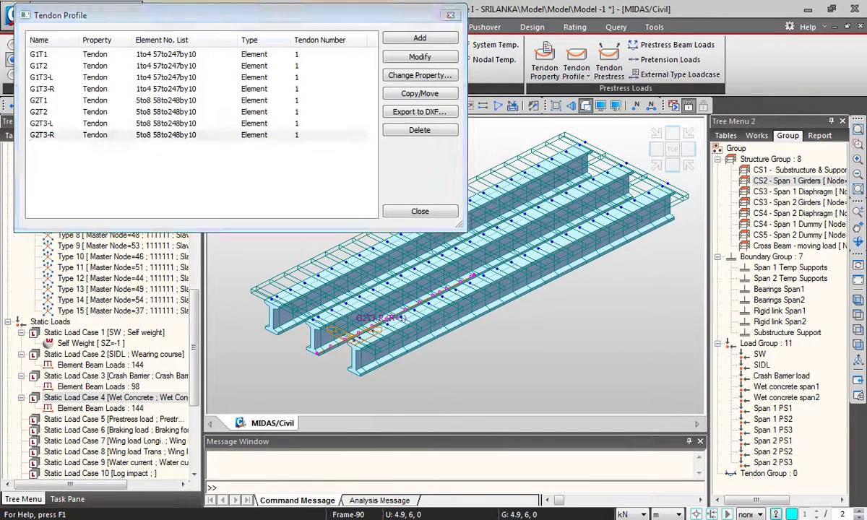
Copy the tendon profiles G2T1, G2T2, G2T3-L and G2T3-R to the third girder using an equal distance of 0, 3, 0 m
click(54, 102)
shift+click(62, 135)
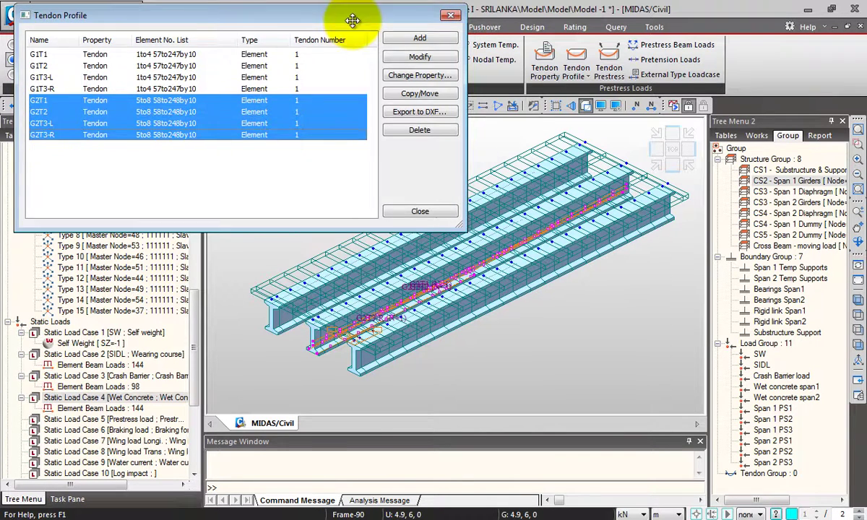
drag(318, 15, 222, 41)
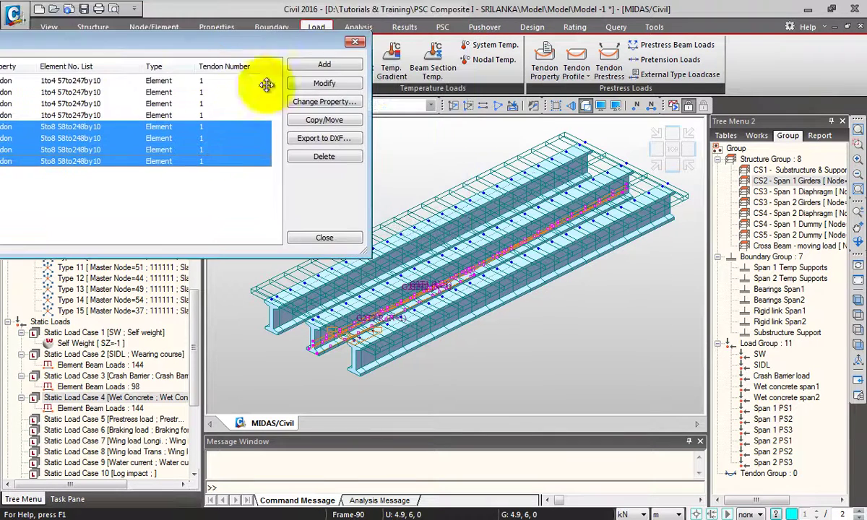
click(337, 121)
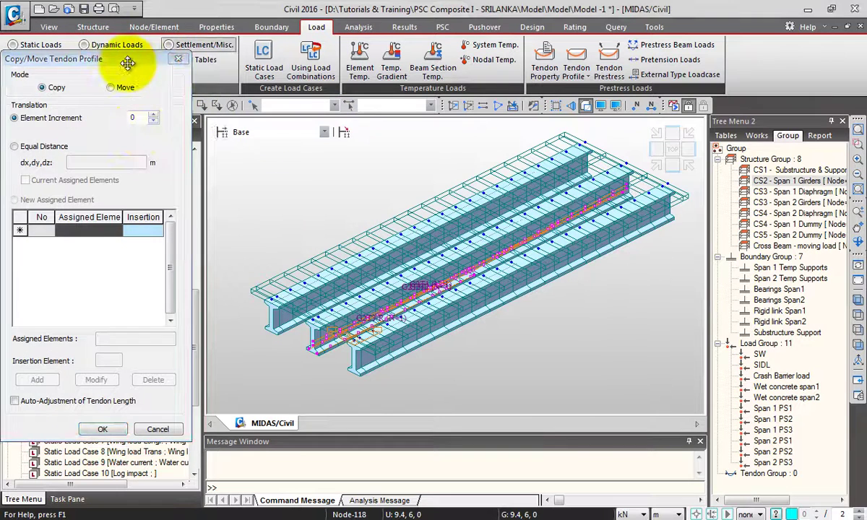
drag(124, 58, 248, 86)
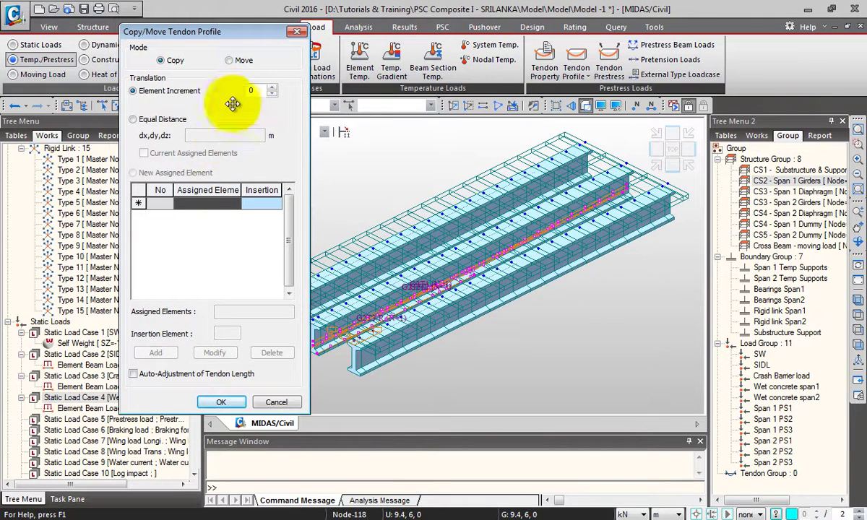
click(156, 127)
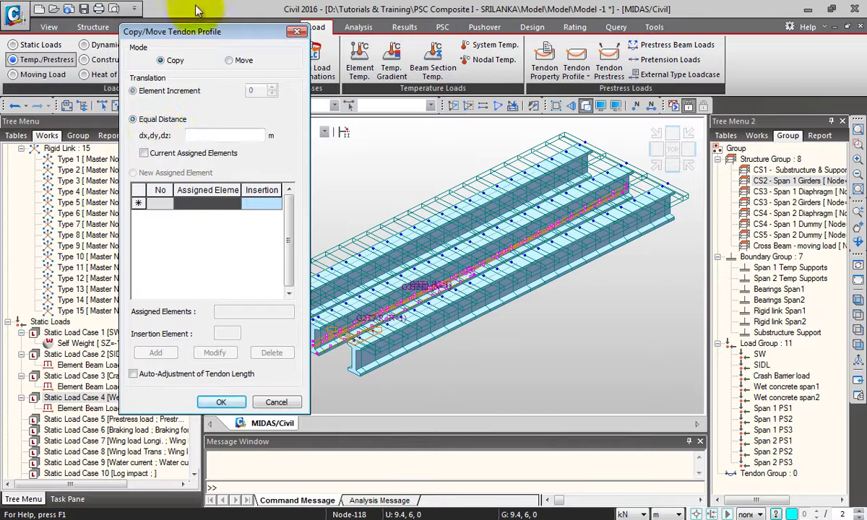
drag(154, 33, 86, 34)
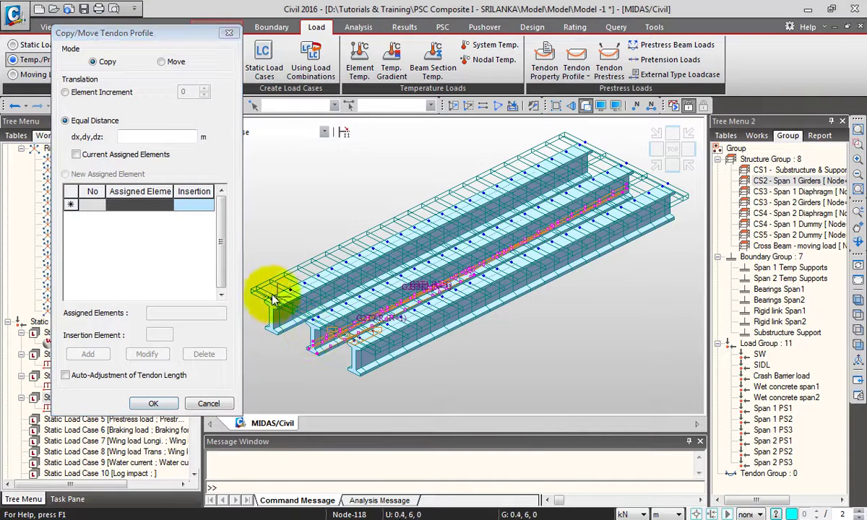
click(155, 136)
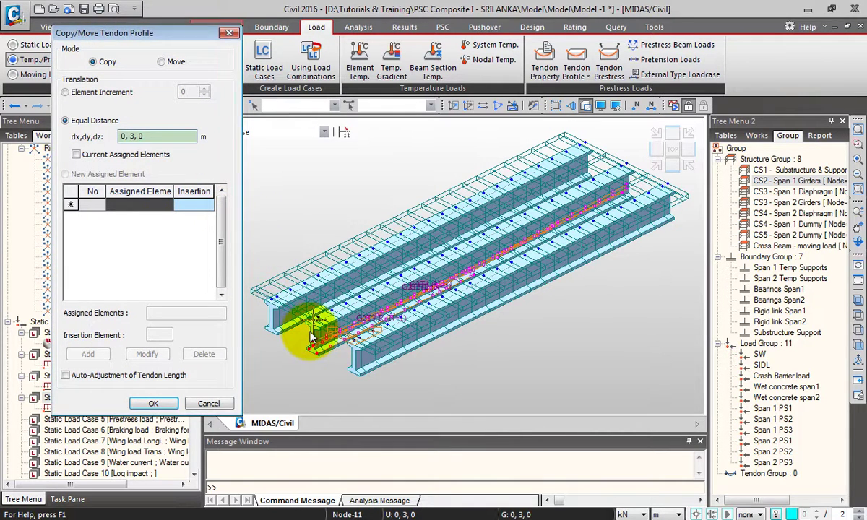
click(258, 299)
click(155, 404)
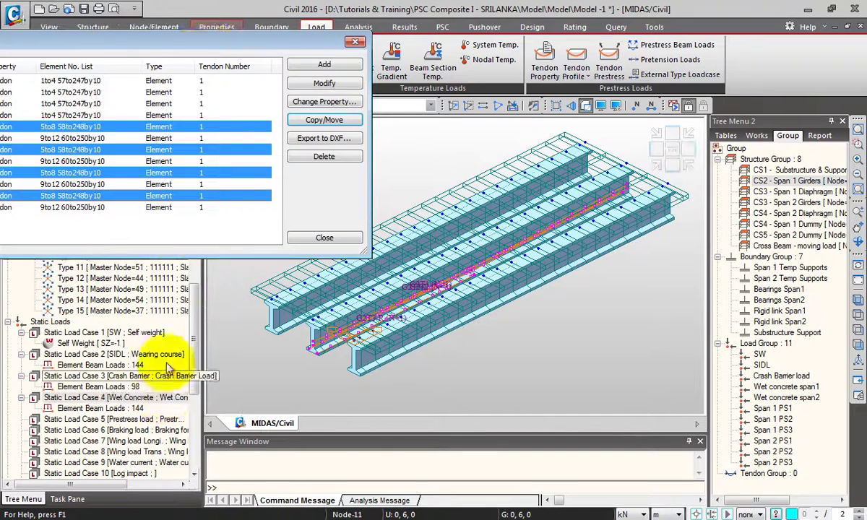
Rename the copied tendon profile G2T1-Copy as G3T1
drag(232, 19, 363, 71)
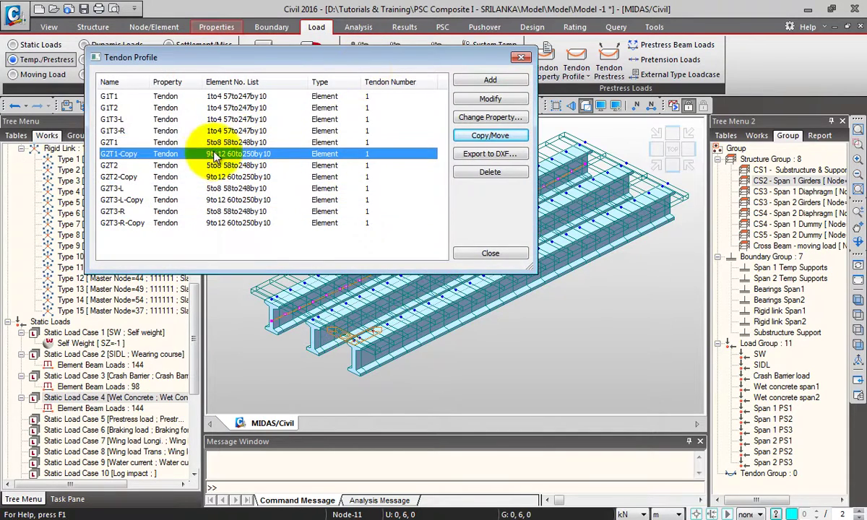
key(Escape)
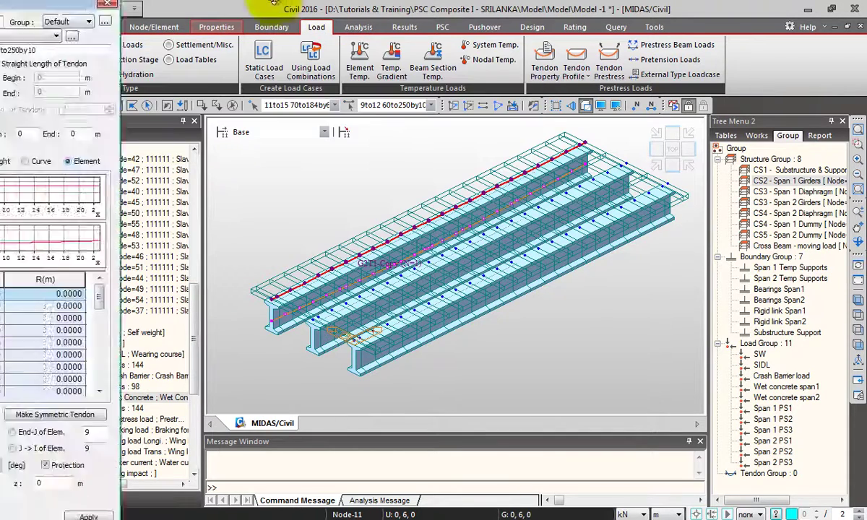
drag(348, 28, 414, 28)
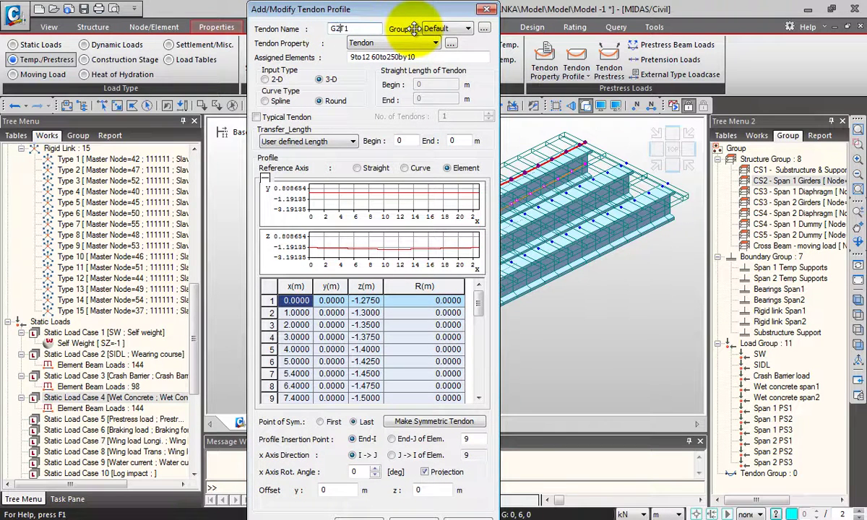
click(264, 177)
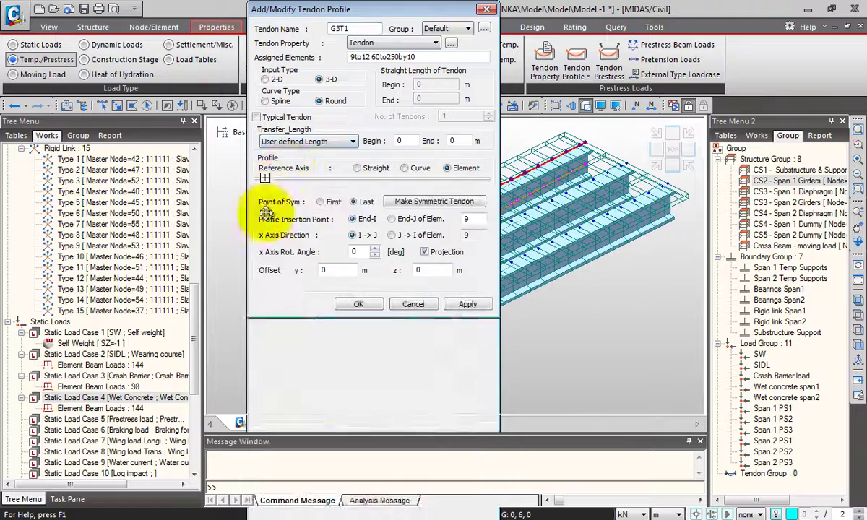
click(361, 302)
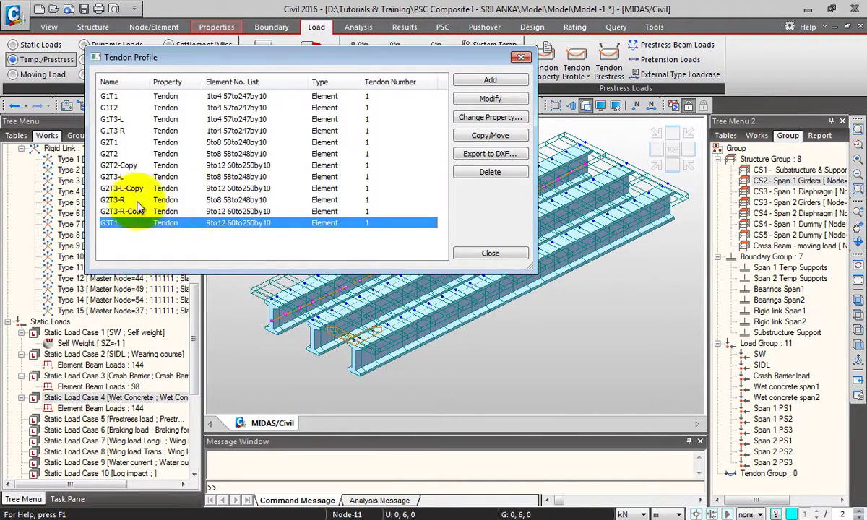
Rename the copied tendon profile G2T2-Copy as G3T2
click(126, 166)
double_click(126, 166)
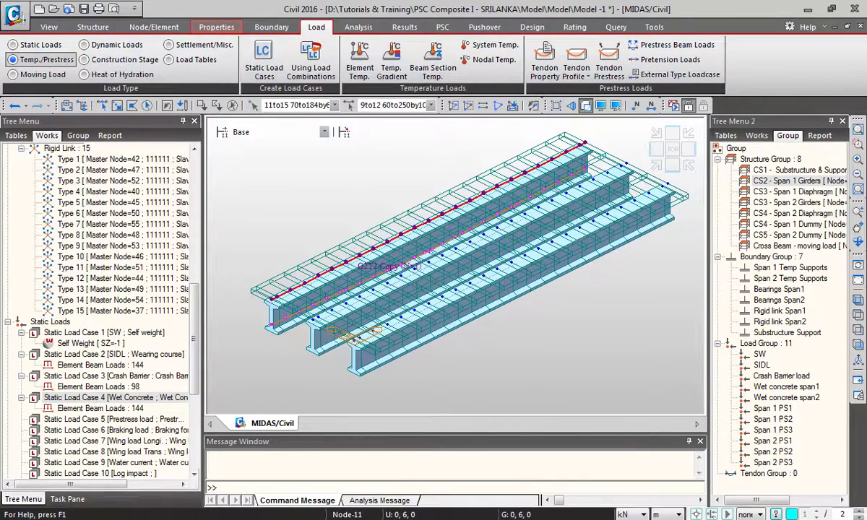
drag(306, 38, 376, 34)
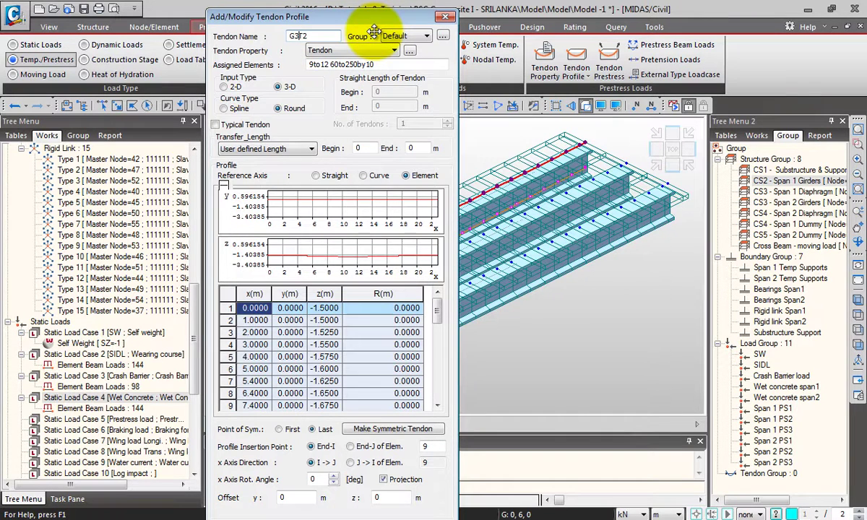
text(3)
click(223, 186)
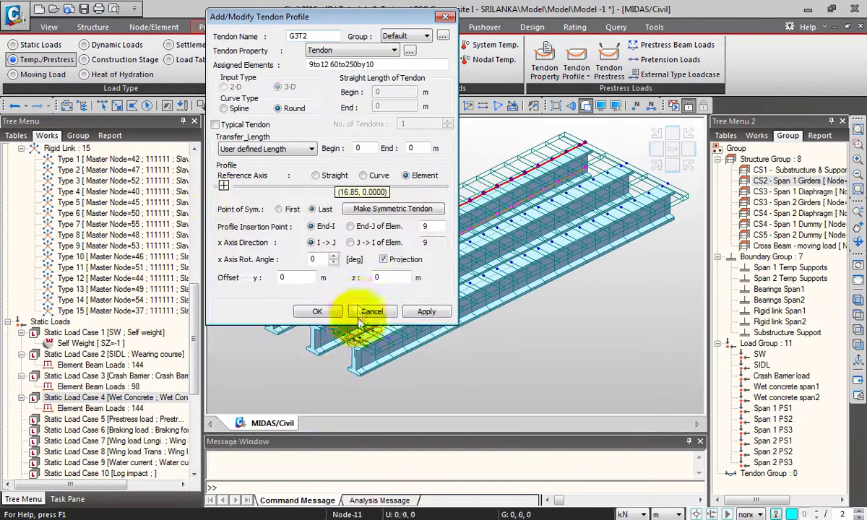
click(322, 311)
Rename the copied tendon profile G2T3-R-Copy as G3T3-R
click(126, 196)
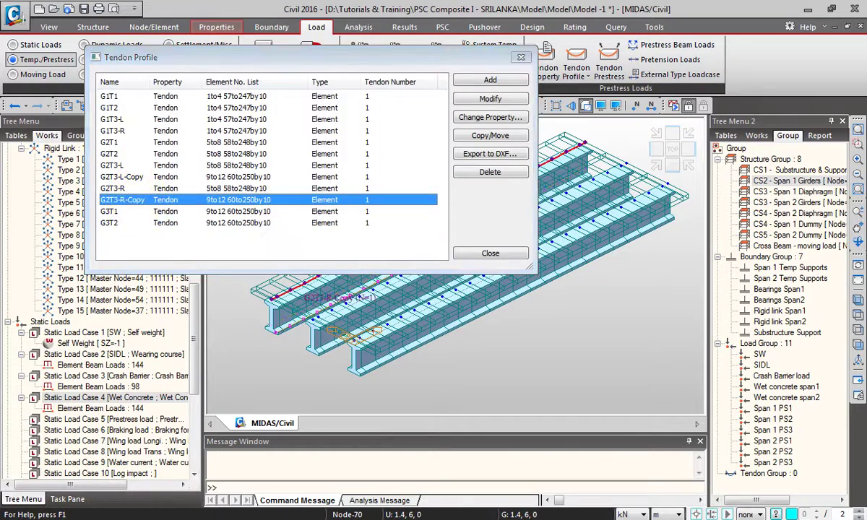
key(Escape)
double_click(196, 34)
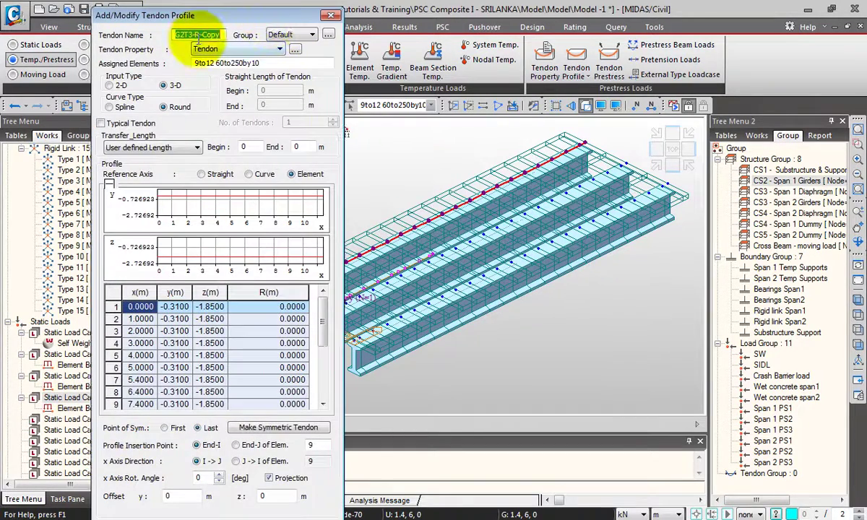
drag(203, 34, 256, 34)
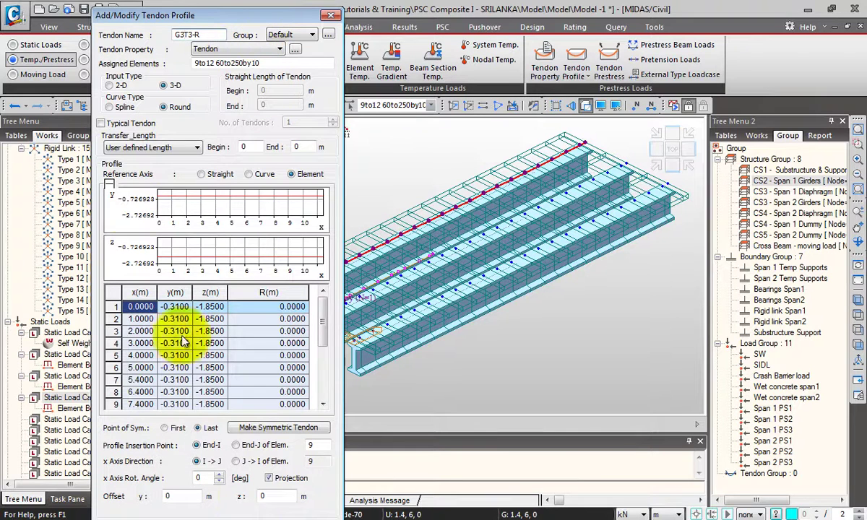
click(109, 184)
click(203, 310)
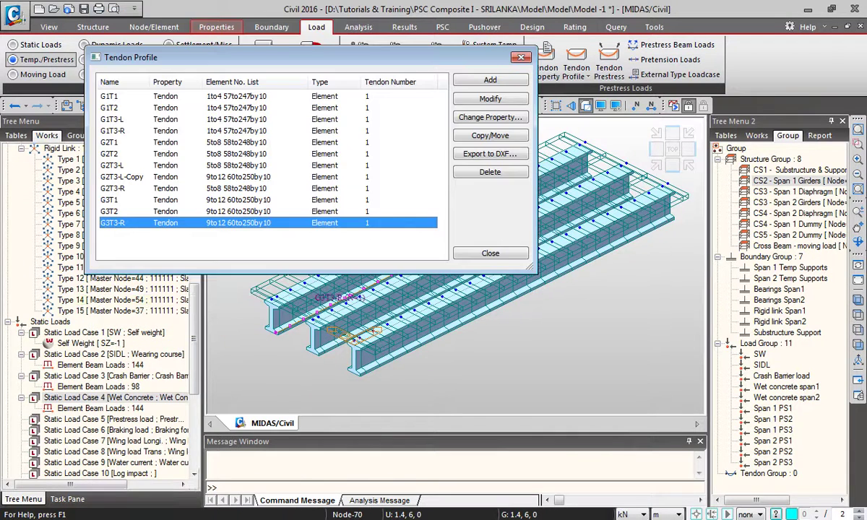
Rename the copied tendon profile G2T3-L-Copy as G3T3-L
click(159, 178)
double_click(159, 177)
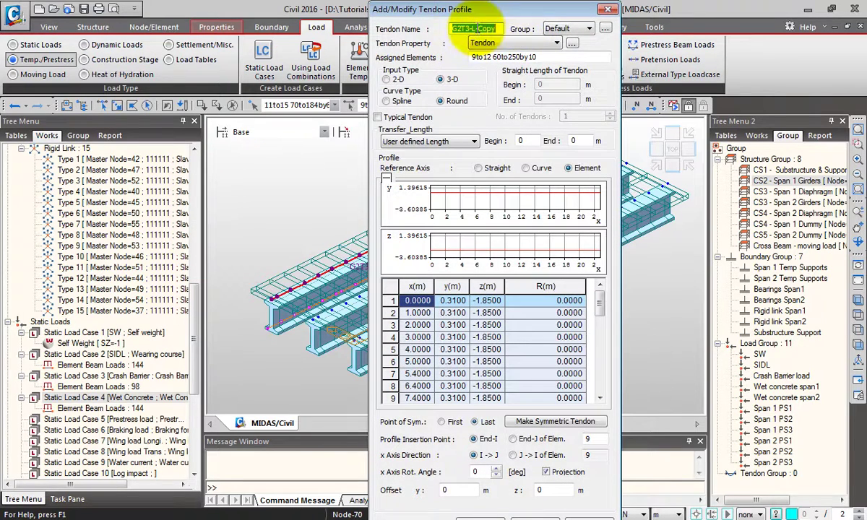
drag(473, 29, 532, 29)
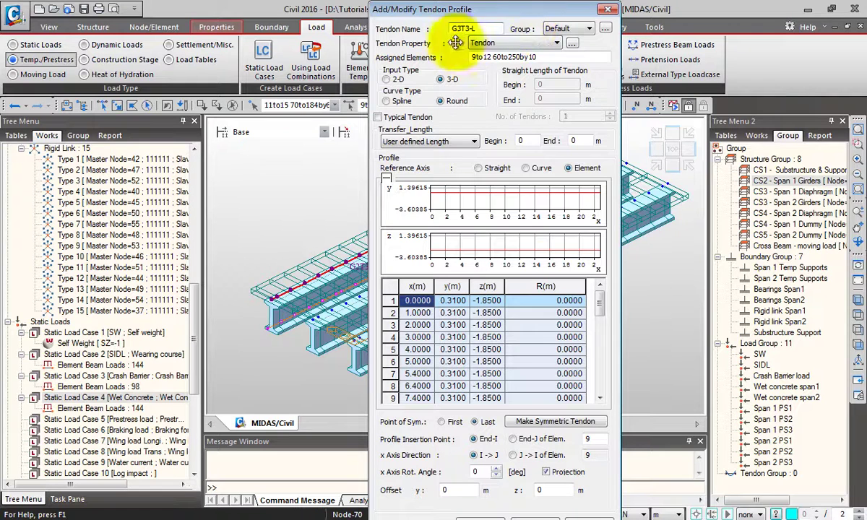
click(387, 179)
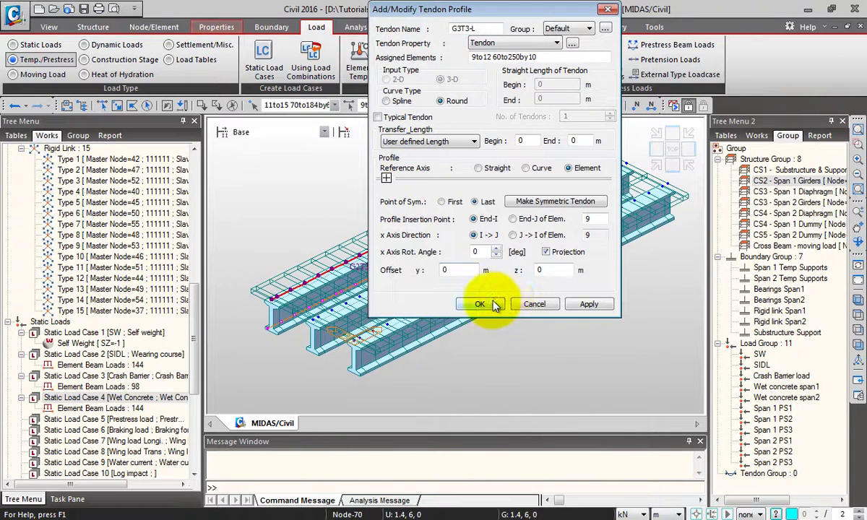
click(494, 304)
Highlight all tendon profiles from G1T1 to G3T3-R and examine their positions in the three girders in end and isometric views
drag(262, 55, 181, 50)
click(145, 93)
shift+click(148, 219)
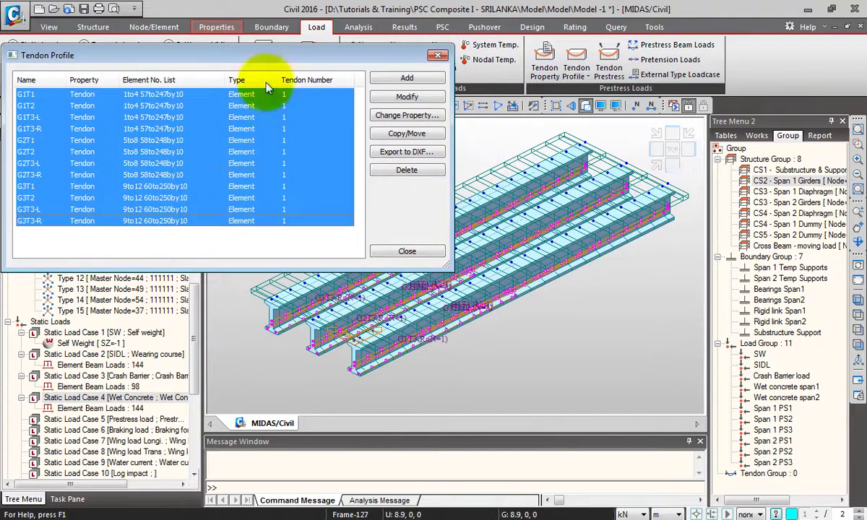
drag(290, 54, 339, 12)
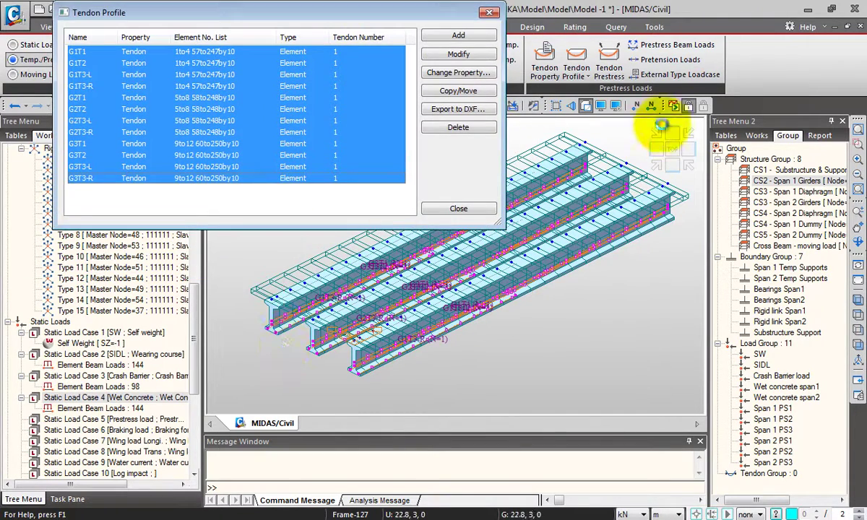
click(658, 152)
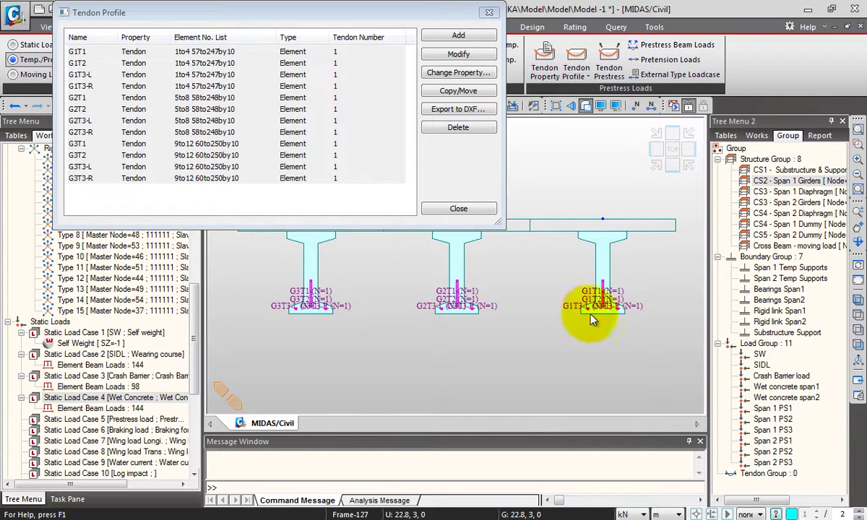
click(654, 163)
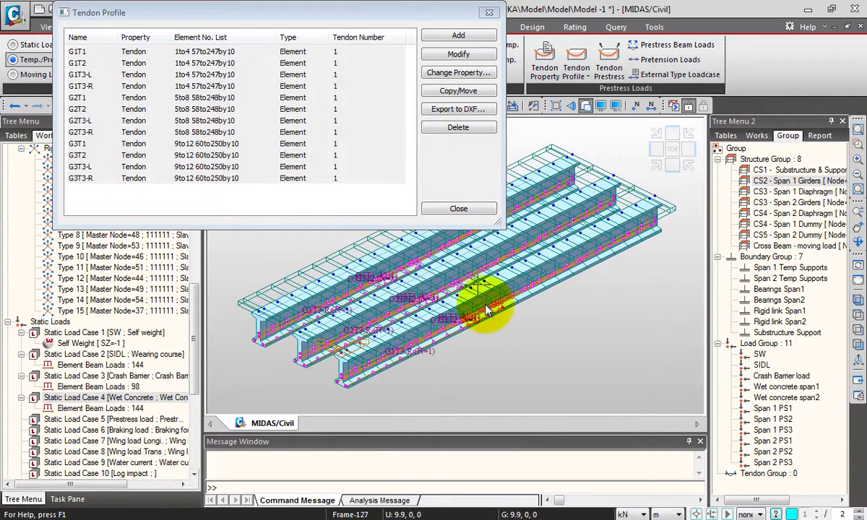
middle_drag(573, 247, 558, 307)
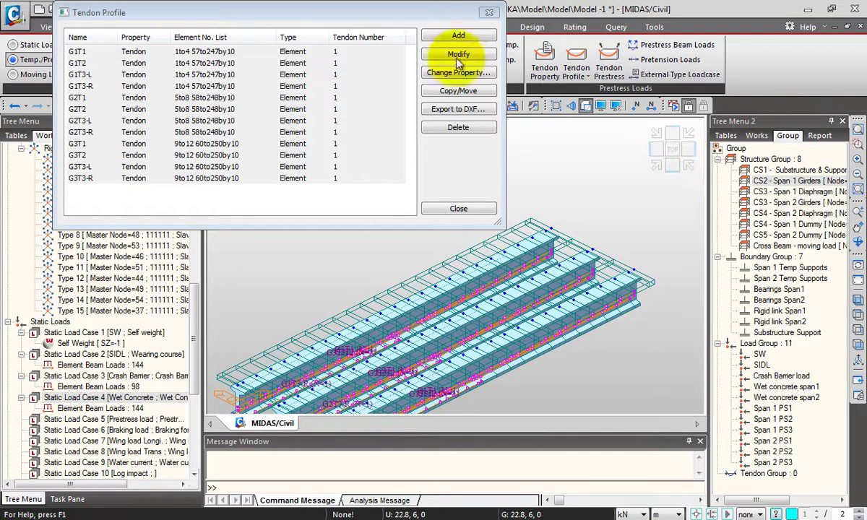
Reactivate all elements to display the complete two-span bridge with its deck and pier
drag(411, 41, 331, 147)
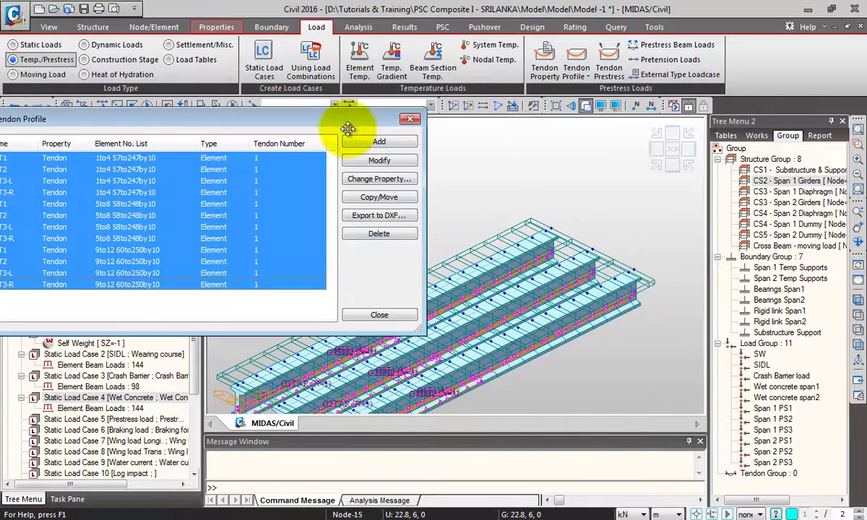
click(455, 107)
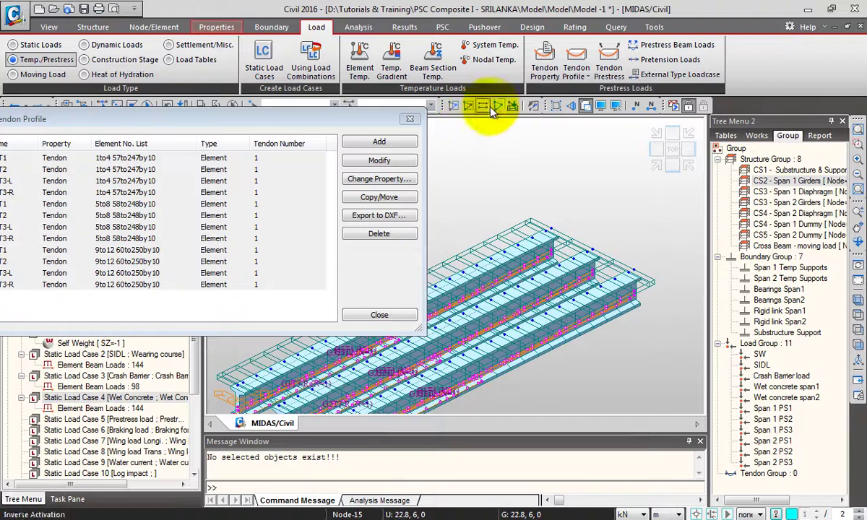
drag(300, 124, 379, 115)
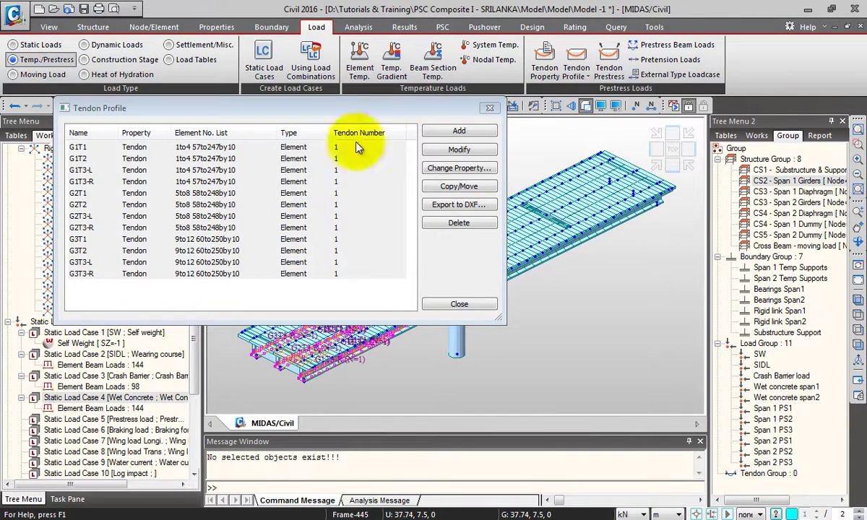
Copy the twelve tendon profiles G1T1 to G3T3-R to the second span at an equal distance of 22.84,0,0 m
click(252, 148)
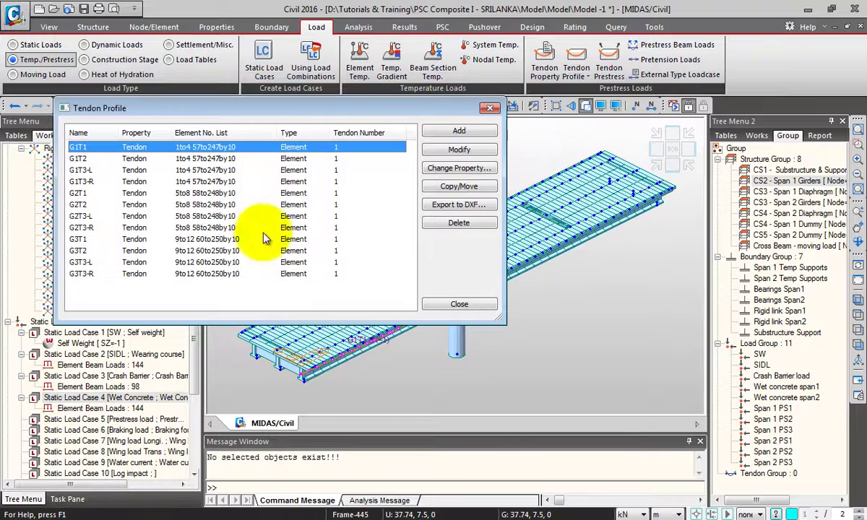
shift+click(245, 274)
click(459, 186)
drag(172, 122, 179, 47)
click(105, 134)
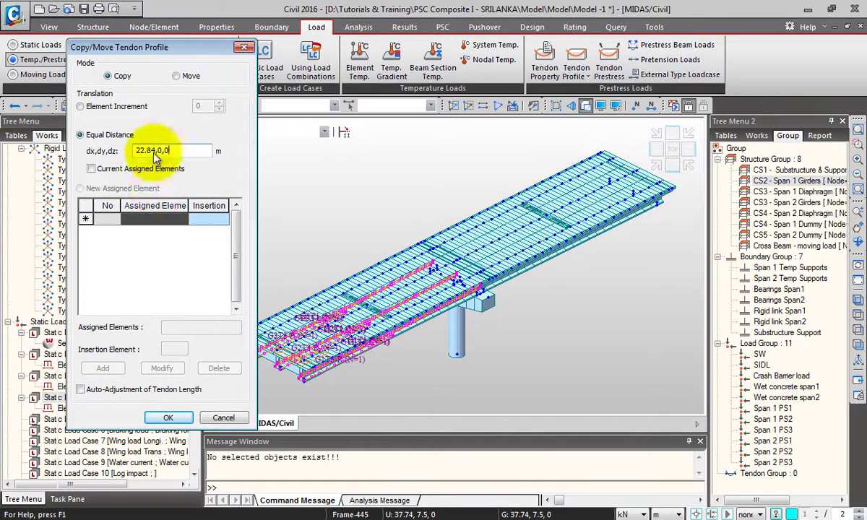
click(171, 418)
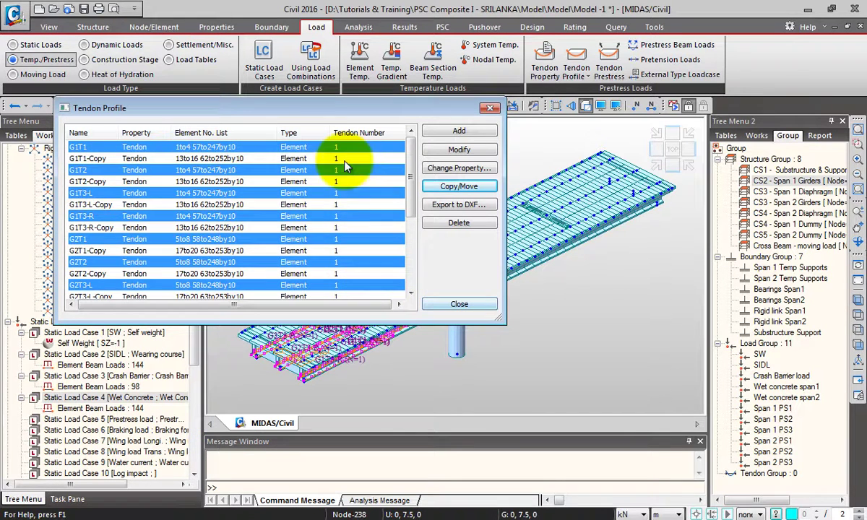
Highlight all original and copied tendon profiles, examine their positions in both spans in side and isometric views, and close the profile list
click(310, 148)
scroll(406, 276, down, 4)
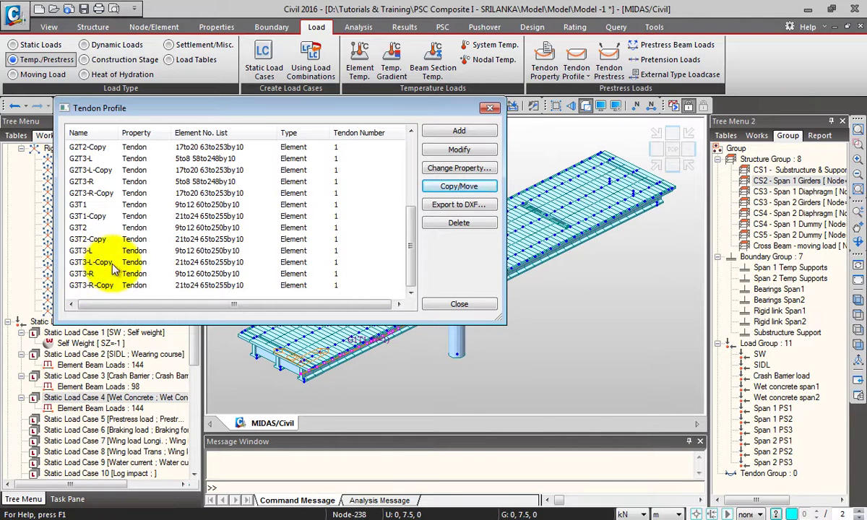
shift+click(136, 285)
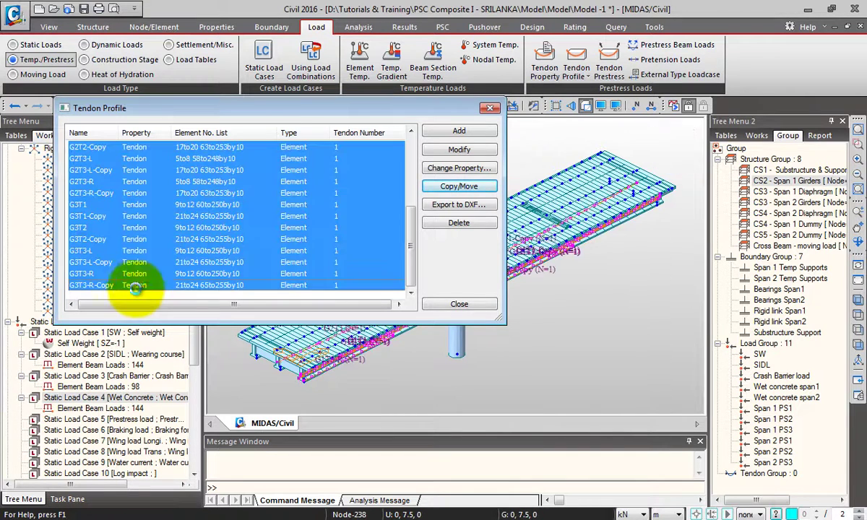
drag(280, 107, 209, 45)
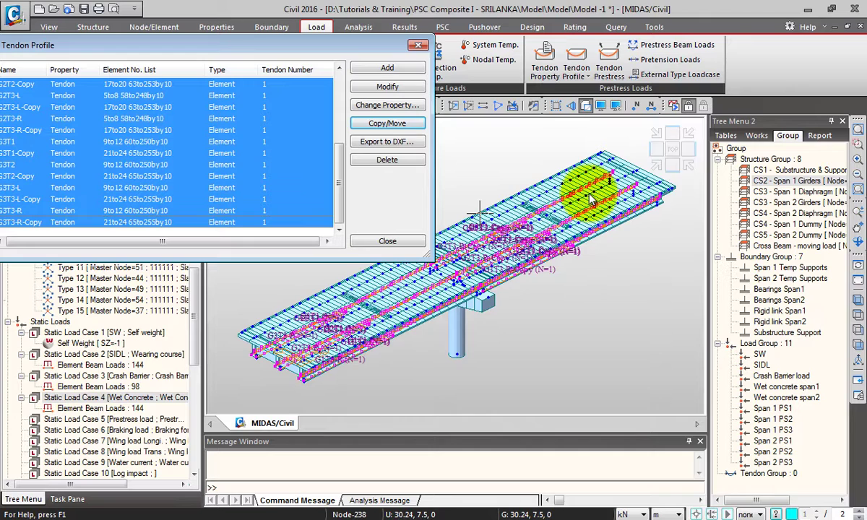
click(683, 148)
ctrl+middle_drag(480, 190, 658, 145)
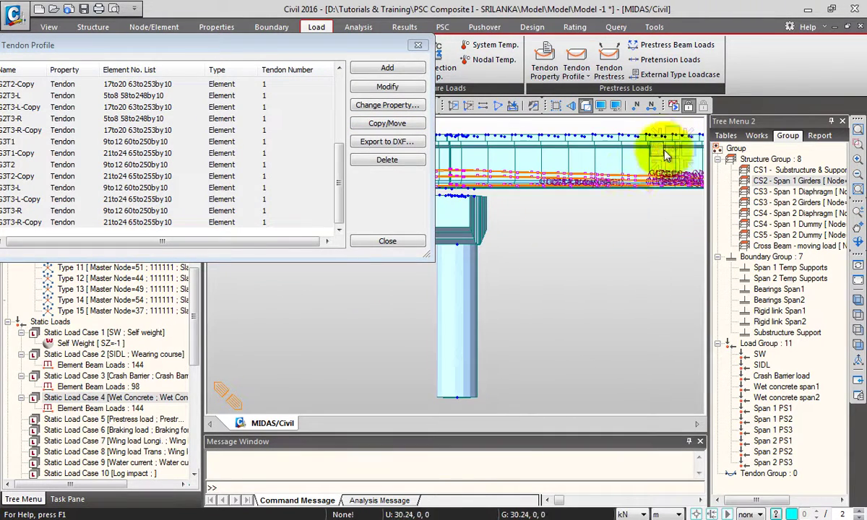
click(656, 172)
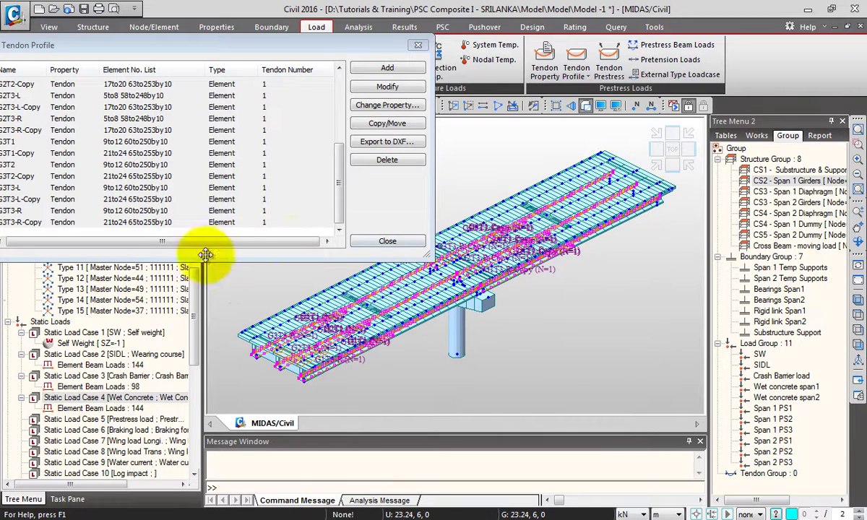
click(390, 241)
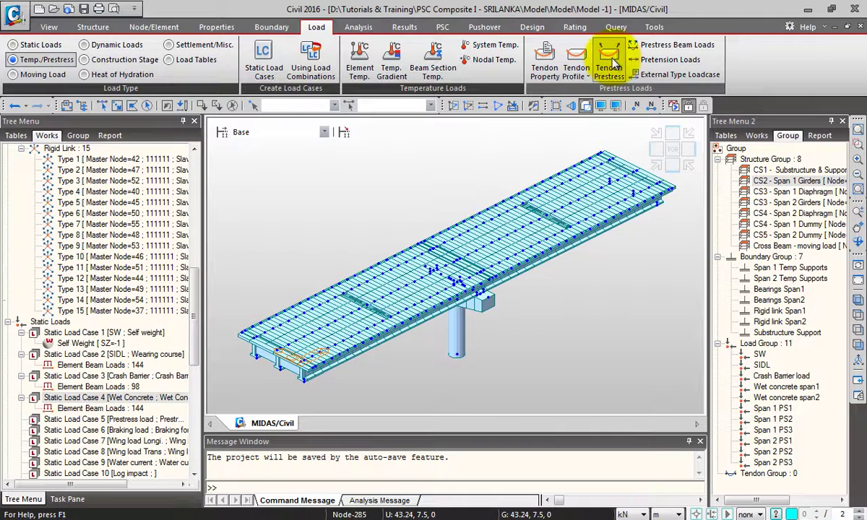
Start a tendon prestress load with load case Prestress load and load group Span 1 PS1, and select tendon G1T1 for loading
click(611, 65)
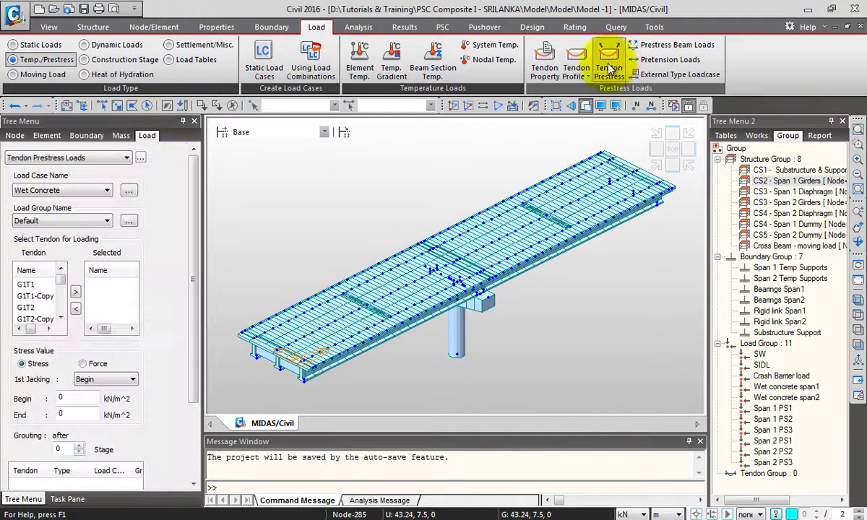
click(64, 191)
click(81, 237)
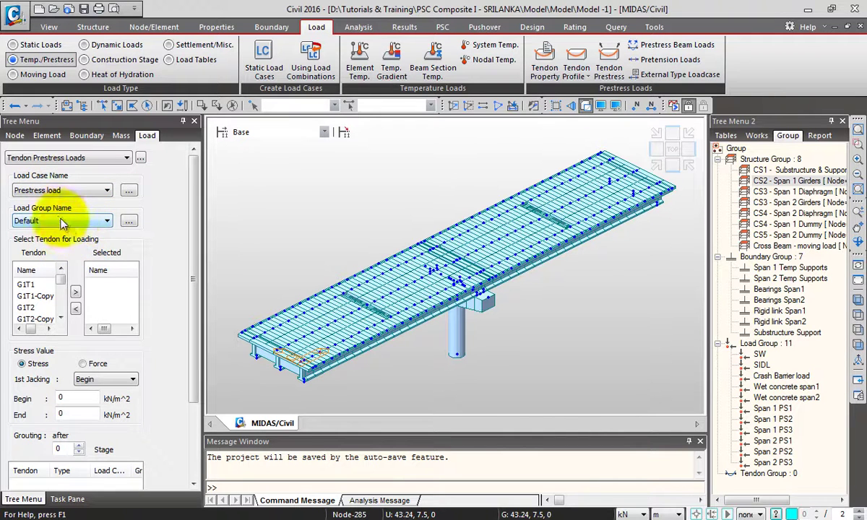
click(82, 222)
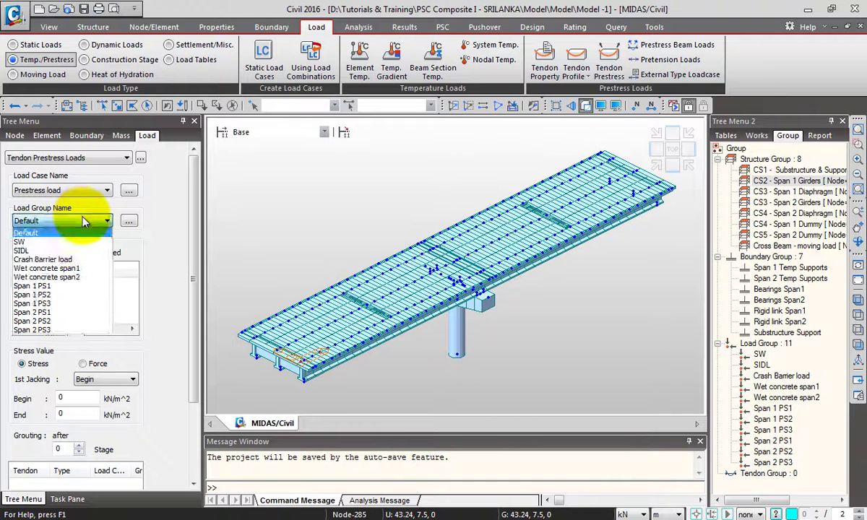
click(62, 288)
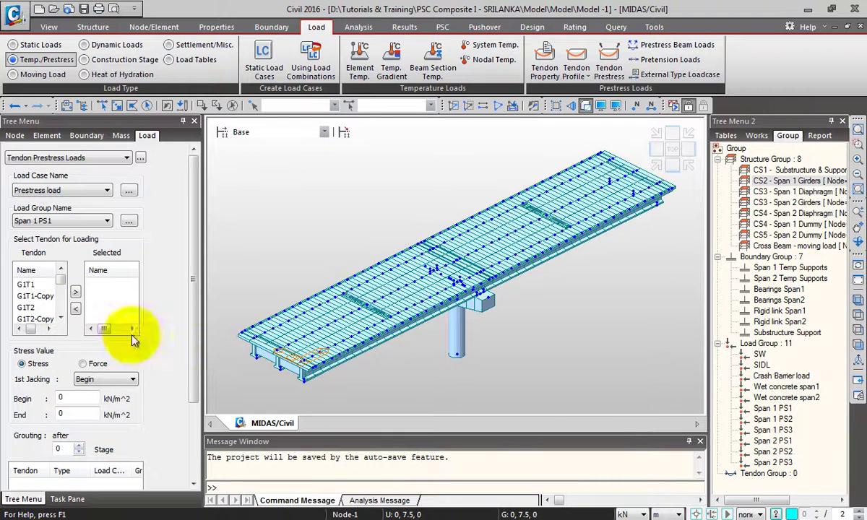
click(29, 284)
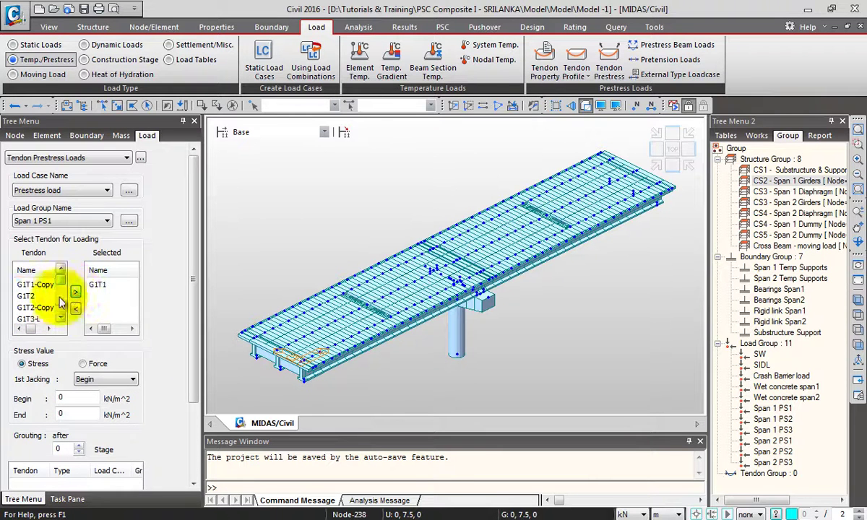
click(33, 295)
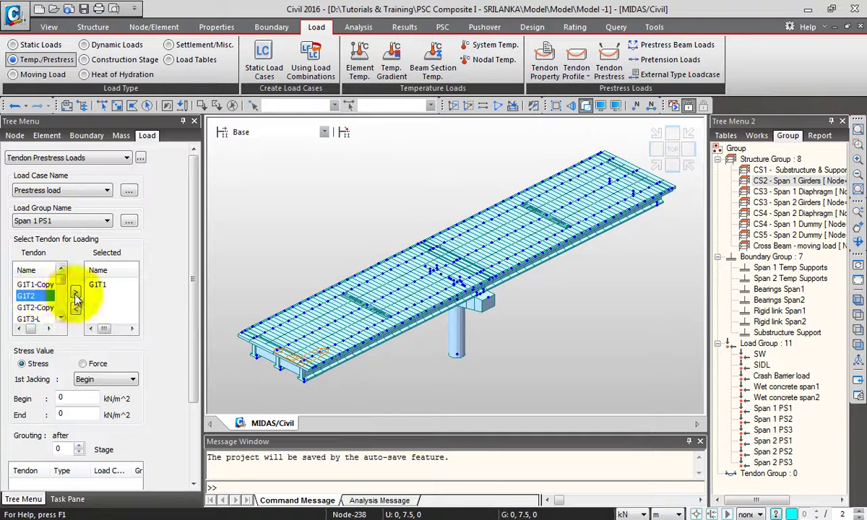
click(75, 292)
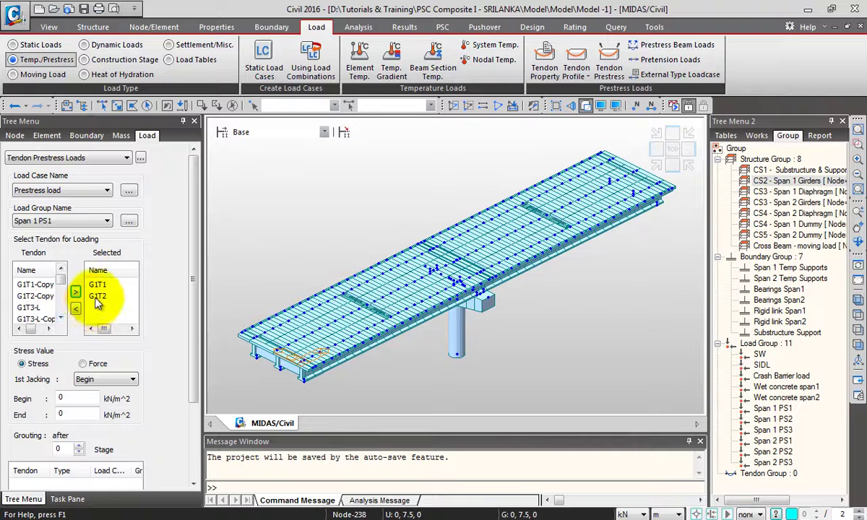
click(97, 297)
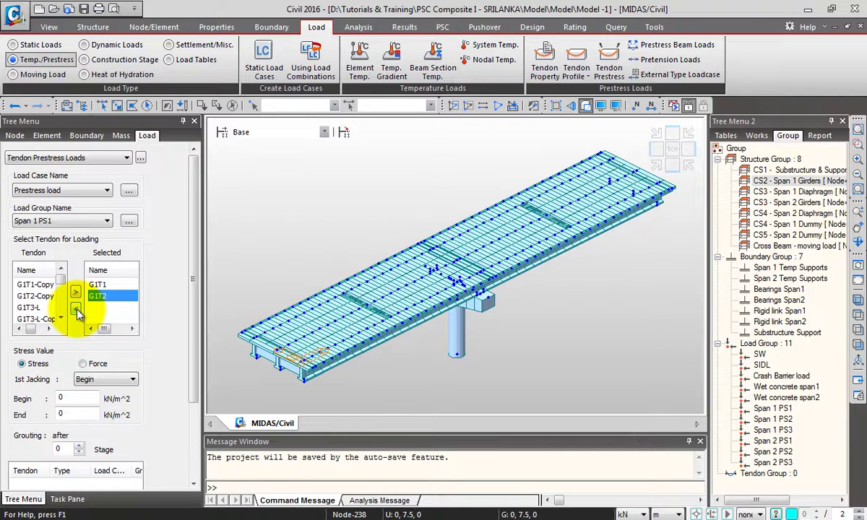
click(76, 309)
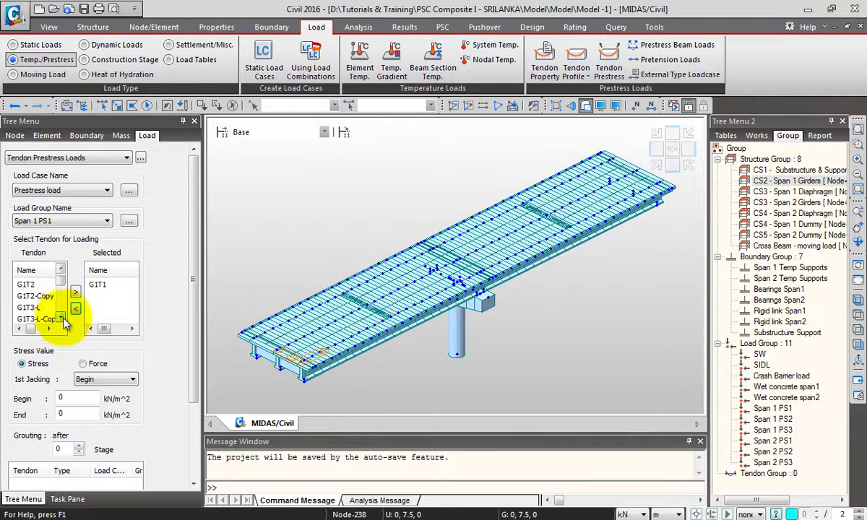
Add tendons G2T1 and G3T1 to the tendons selected for loading
click(26, 308)
click(75, 292)
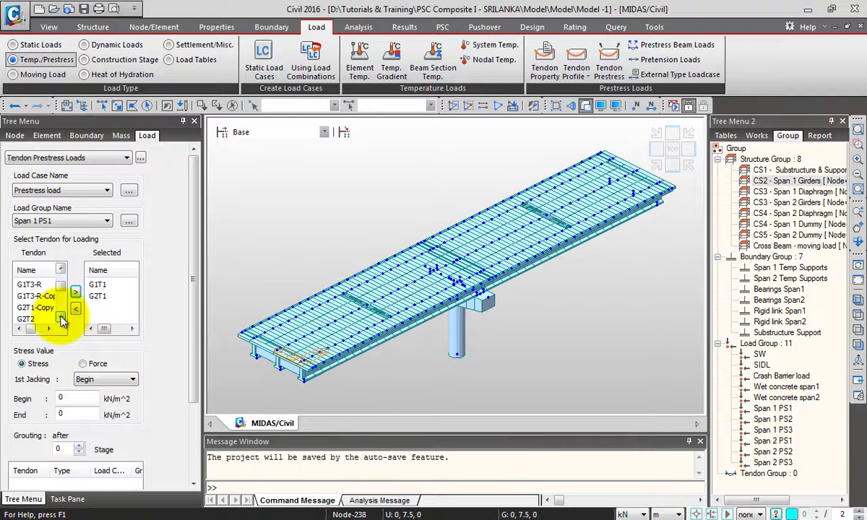
click(26, 296)
click(75, 292)
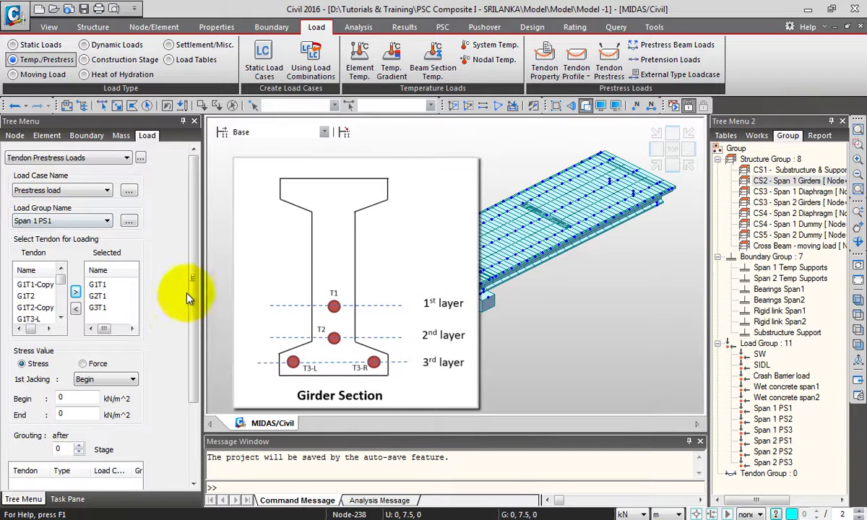
Set the first jacking of the selected tendons to Both ends
scroll(186, 300, down, 3)
click(115, 314)
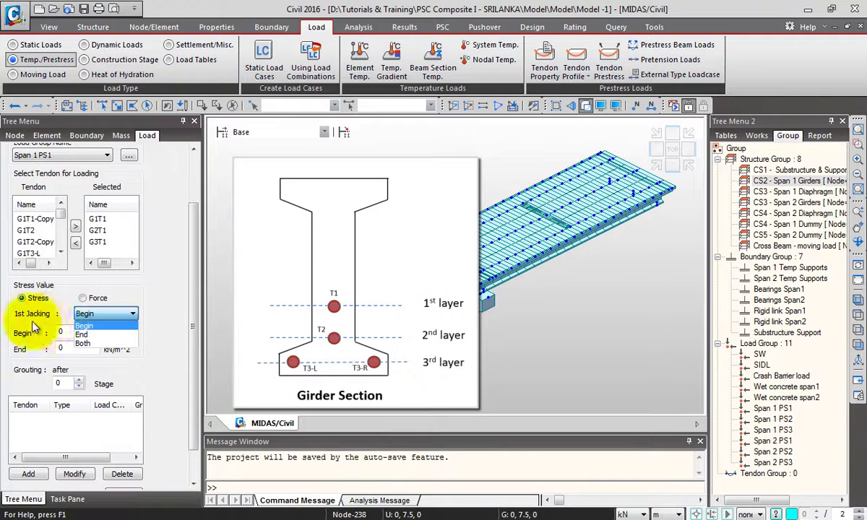
click(78, 344)
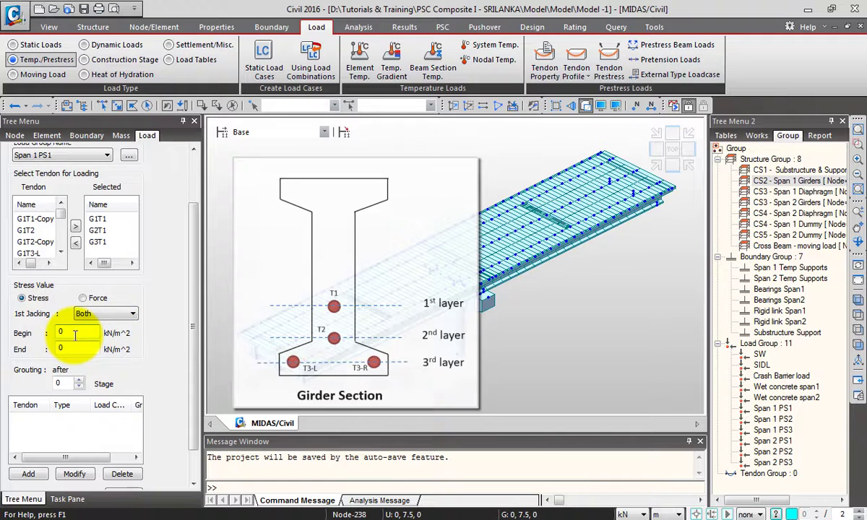
Switch the model's force unit to N and the length unit to mm
click(622, 515)
click(589, 427)
click(661, 515)
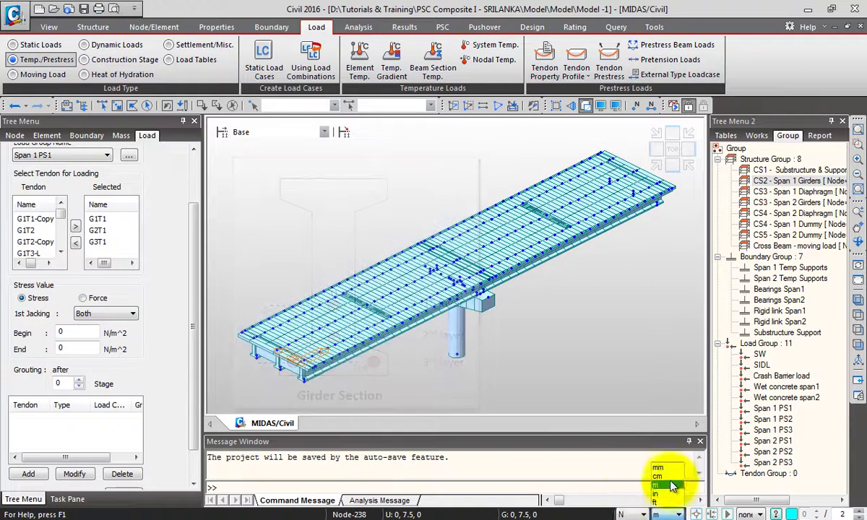
click(657, 468)
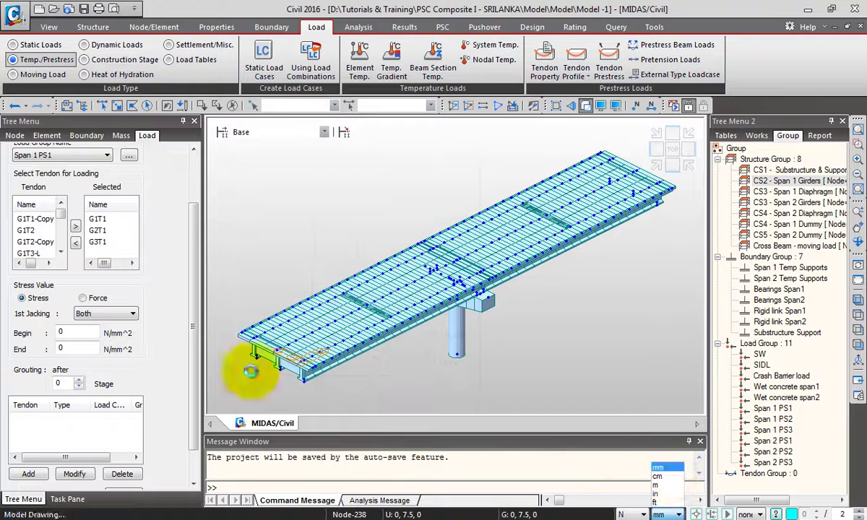
Add the Span 1 PS1 prestress loads with 1395 N/mm^2 at begin and end and grouting after 1 stage
double_click(61, 332)
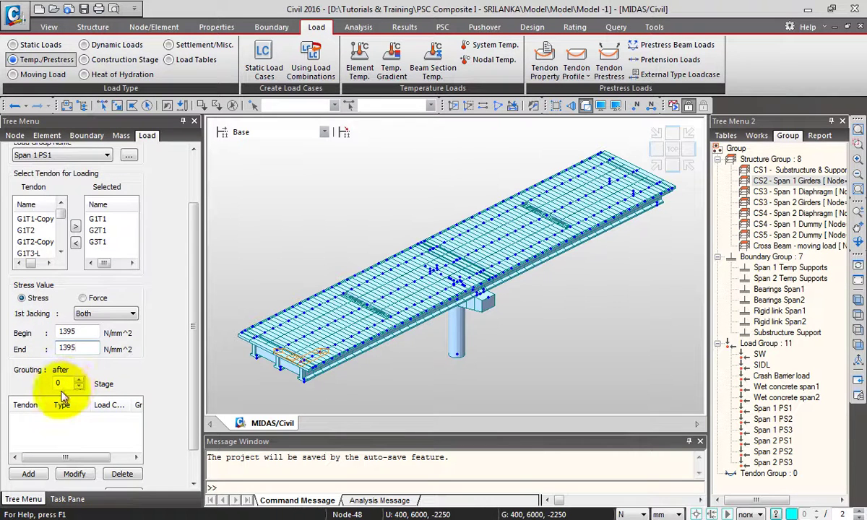
click(72, 347)
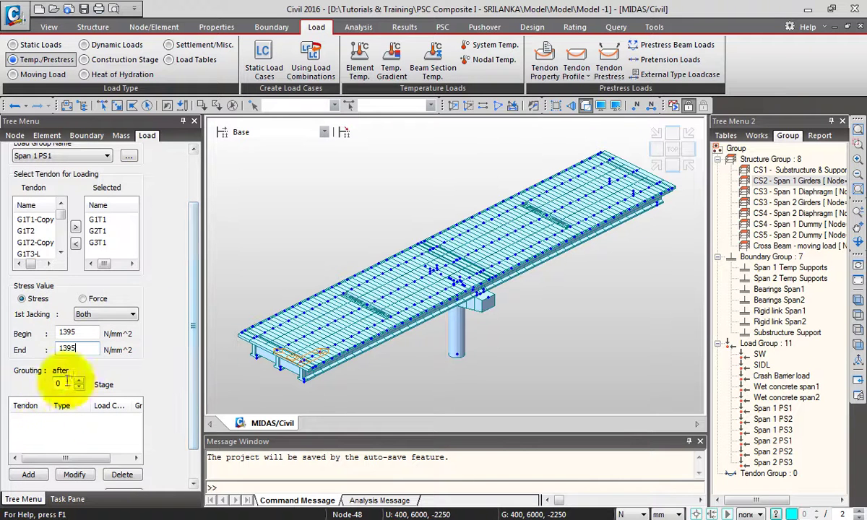
scroll(186, 289, up, 3)
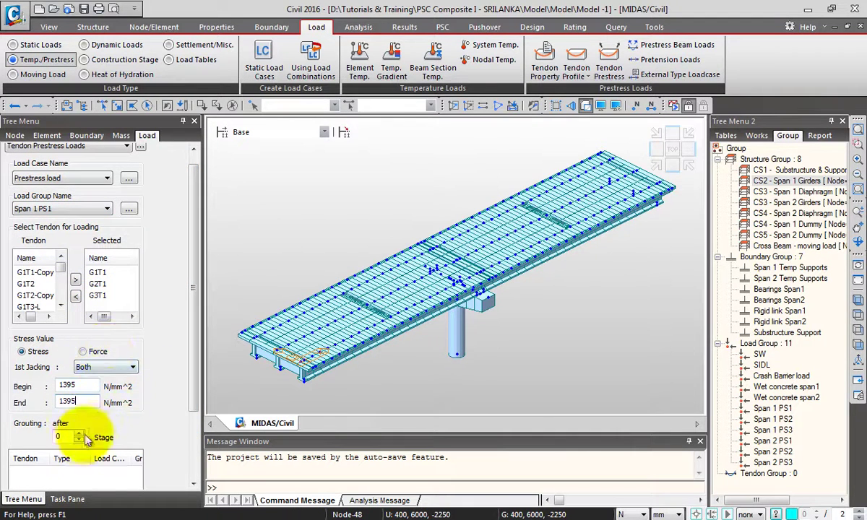
drag(70, 436, 37, 436)
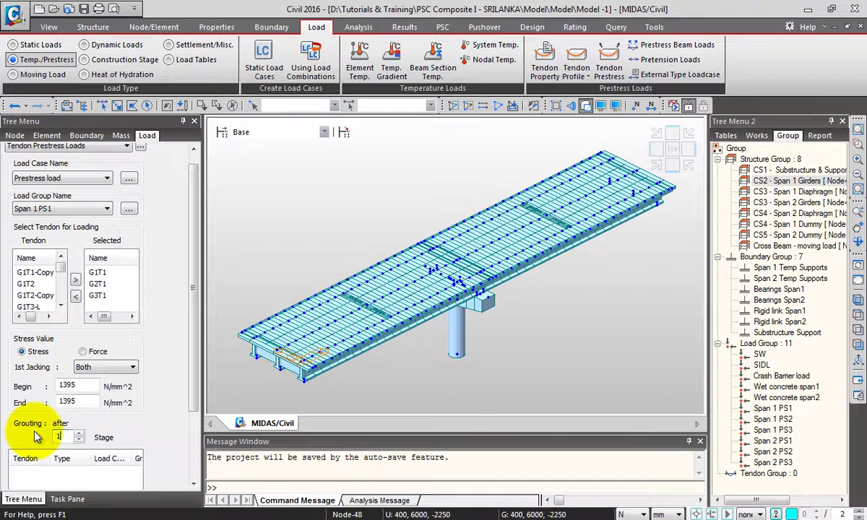
scroll(189, 271, down, 3)
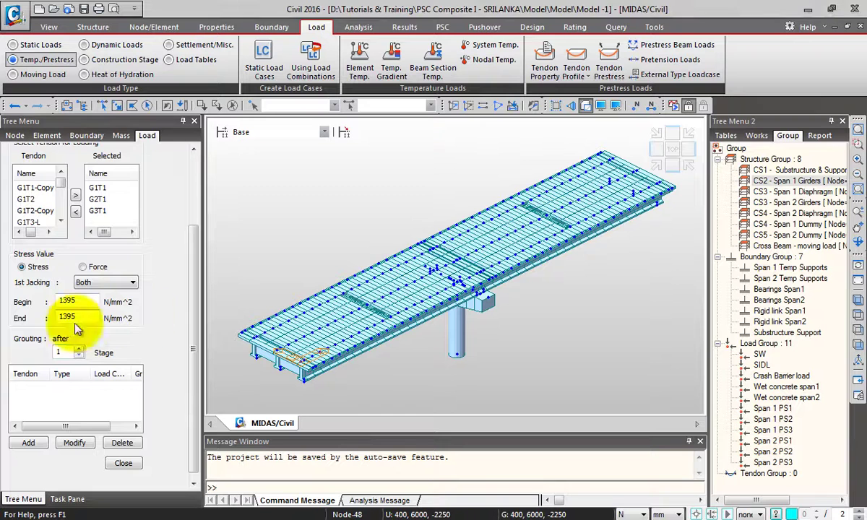
click(28, 443)
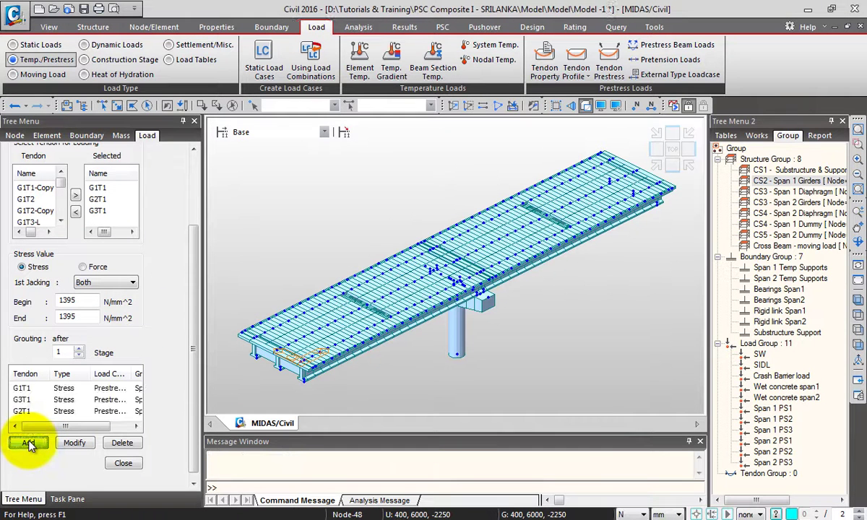
Set the load group to Span 1 PS2 and remove G1T1, G2T1 and G3T1 from the tendons selected for loading
scroll(193, 182, up, 3)
scroll(194, 182, up, 1)
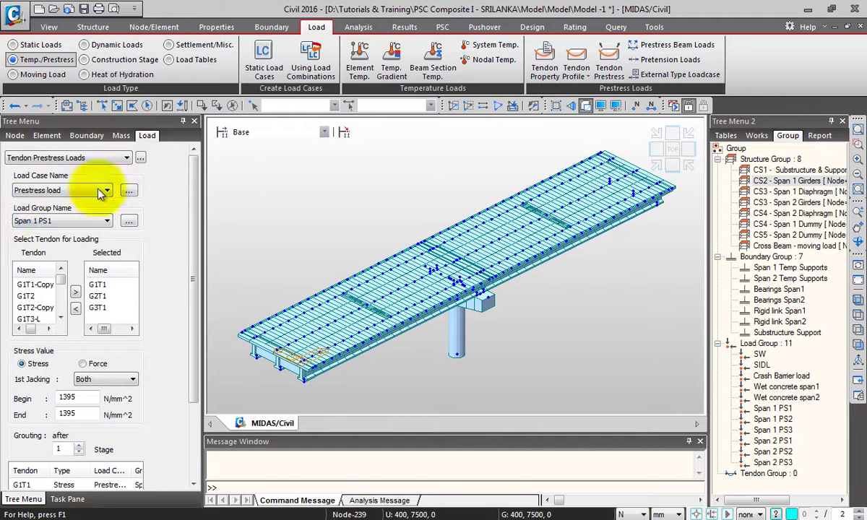
click(81, 223)
click(81, 224)
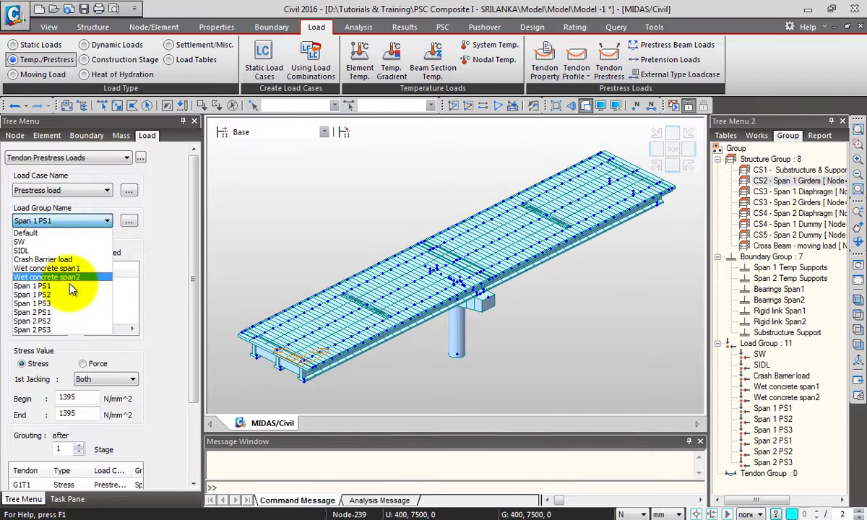
click(68, 296)
click(101, 306)
shift+click(98, 284)
click(75, 309)
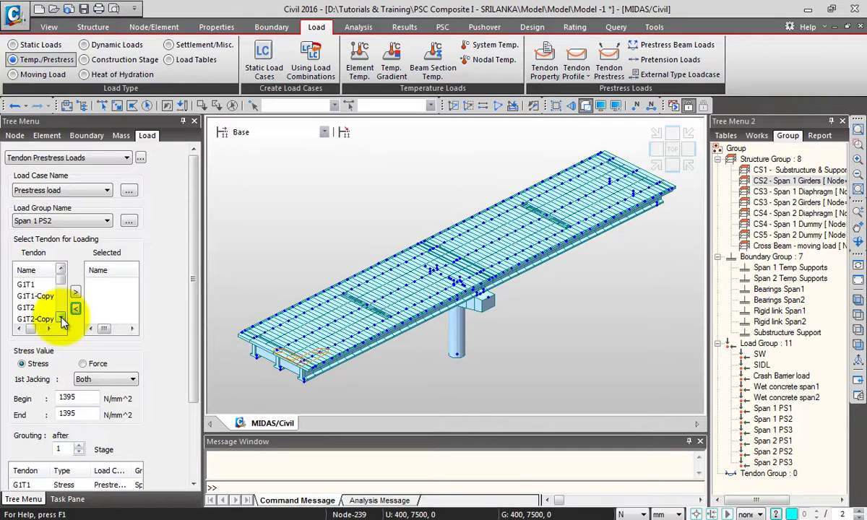
Select tendons G1T2, G2T2 and G3T2 for loading and add their Span 1 PS2 prestress loads
click(75, 293)
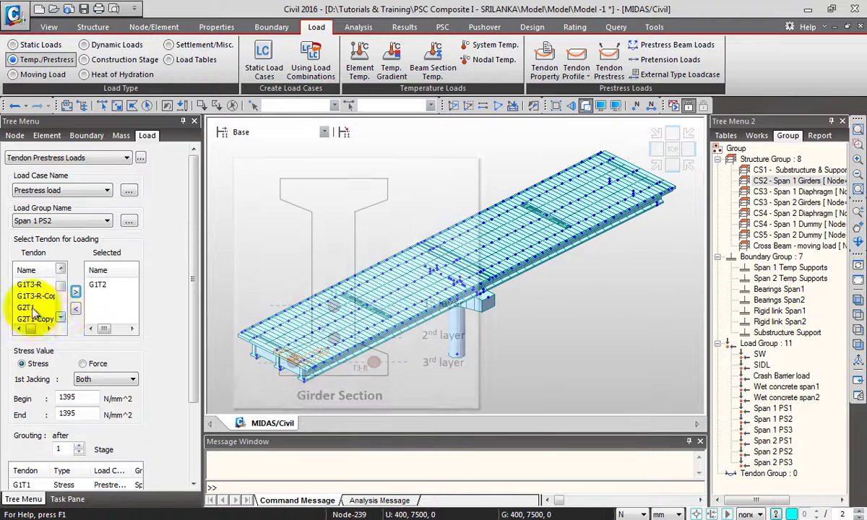
click(60, 318)
click(29, 319)
click(75, 293)
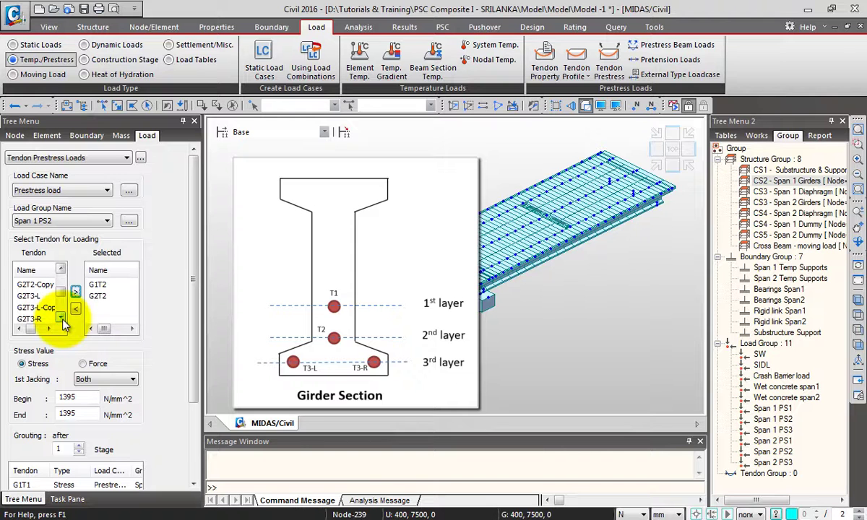
click(60, 318)
click(60, 319)
click(29, 307)
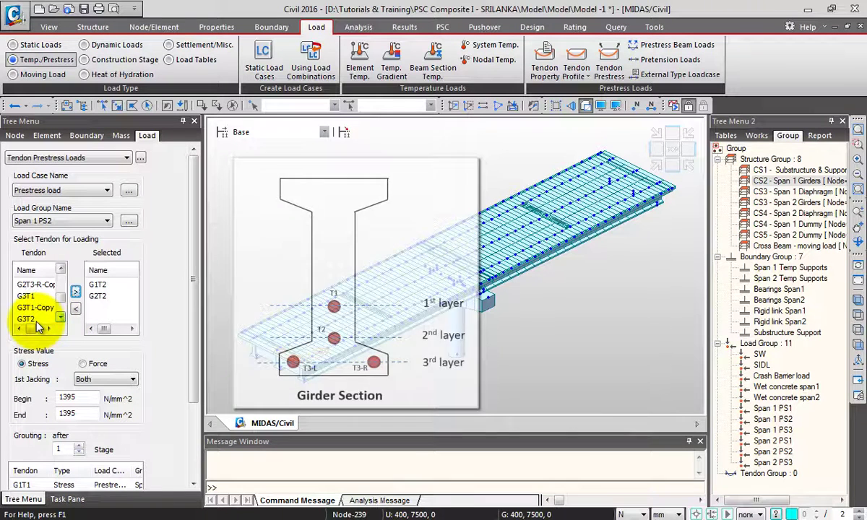
click(75, 292)
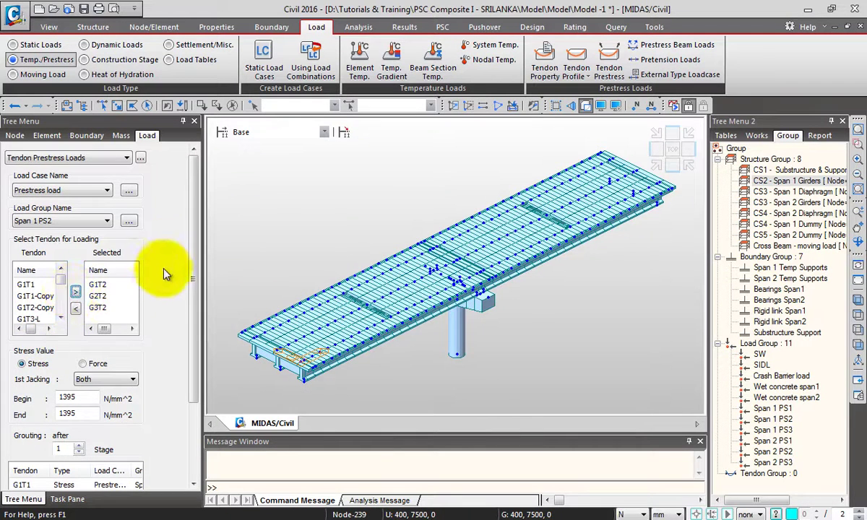
drag(194, 246, 194, 344)
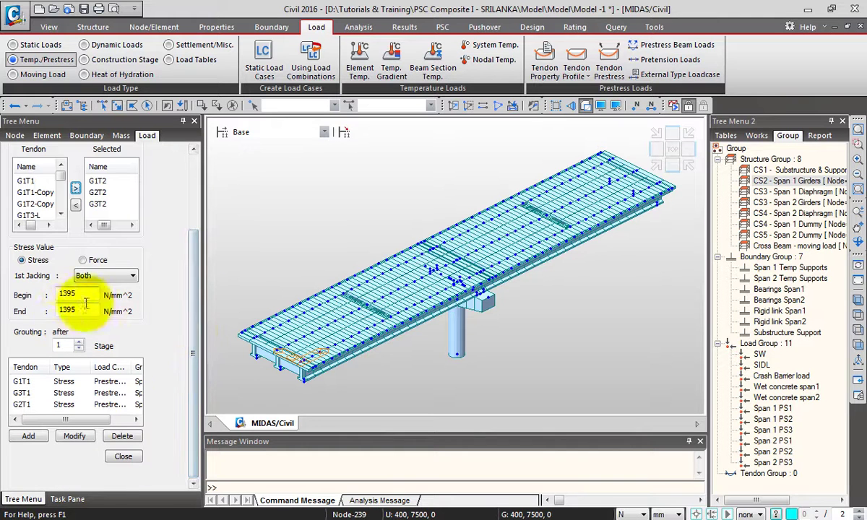
click(29, 436)
Remove the three T2 tendons from the selected list and set the load group to Span 1 PS3
drag(192, 282, 194, 203)
click(99, 279)
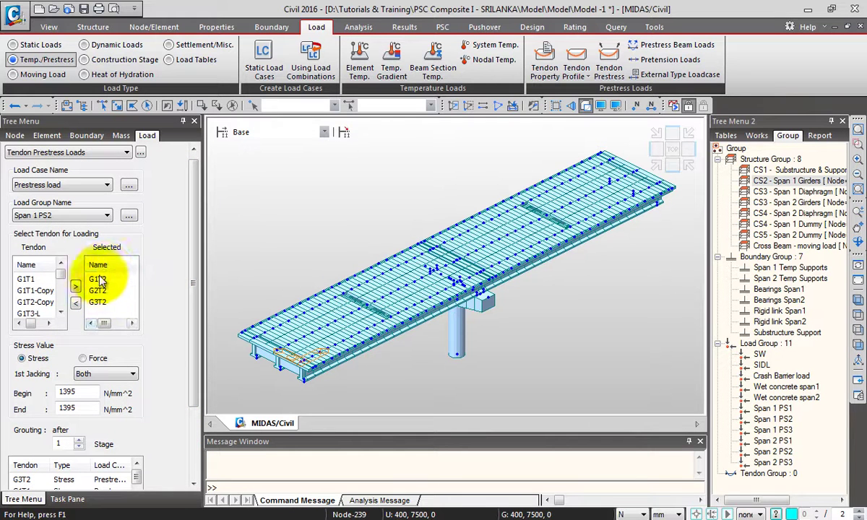
shift+click(100, 304)
click(75, 303)
click(66, 215)
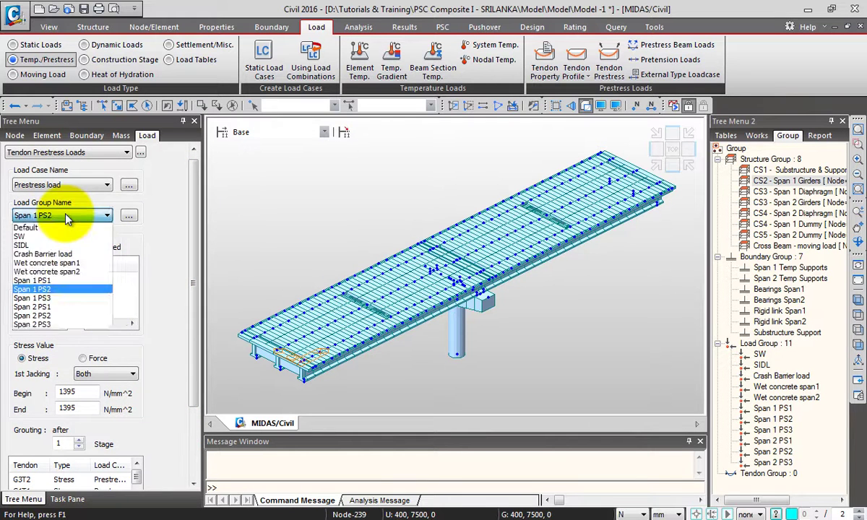
click(57, 297)
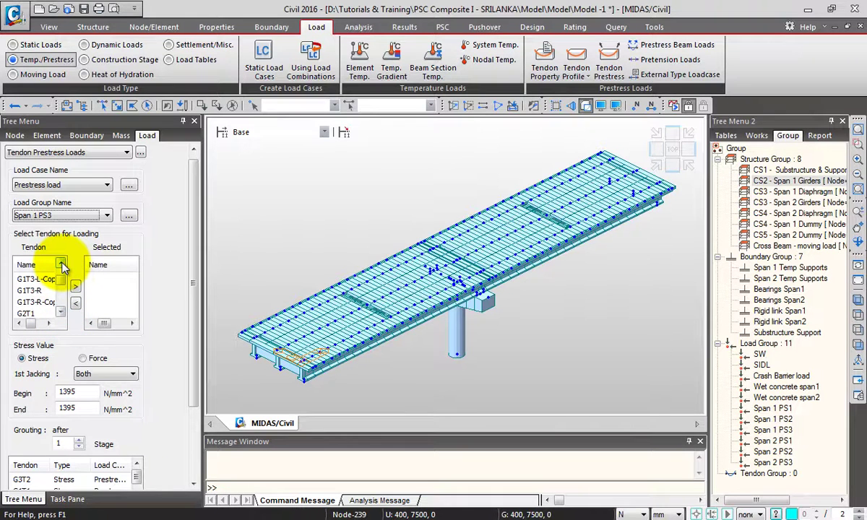
Add tendons G1T3-L and G1T3-R to the tendons selected for loading
click(61, 313)
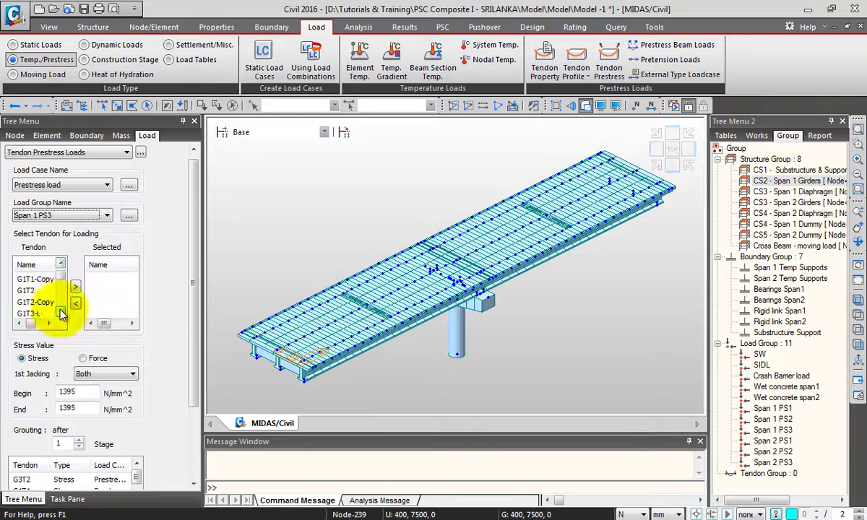
click(33, 290)
click(75, 287)
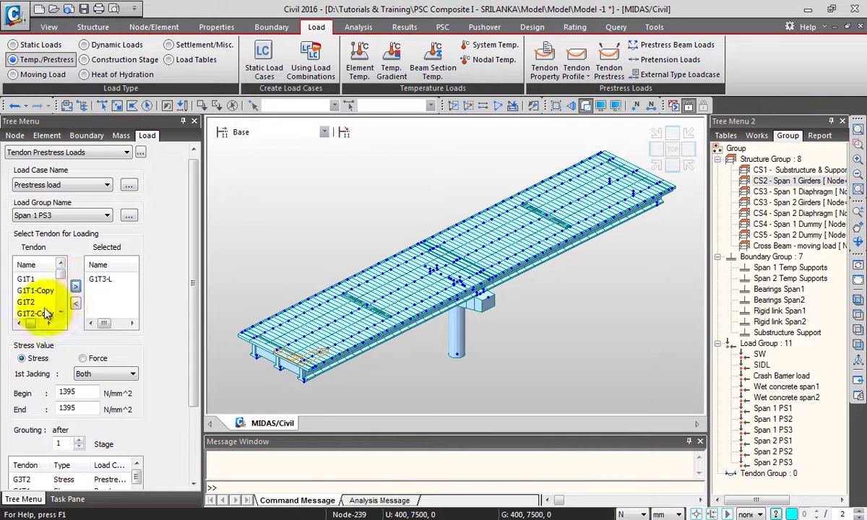
click(56, 290)
click(75, 287)
Add tendons G2T3-L and G2T3-R to the tendons selected for loading
click(61, 313)
click(61, 313)
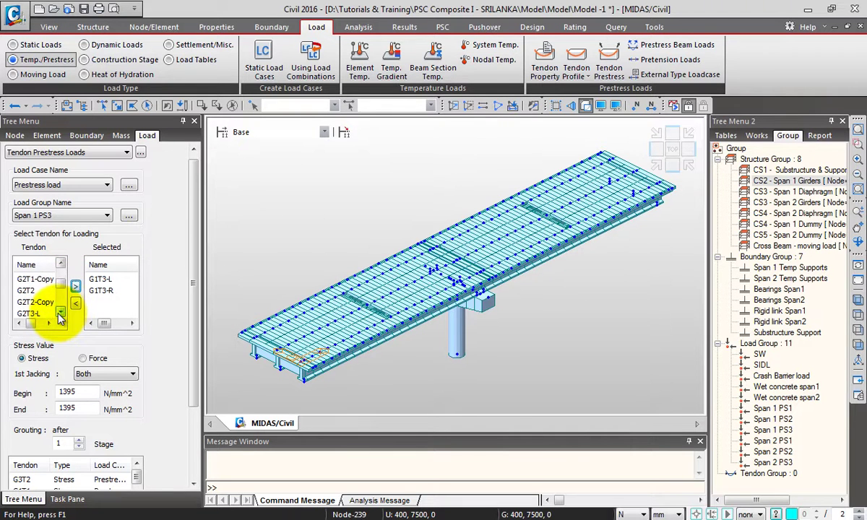
click(61, 313)
click(33, 301)
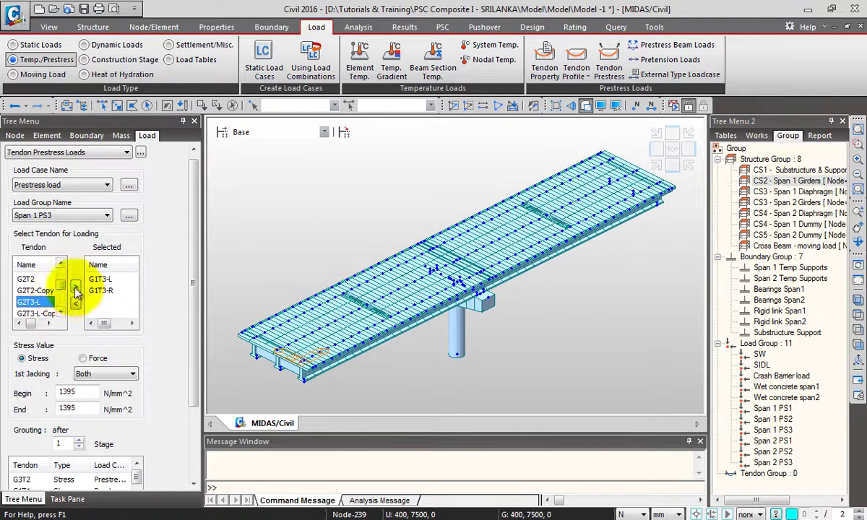
click(75, 289)
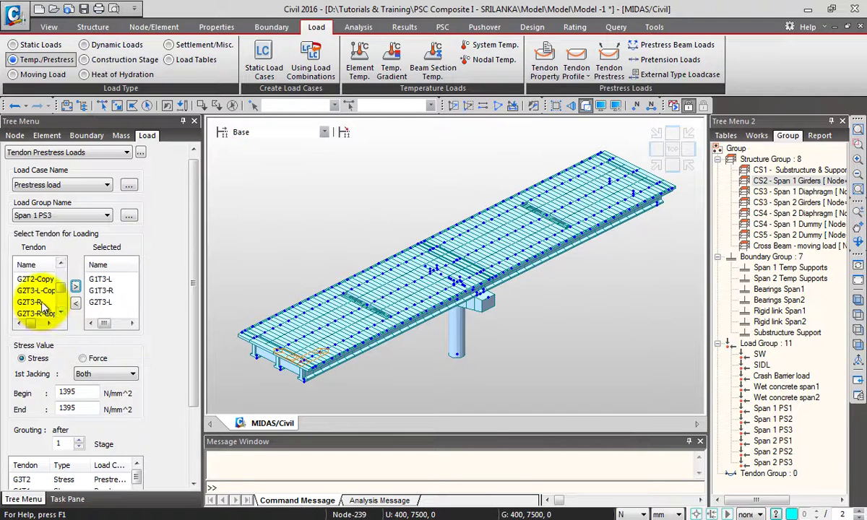
click(41, 302)
click(75, 287)
Add tendons G3T3-L and G3T3-R to the tendons selected for loading
scroll(60, 293, down, 5)
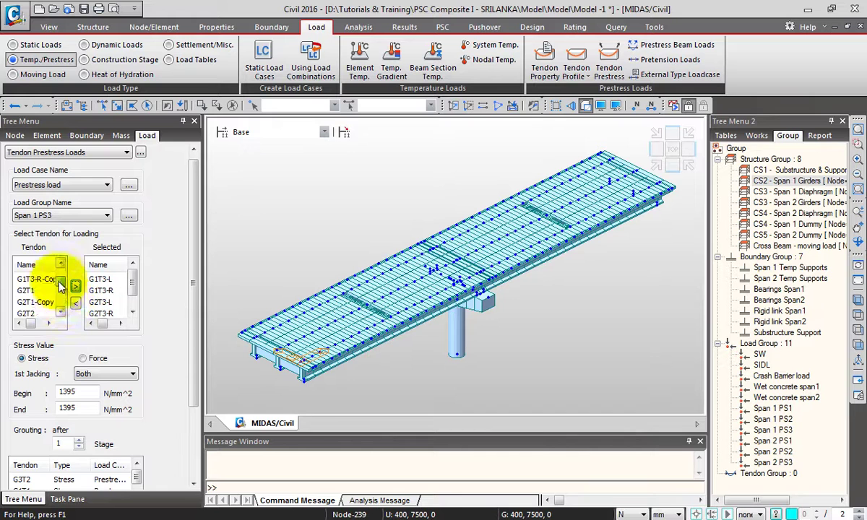
scroll(60, 295, down, 3)
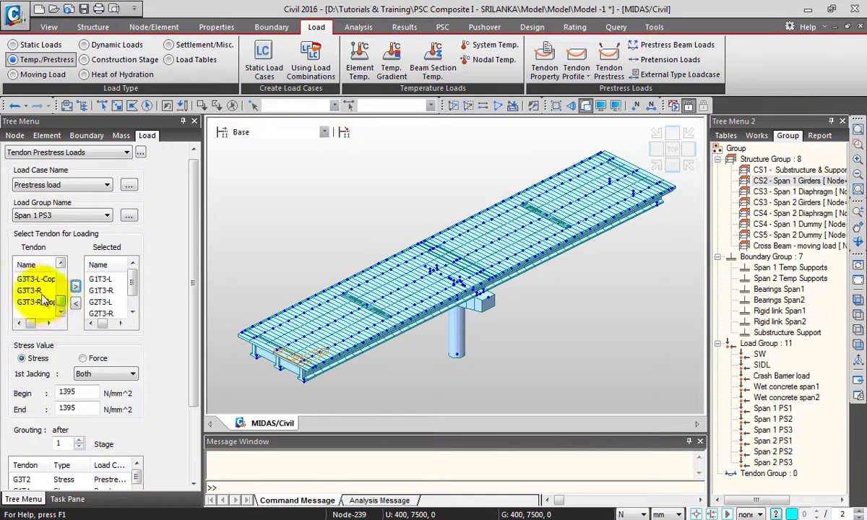
scroll(61, 271, up, 8)
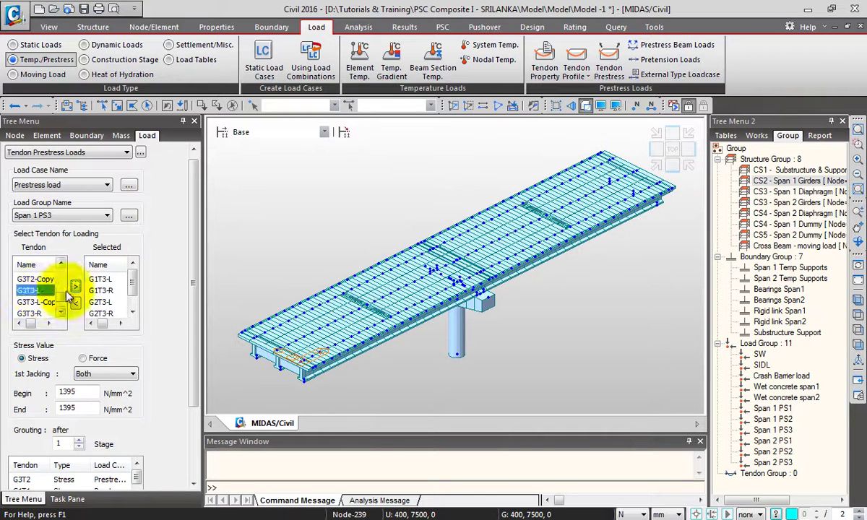
scroll(64, 283, down, 8)
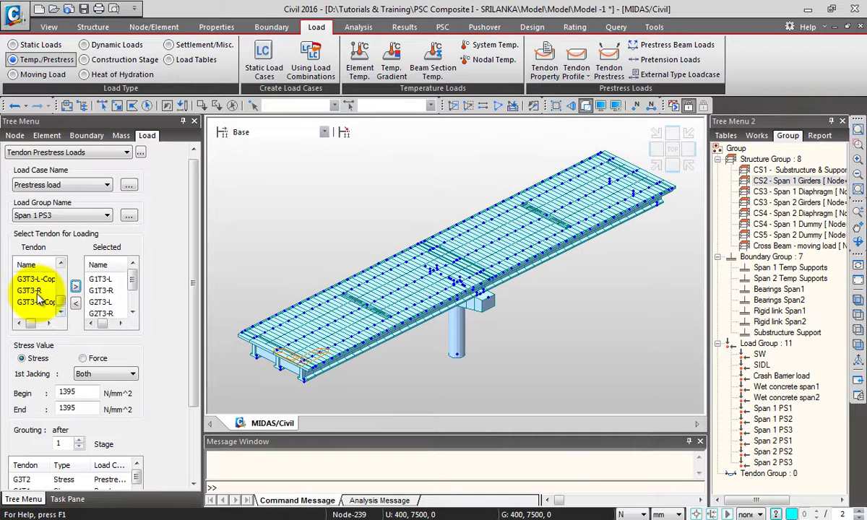
click(75, 287)
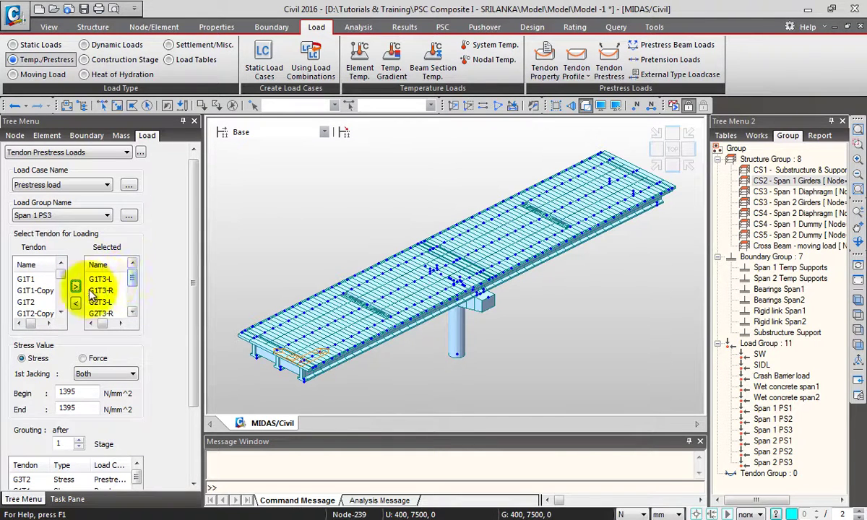
Check the list of selected third-layer tendons and add their Span 1 PS3 prestress loads
drag(134, 273, 133, 303)
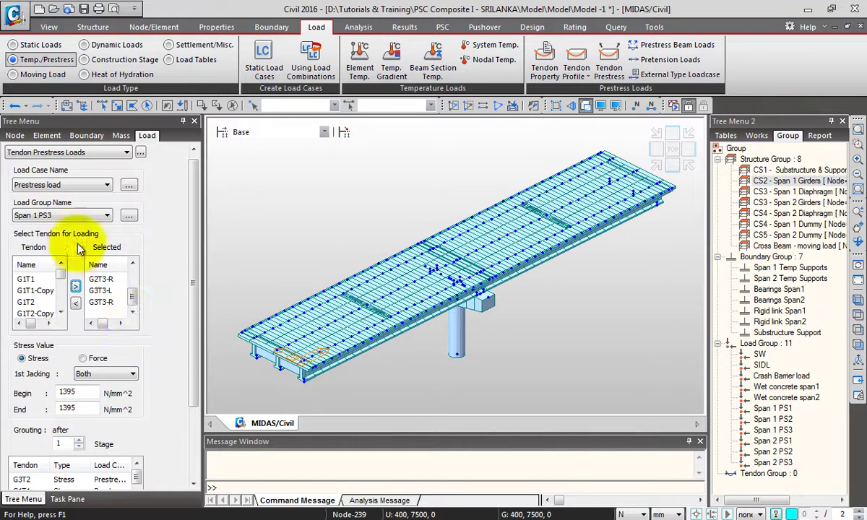
drag(193, 230, 193, 312)
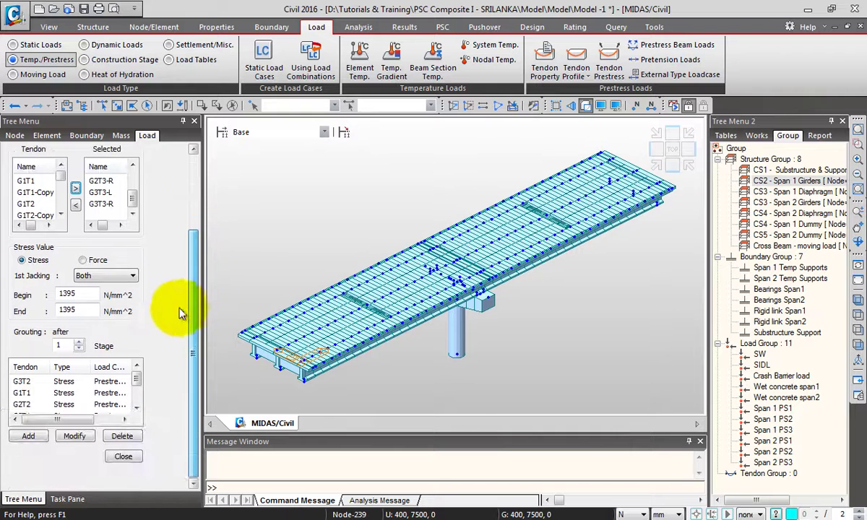
click(29, 436)
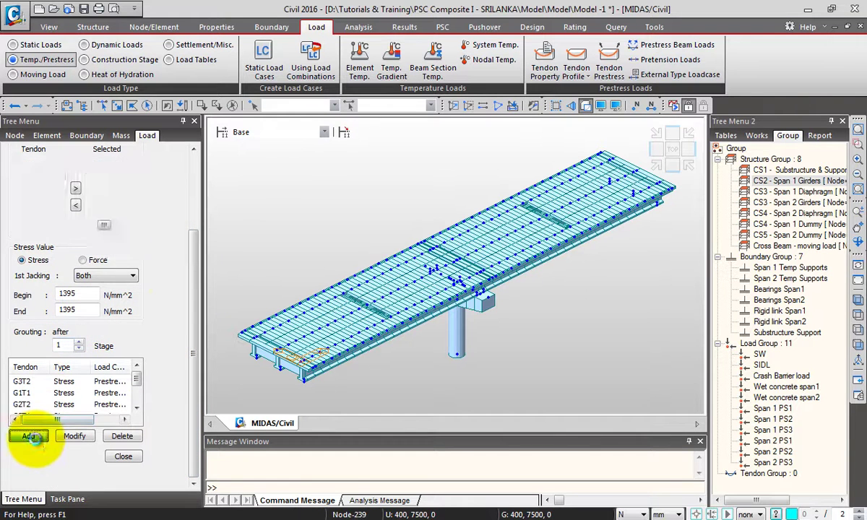
Set the load group to Span 2 PS1 and remove all six T3 tendons from the selected list
drag(193, 279, 193, 182)
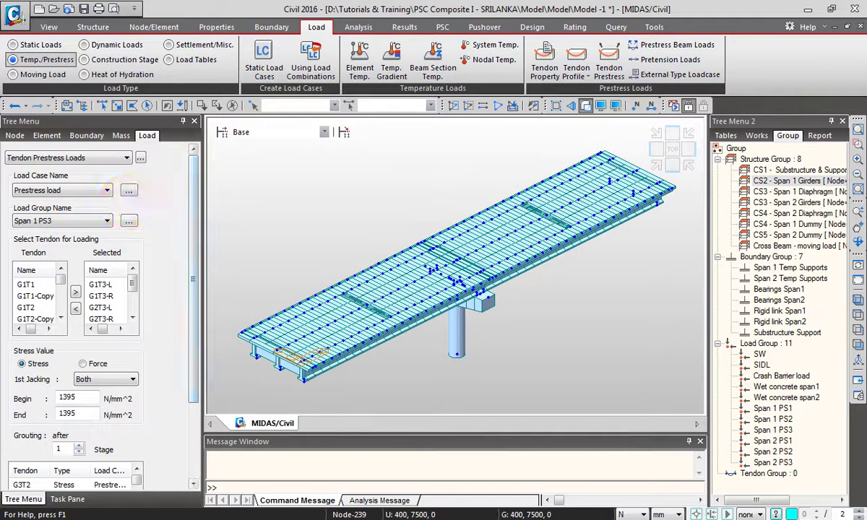
click(55, 221)
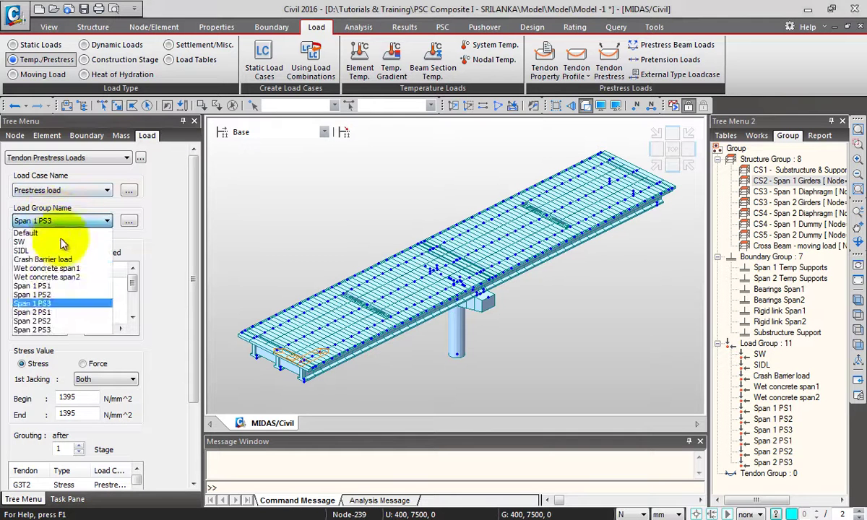
click(62, 318)
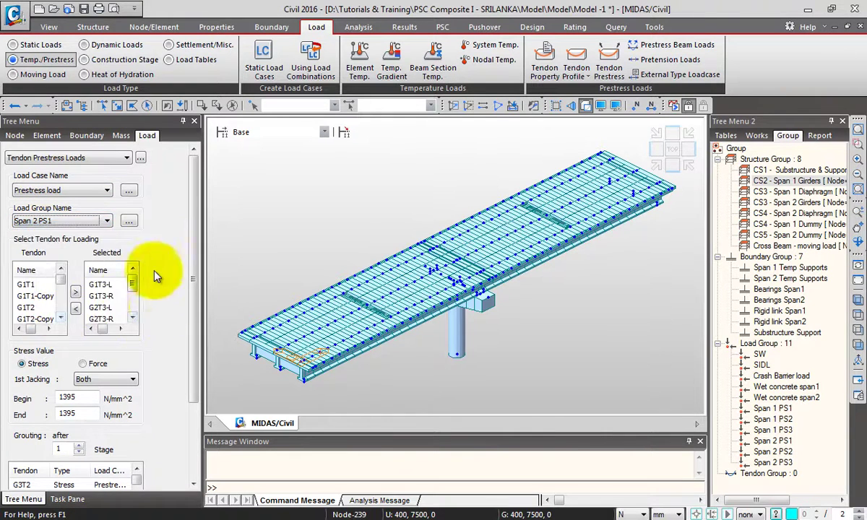
drag(100, 293, 107, 317)
scroll(112, 307, down, 2)
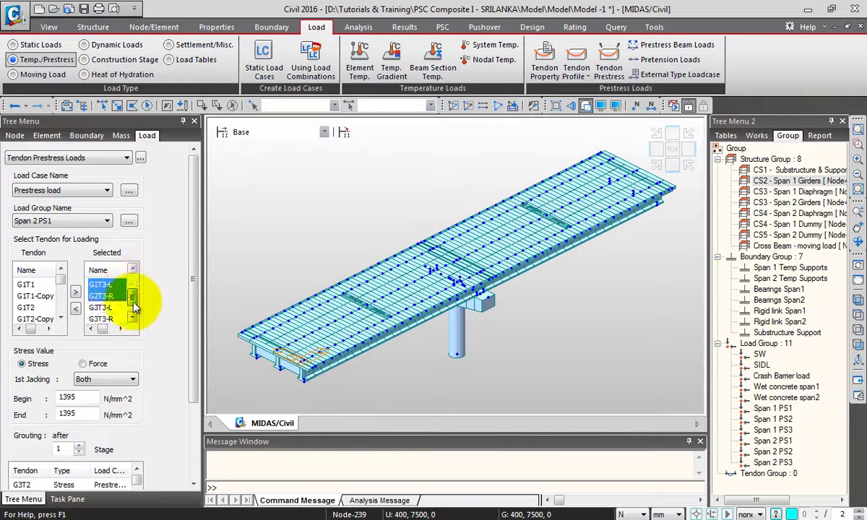
click(75, 309)
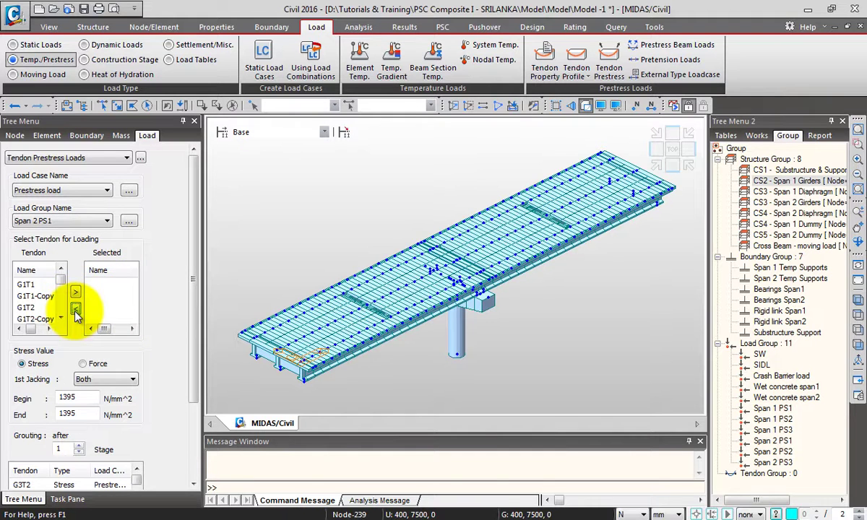
Select tendons G1T1-Copy, G2T1-Copy and G3T1-Copy for loading and add their Span 2 PS1 prestress loads
click(36, 296)
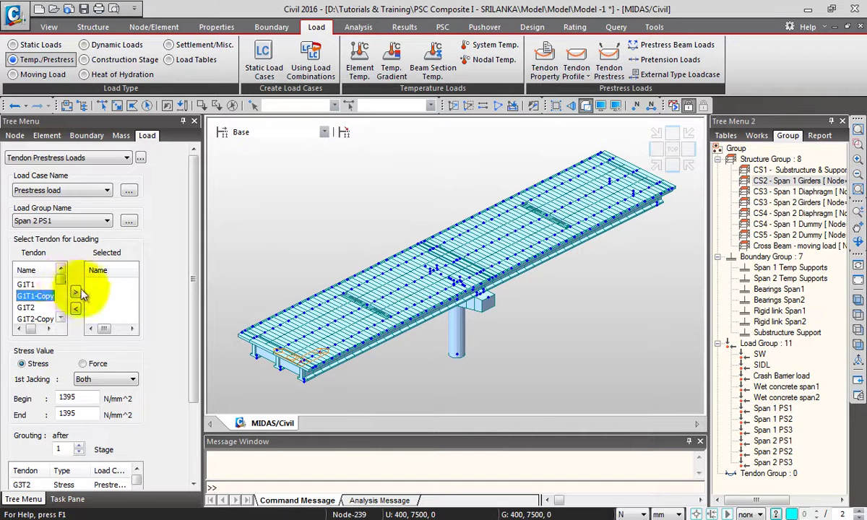
click(75, 292)
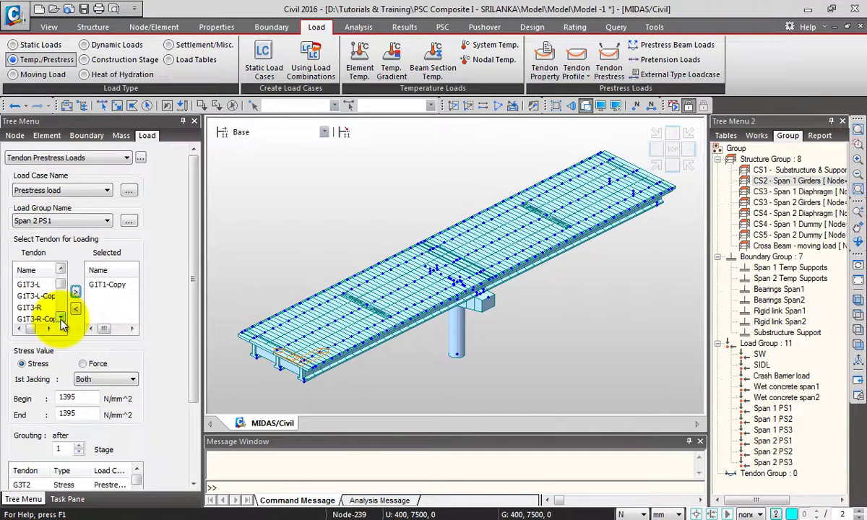
click(61, 319)
click(61, 319)
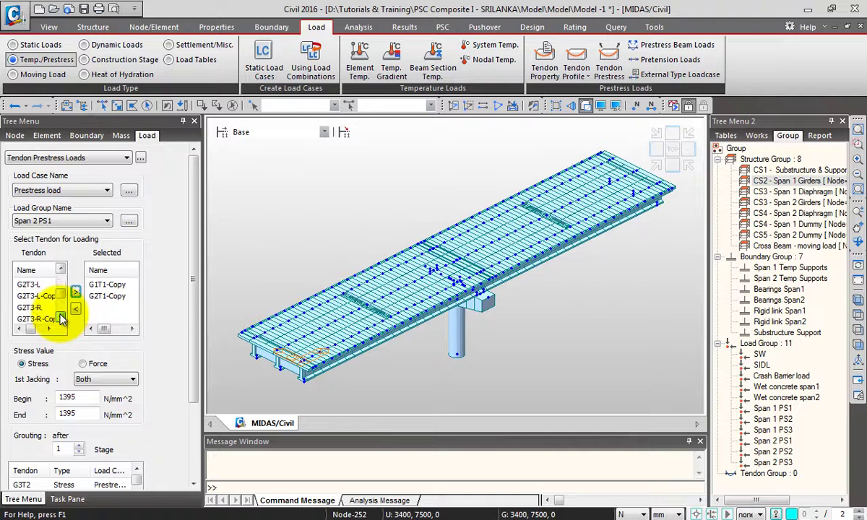
click(39, 308)
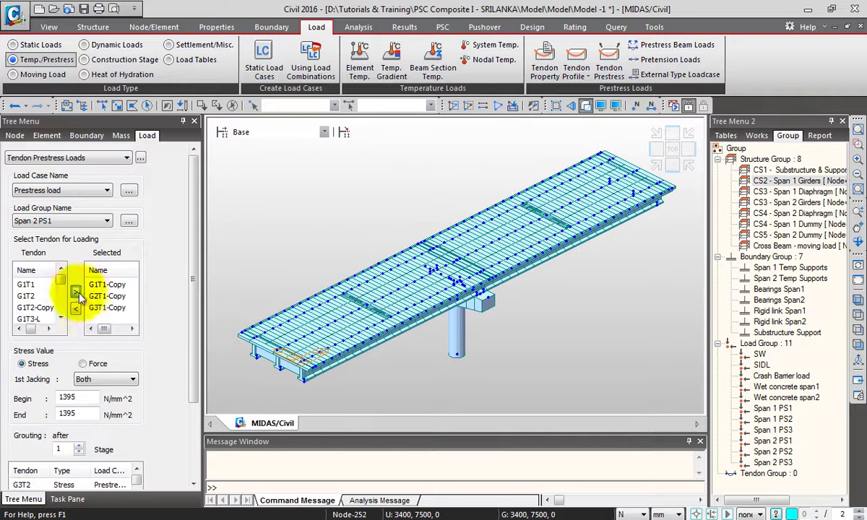
scroll(179, 260, down, 3)
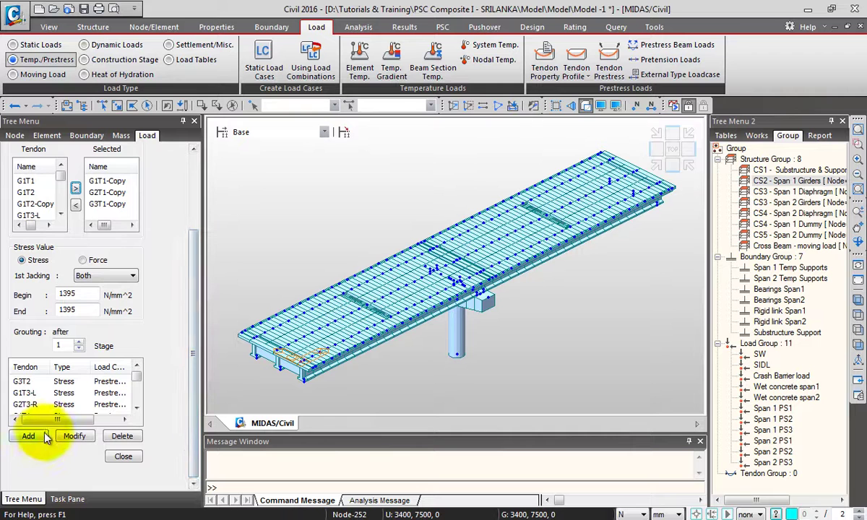
scroll(193, 242, up, 1)
scroll(193, 253, down, 1)
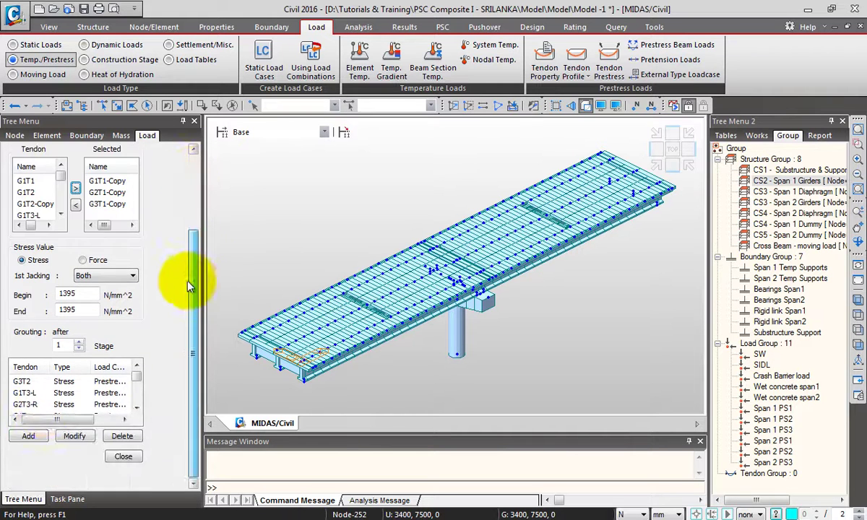
Add the Span 2 PS1 loads, set the load group to Span 2 PS2 and remove the three T1-Copy tendons from the selected list
click(27, 435)
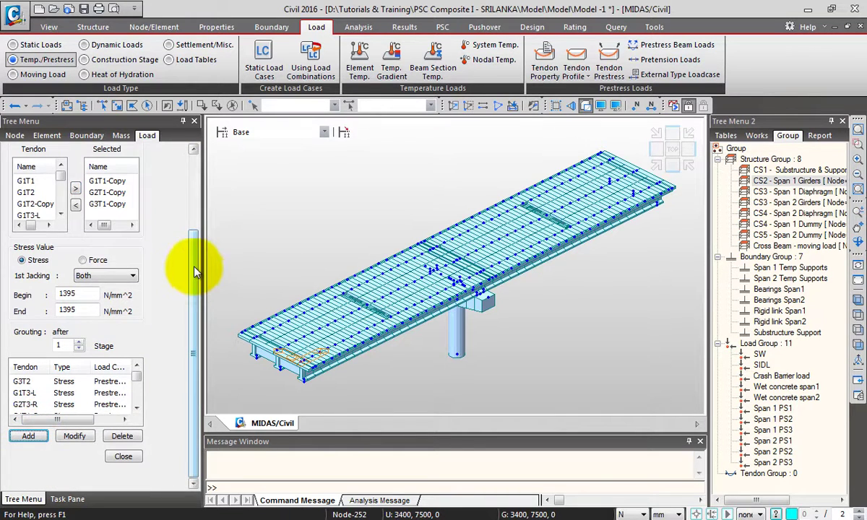
scroll(195, 271, up, 3)
click(97, 221)
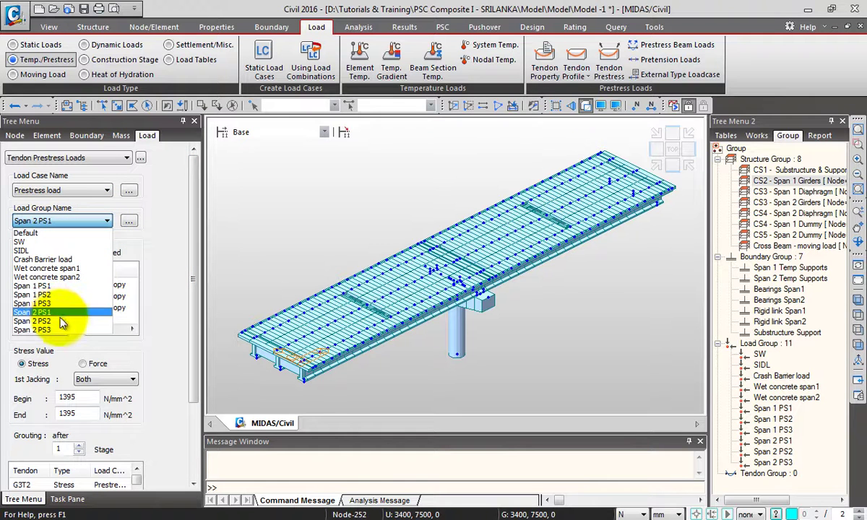
click(62, 325)
drag(107, 284, 107, 308)
click(73, 311)
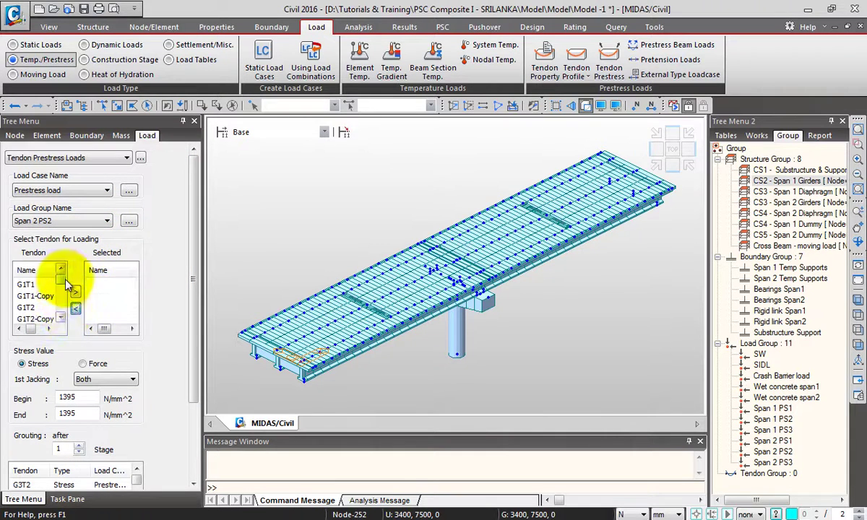
Select tendons G1T2-Copy, G2T2-Copy and G3T2-Copy for loading and add their Span 2 PS2 prestress loads
click(43, 319)
click(75, 291)
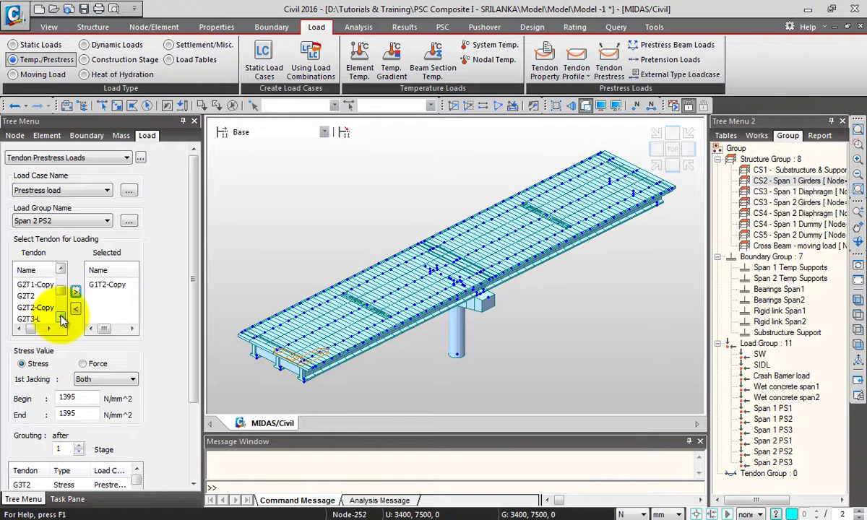
click(43, 308)
click(75, 291)
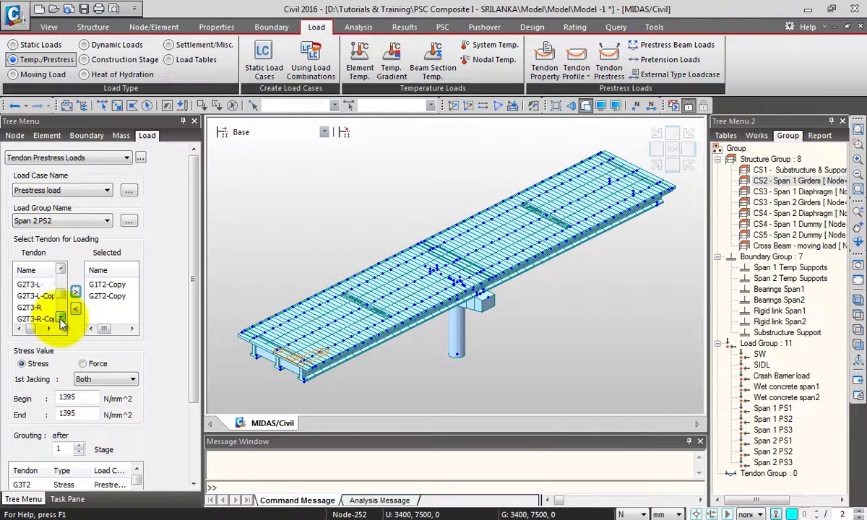
click(61, 319)
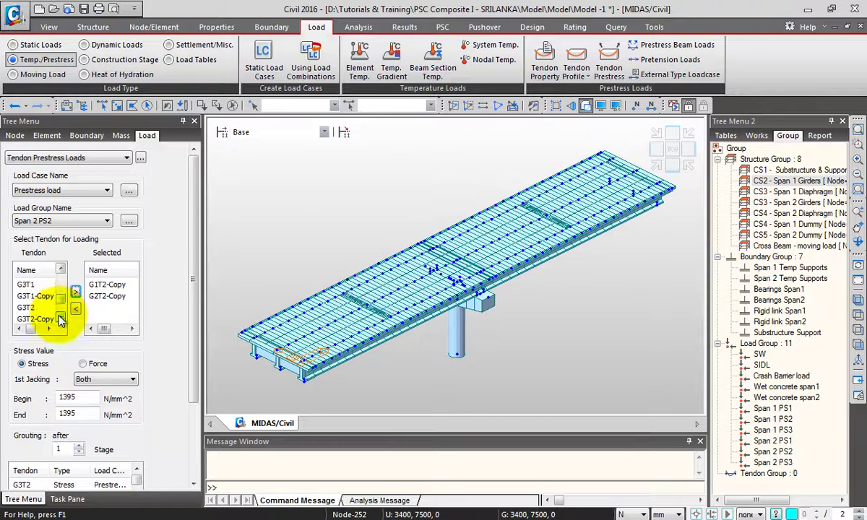
click(34, 319)
click(75, 292)
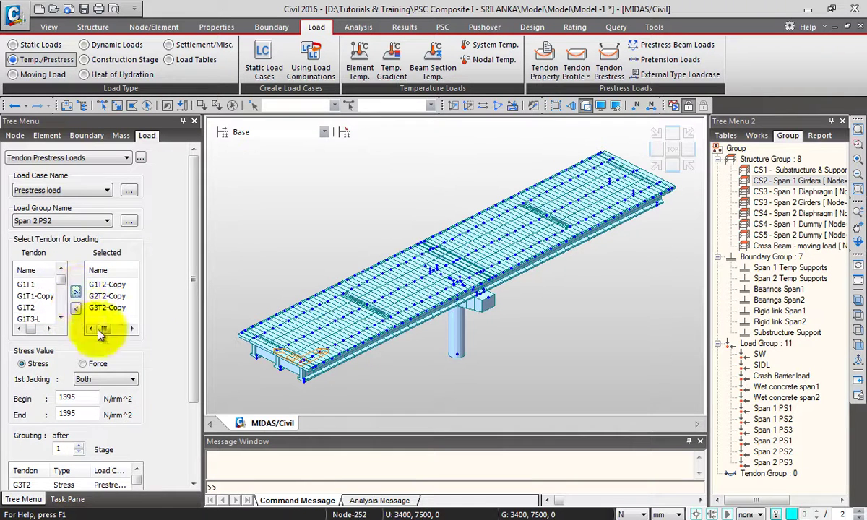
click(189, 407)
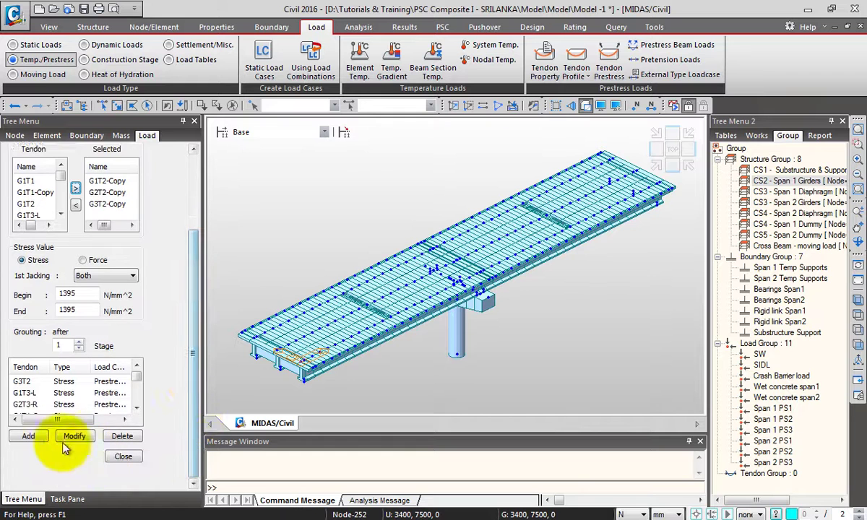
Remove the three T2-Copy tendons from the selected list and set the load group to Span 2 PS3
drag(182, 271, 186, 182)
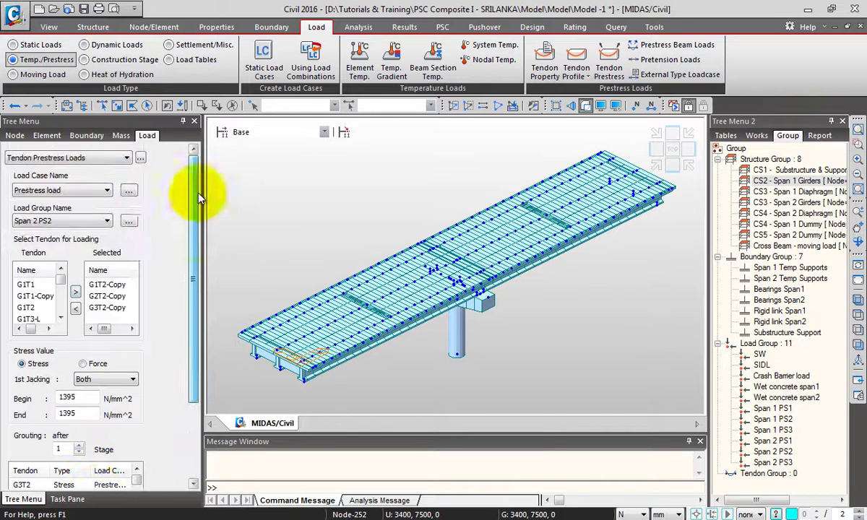
click(104, 286)
shift+click(103, 309)
click(75, 308)
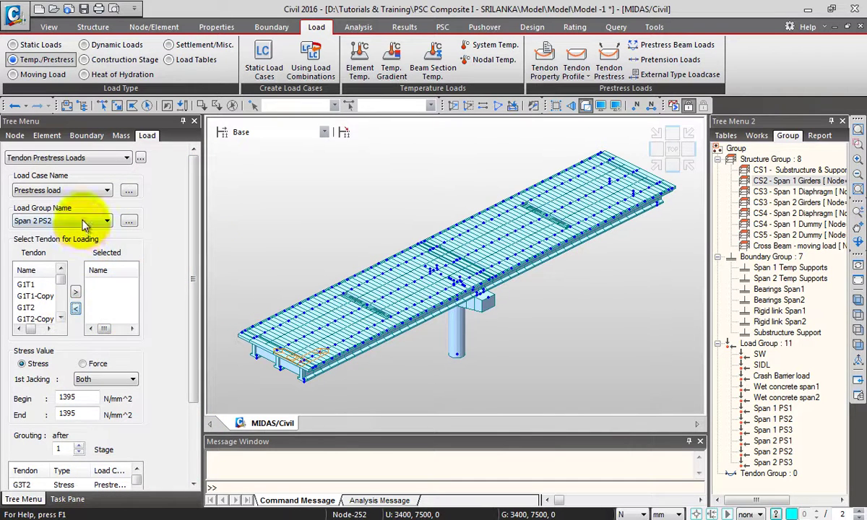
click(26, 221)
click(58, 330)
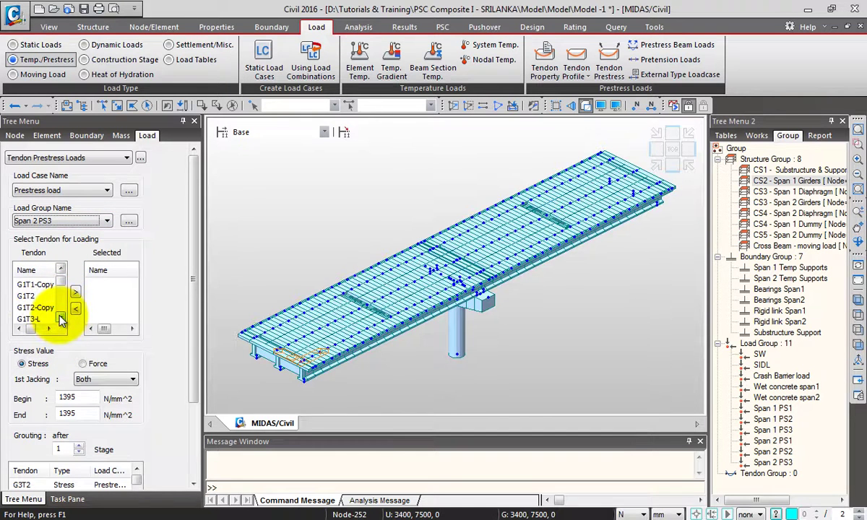
Select the T3-L-Copy and T3-R-Copy tendons of girders G1, G2 and G3 for loading
scroll(58, 316, up, 2)
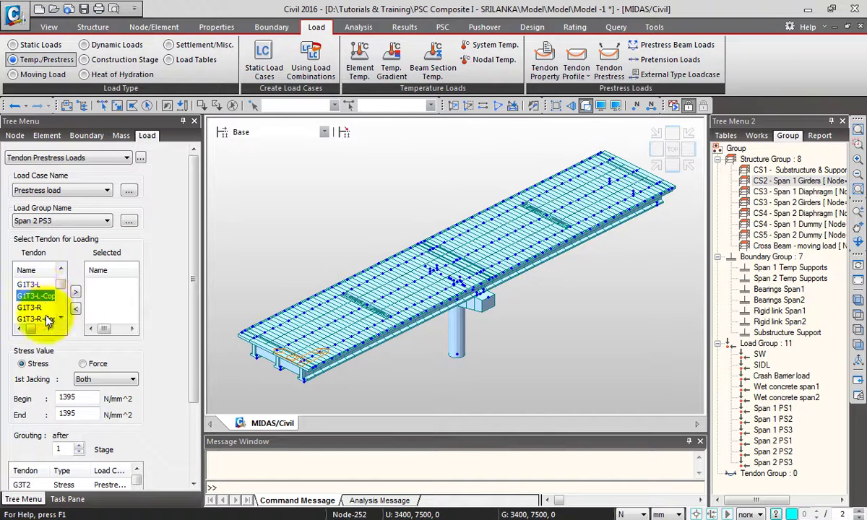
click(75, 292)
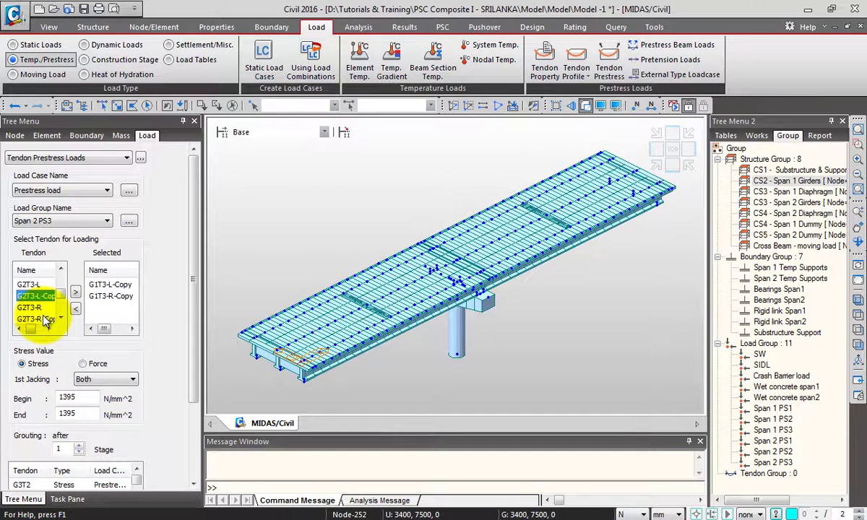
click(75, 292)
click(61, 318)
scroll(61, 318, down, 5)
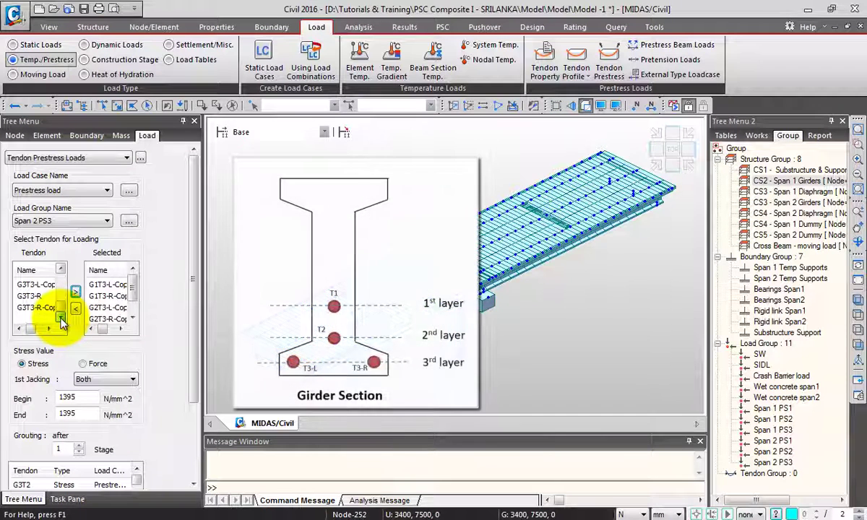
click(40, 285)
click(75, 292)
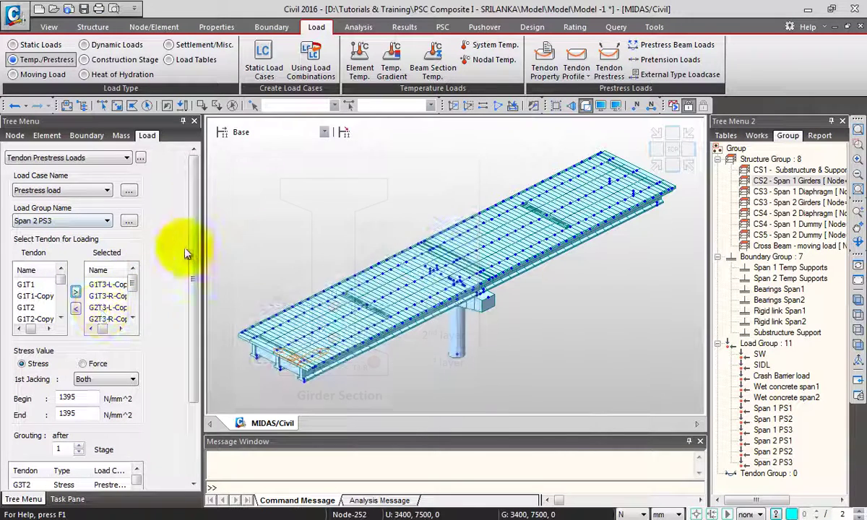
Add the Span 2 PS3 prestress loads for the selected third-layer tendons and close the tendon prestress load settings
scroll(194, 278, down, 2)
scroll(193, 278, down, 2)
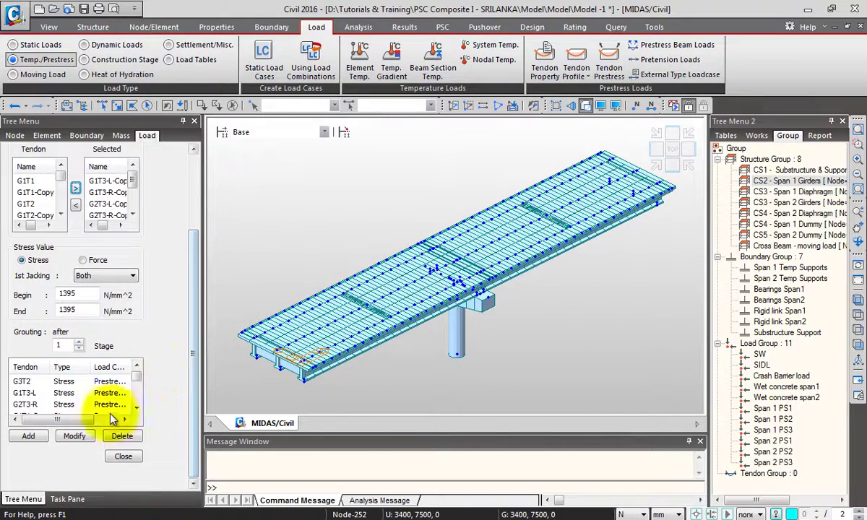
click(33, 438)
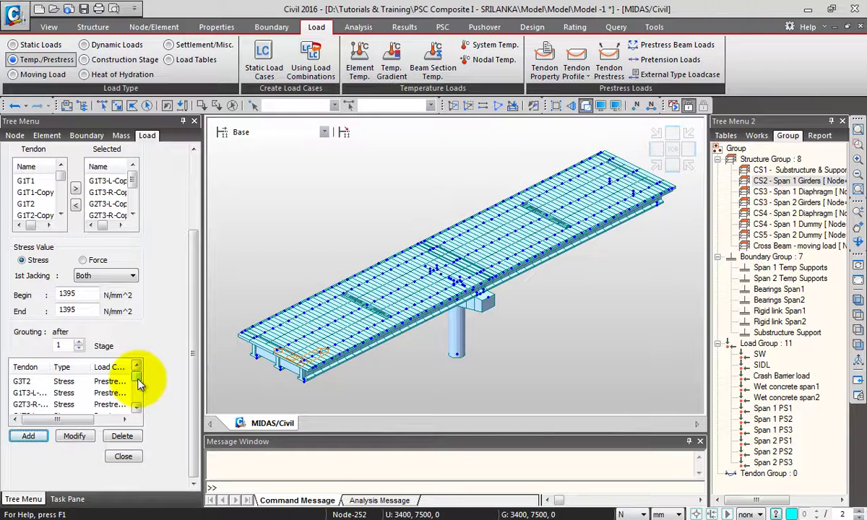
click(123, 456)
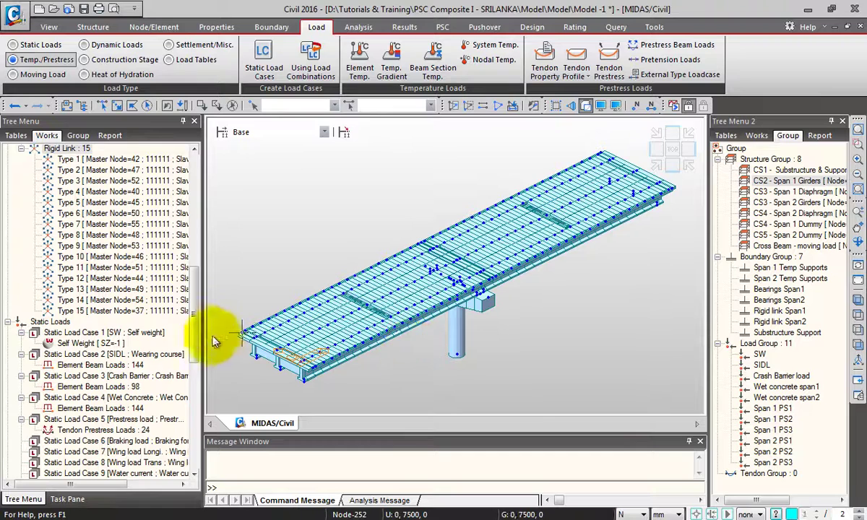
Open the table of tendon prestress loads under the Prestress load static load case
scroll(193, 336, down, 3)
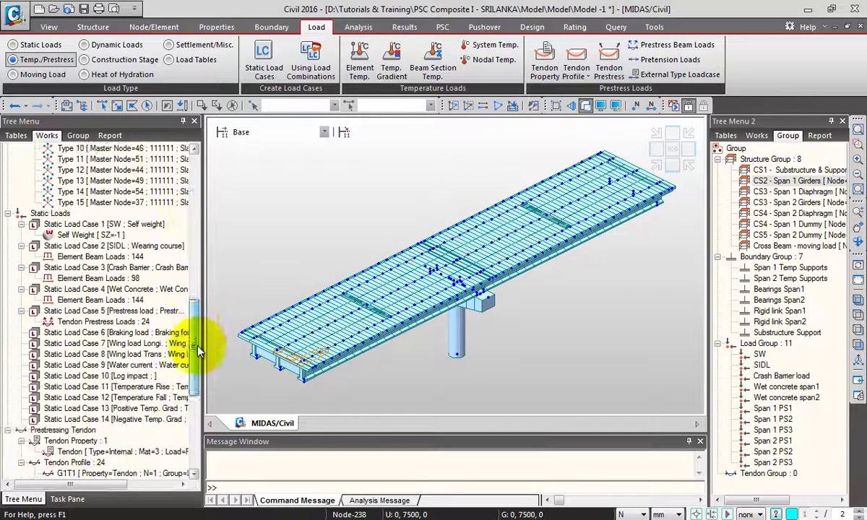
right_click(114, 323)
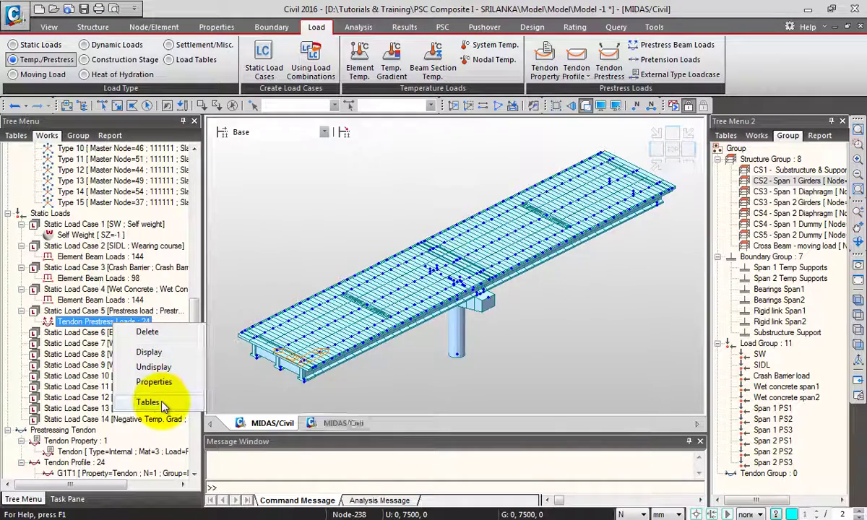
click(148, 402)
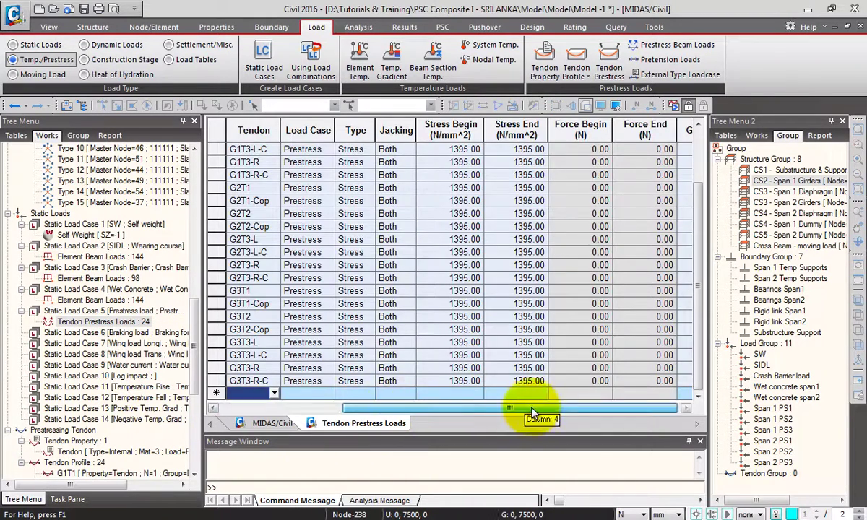
Narrow the Grouting column, widen the Load Group column to check the assignments, and open the first row's load group choices
click(551, 409)
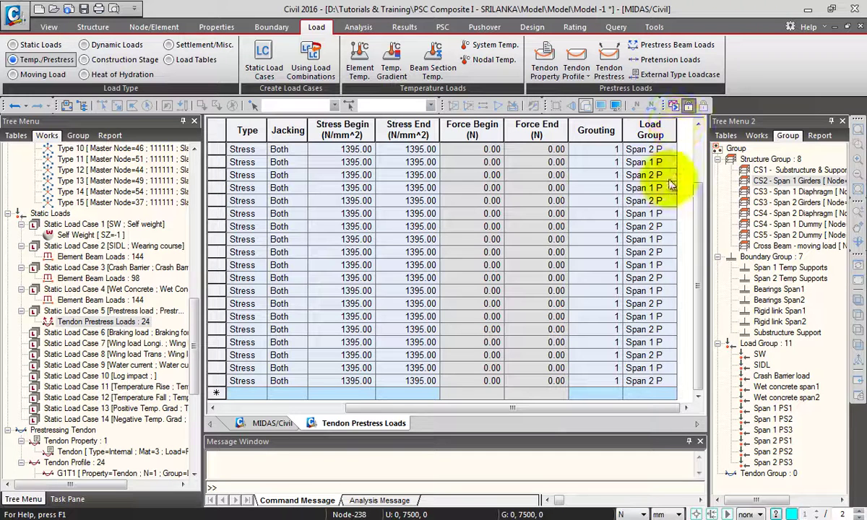
drag(623, 124, 598, 135)
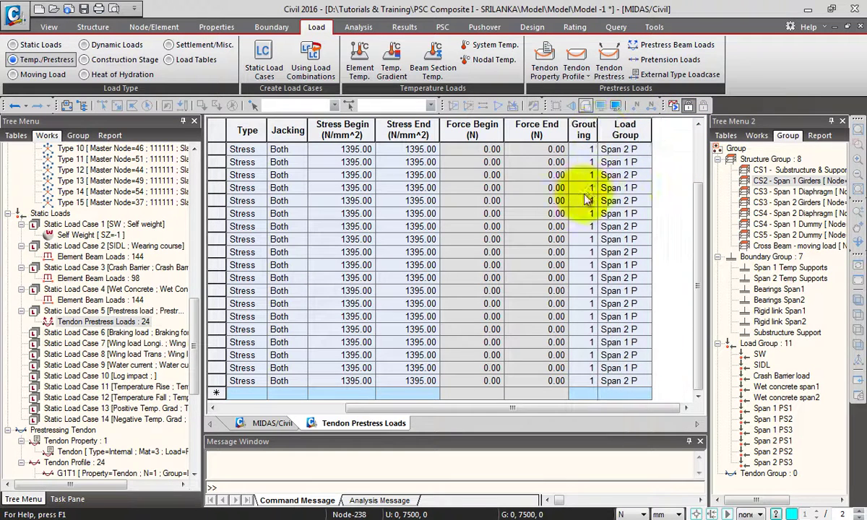
drag(651, 133, 667, 132)
scroll(650, 173, up, 2)
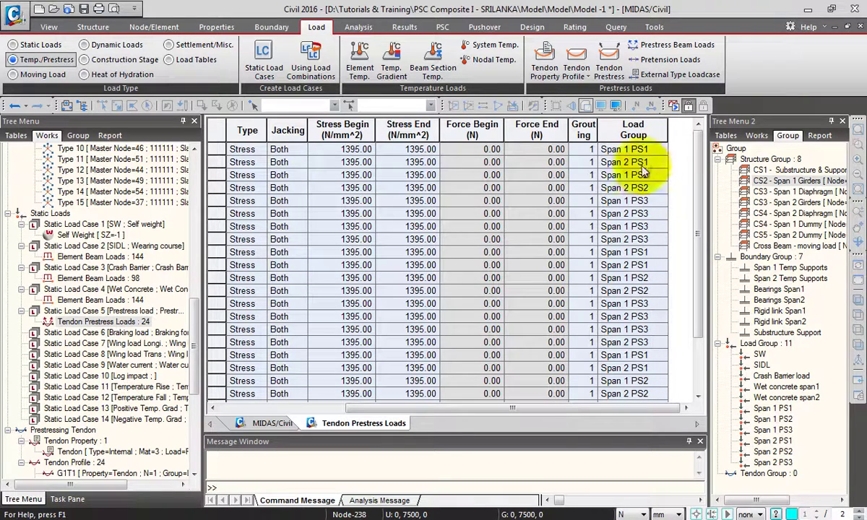
click(654, 149)
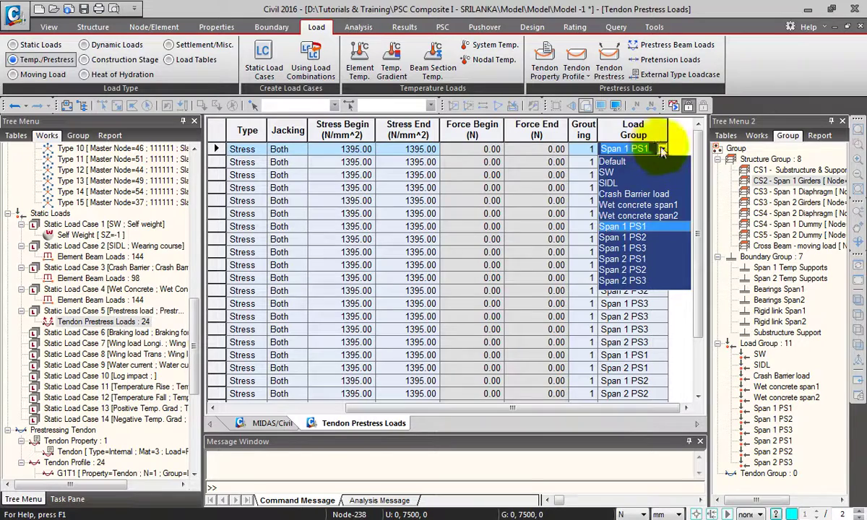